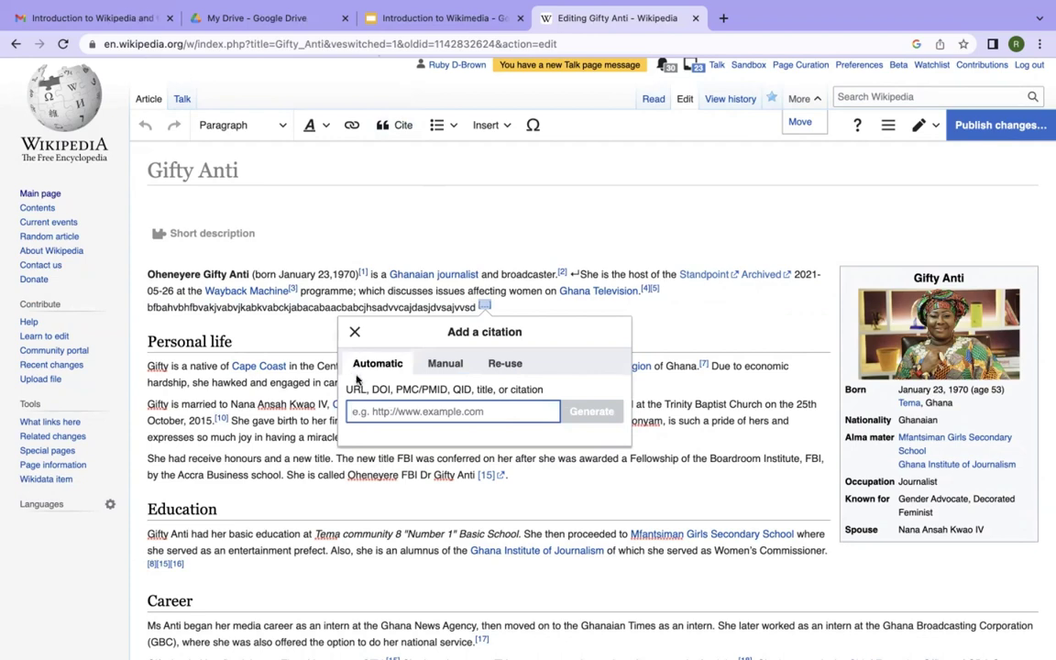
Copy the My Drive page URL from Google Drive and insert an automatic citation generated from it after the placeholder text in the Gifty Anti article
{"action": "left_click", "coordinate": [243, 17]}
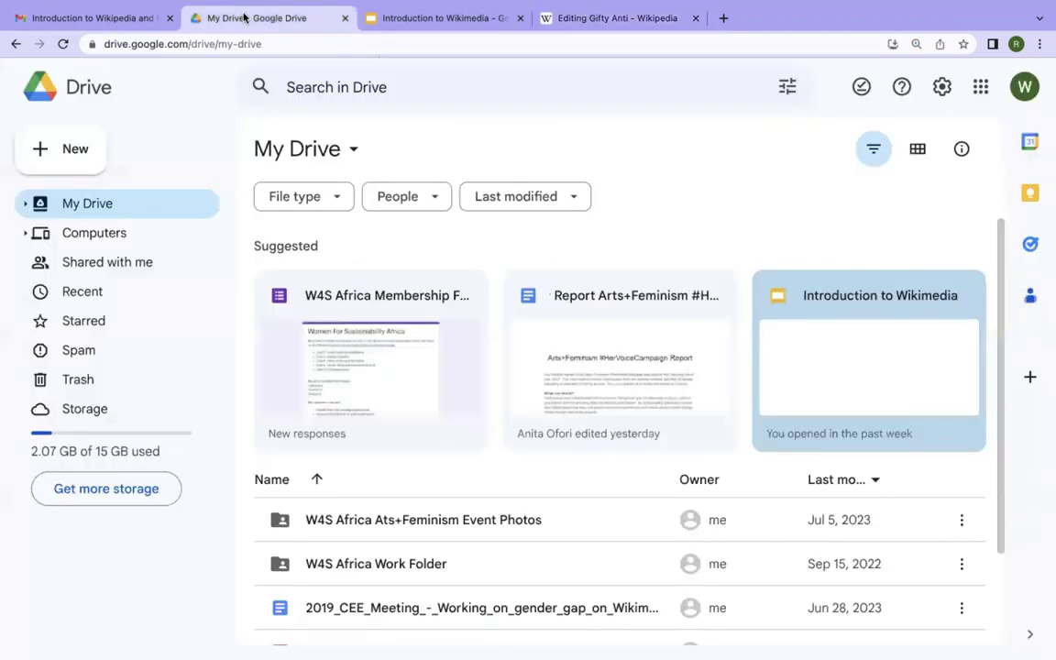
{"action": "left_click", "coordinate": [298, 44]}
{"action": "key", "text": "ctrl+c"}
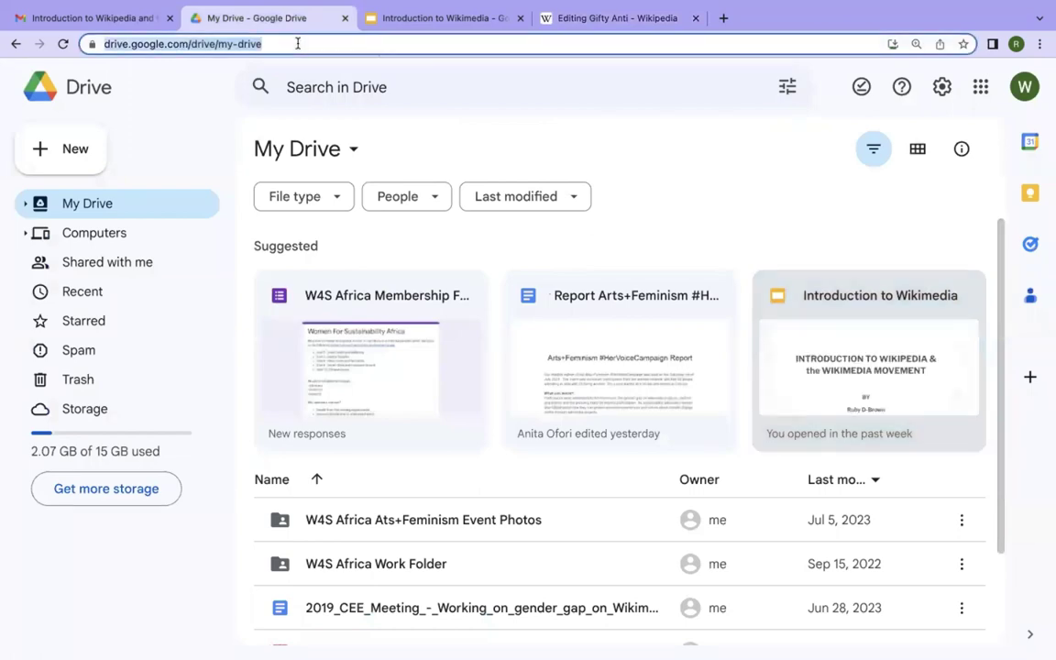
{"action": "left_click", "coordinate": [605, 18]}
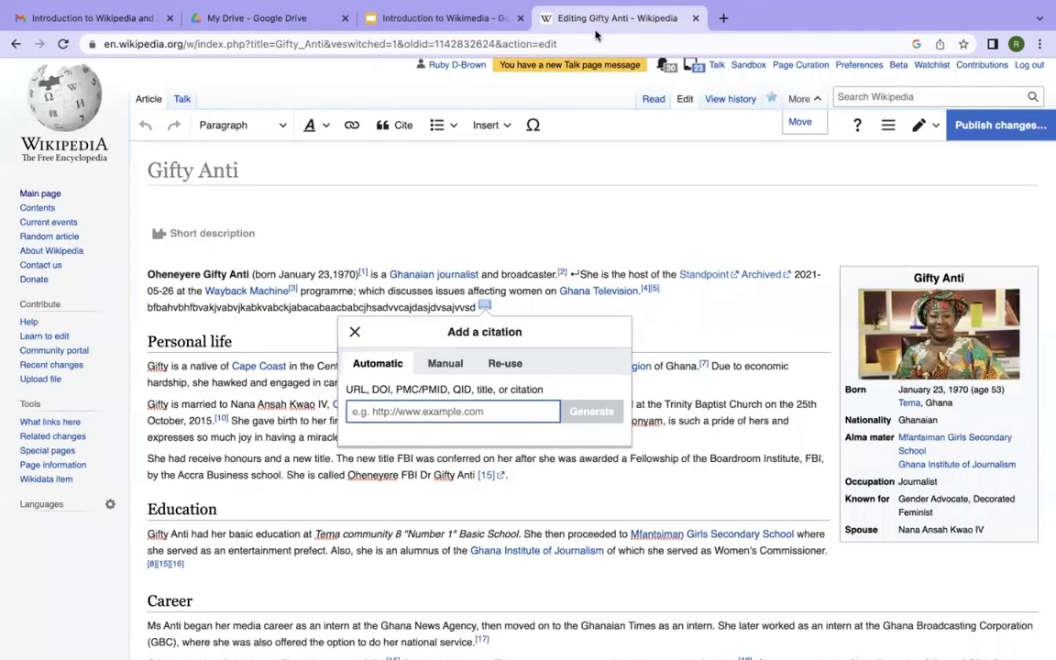
{"action": "key", "text": "ctrl+v"}
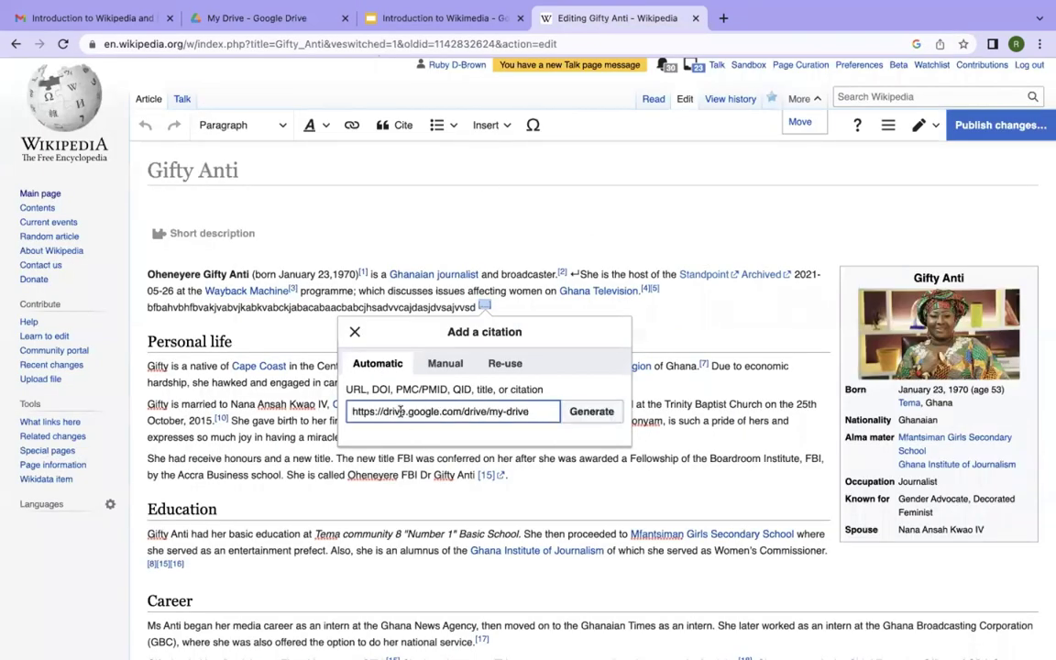
{"action": "left_click", "coordinate": [586, 412]}
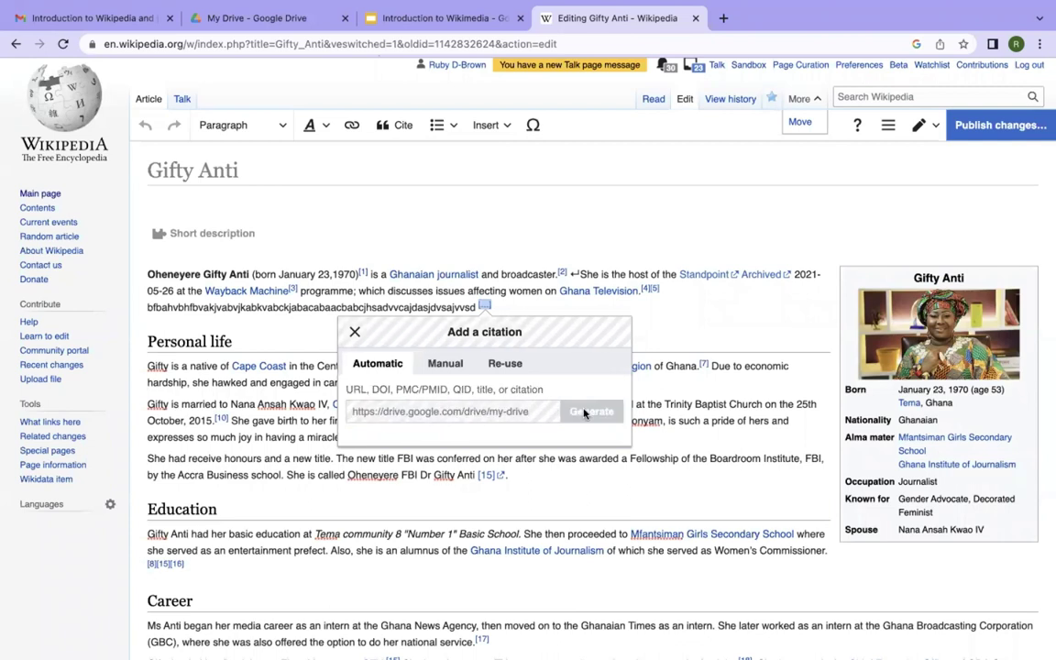
{"action": "left_click", "coordinate": [595, 373]}
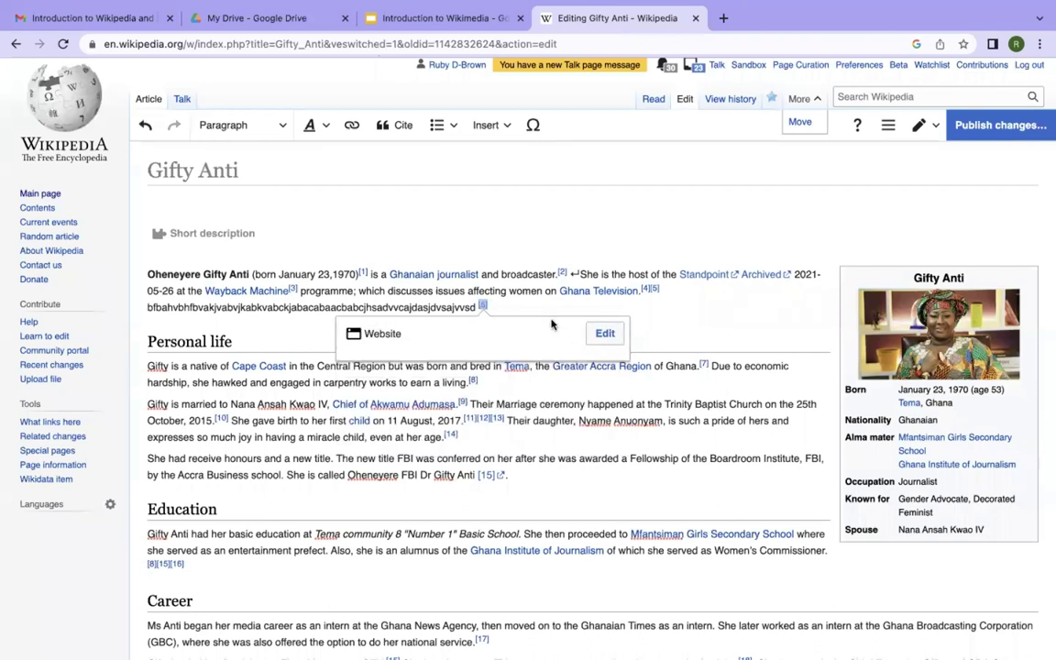
{"action": "left_click", "coordinate": [503, 306]}
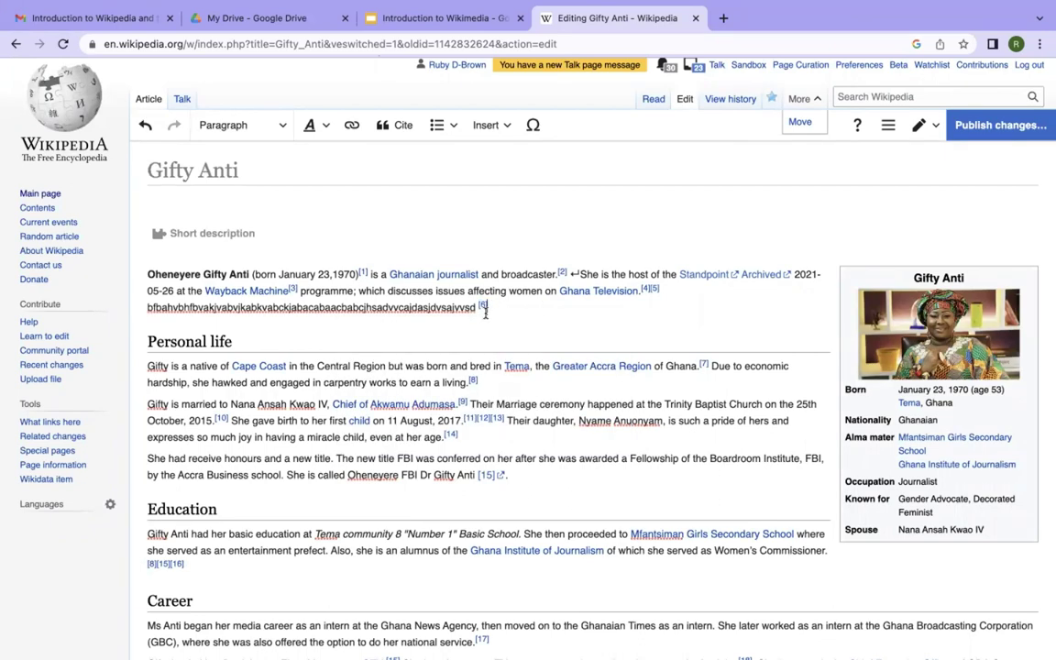
{"action": "left_click_drag", "start_coordinate": [495, 309], "coordinate": [149, 309]}
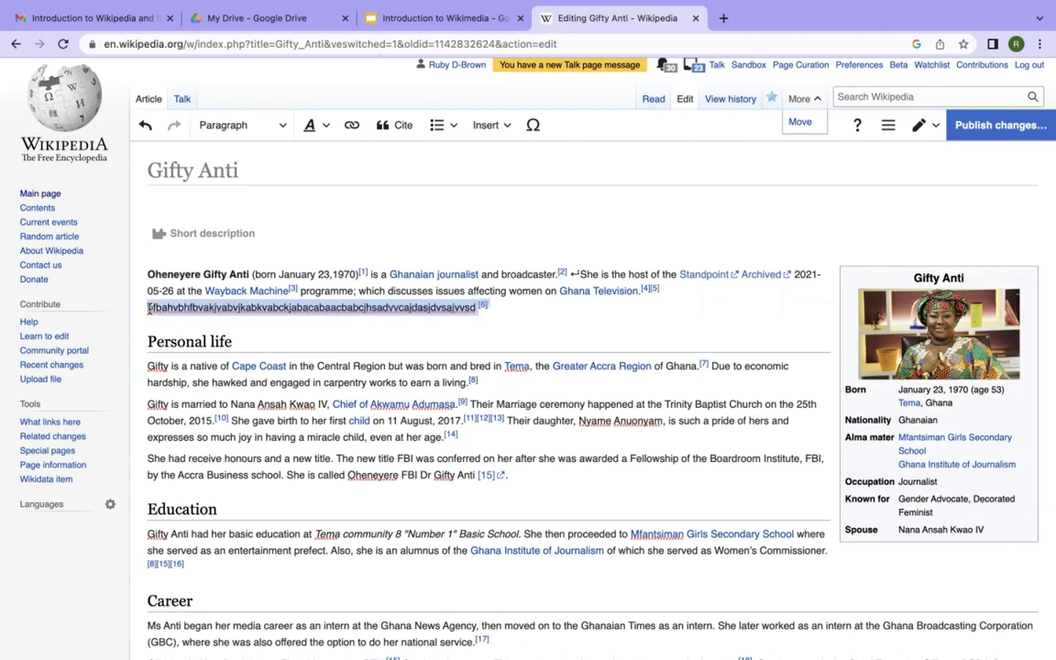
{"action": "left_click", "coordinate": [586, 306]}
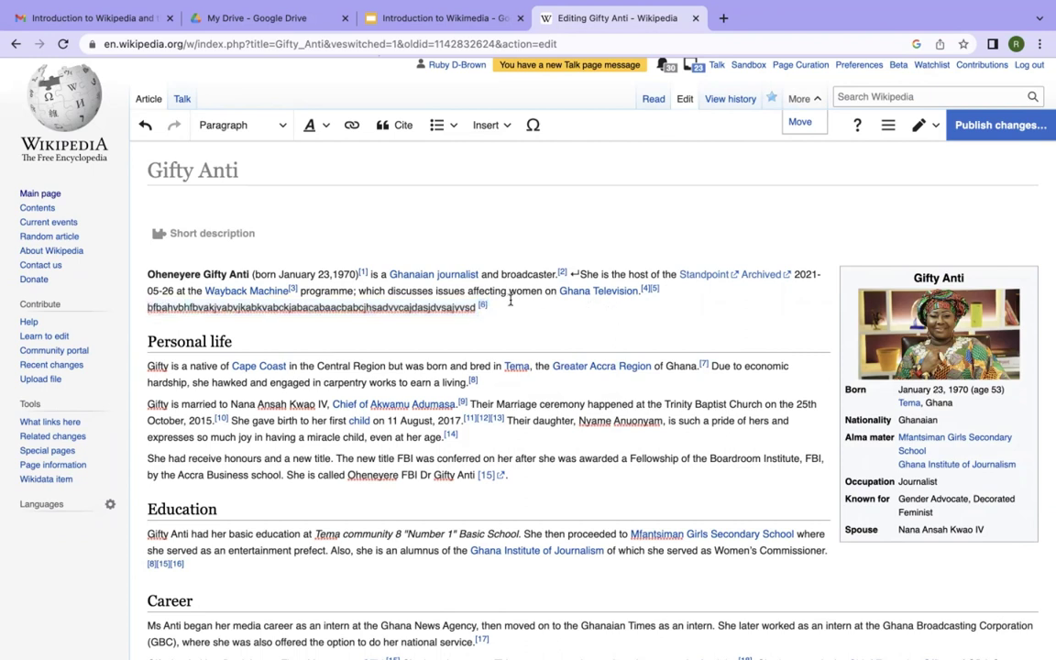
{"action": "left_click_drag", "start_coordinate": [489, 309], "coordinate": [143, 302]}
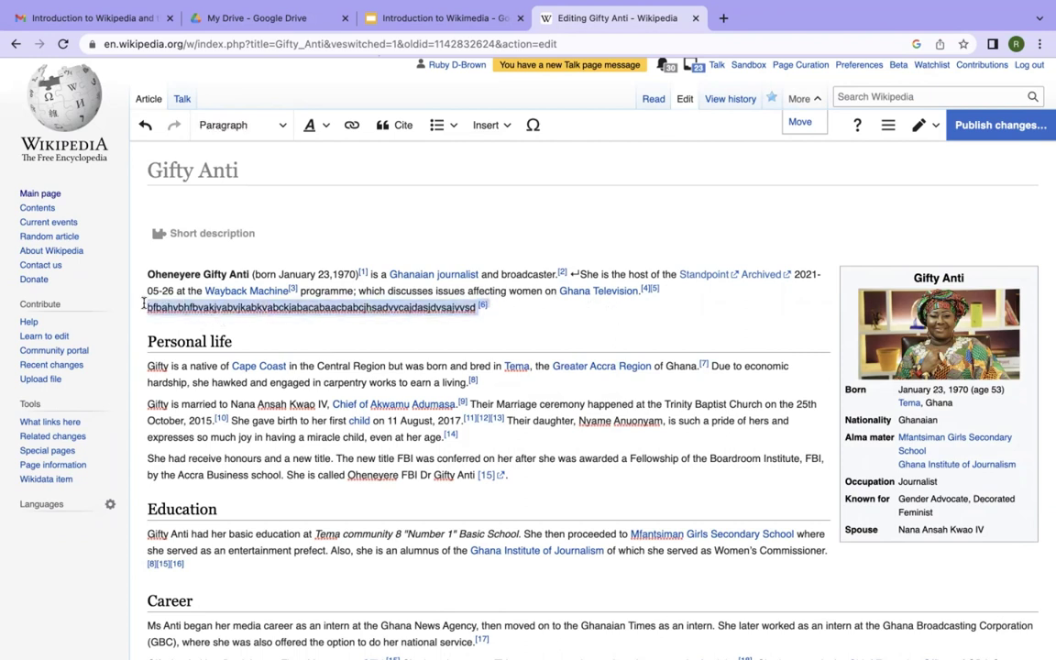
{"action": "left_click", "coordinate": [503, 303]}
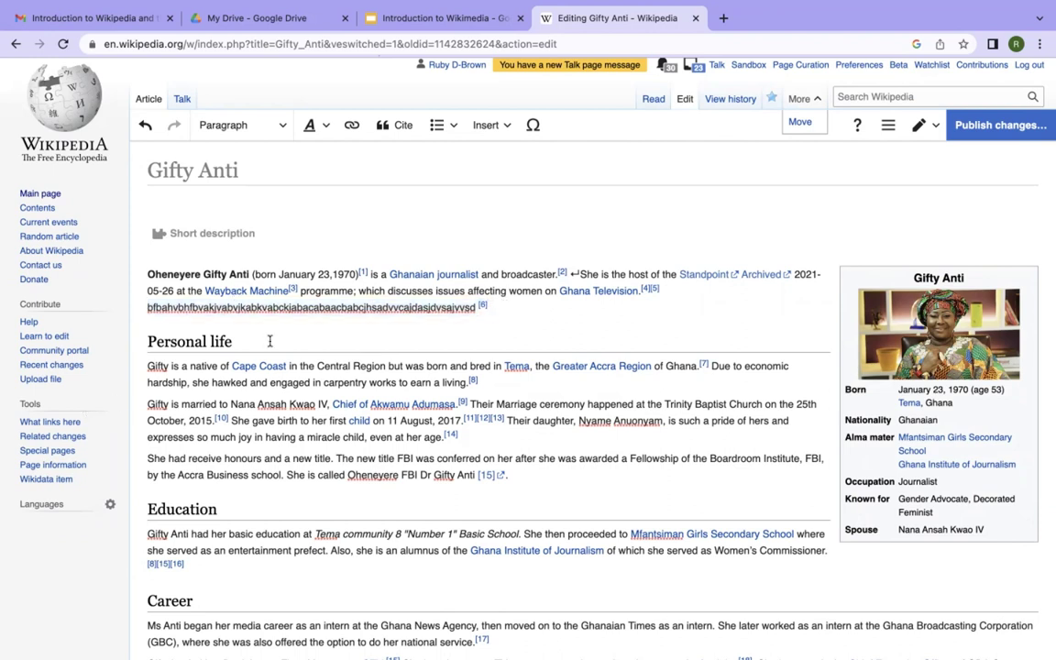
{"action": "left_click_drag", "start_coordinate": [497, 310], "coordinate": [479, 366]}
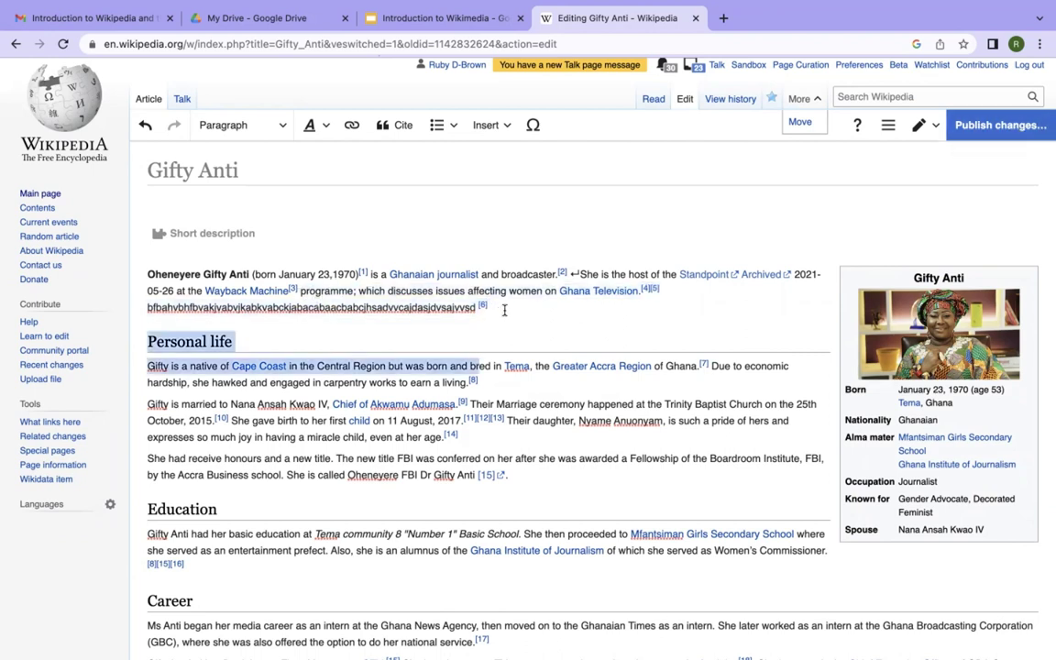
Fill in the save details with the summary "Added content and citations" marked as a minor edit, and close them without publishing
{"action": "left_click", "coordinate": [1008, 129]}
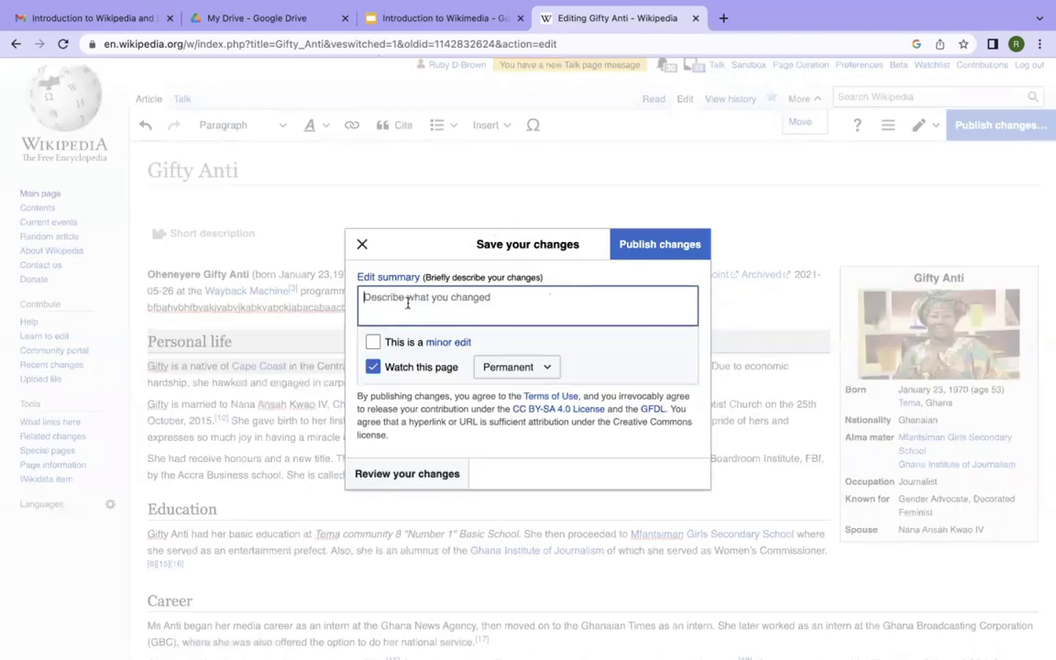
{"action": "type", "text": "add"}
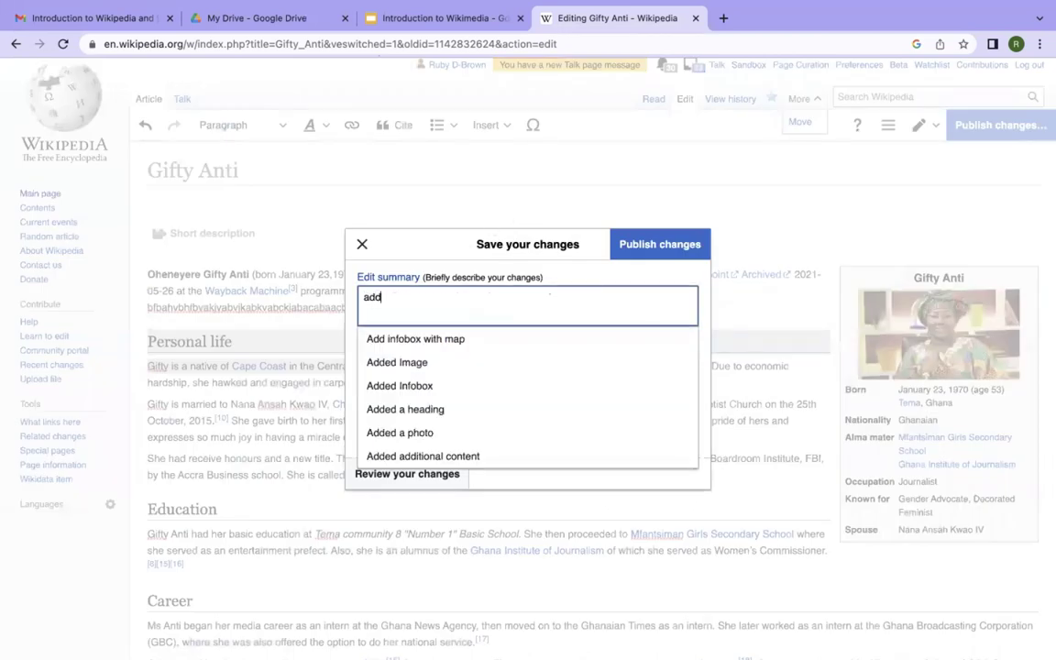
{"action": "type", "text": "ed conted"}
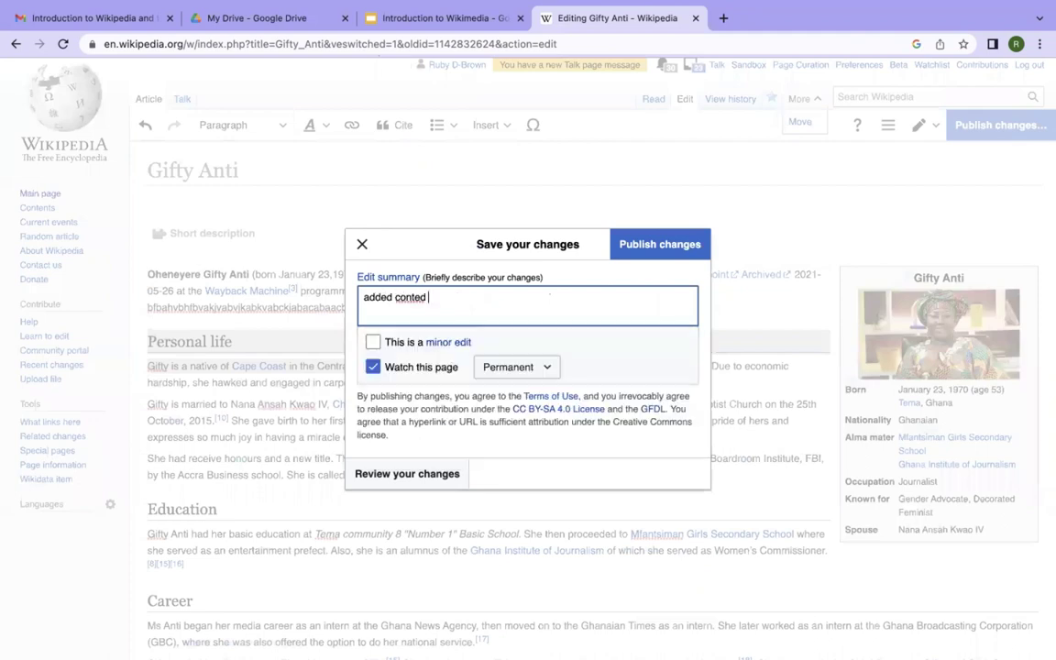
{"action": "key", "text": "BackSpace"}
{"action": "key", "text": "BackSpace"}
{"action": "type", "text": "nt"}
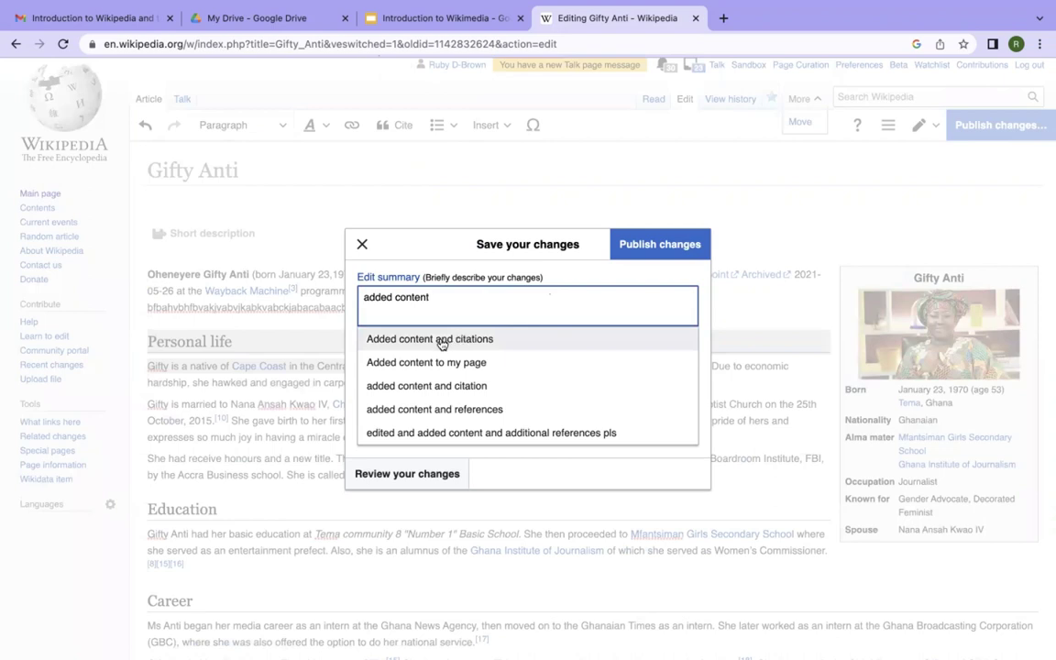
{"action": "left_click", "coordinate": [490, 339]}
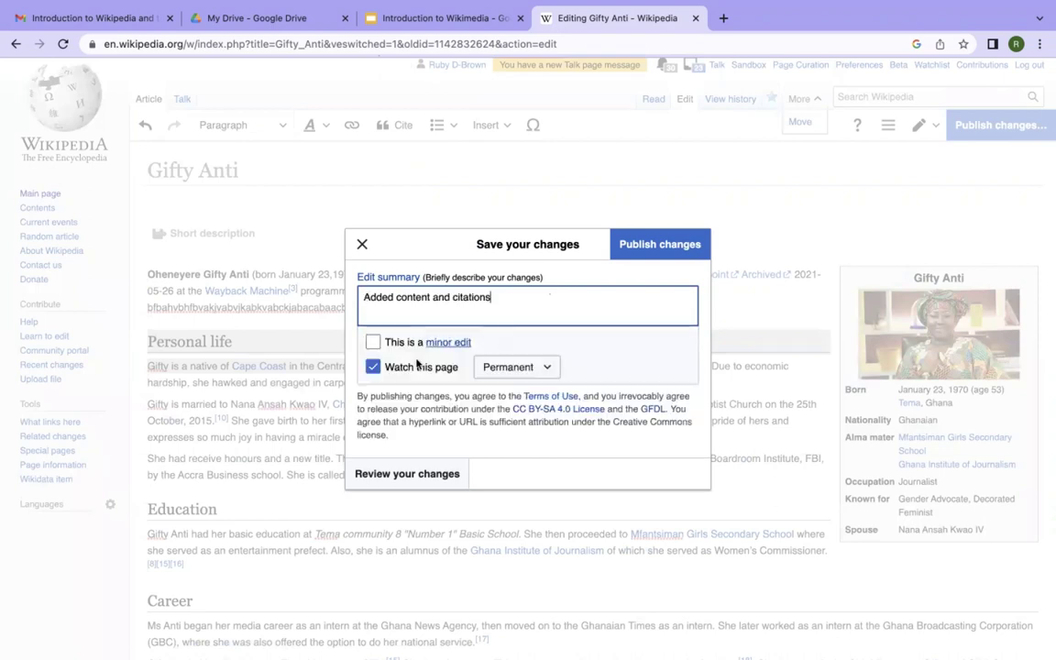
{"action": "left_click", "coordinate": [373, 343]}
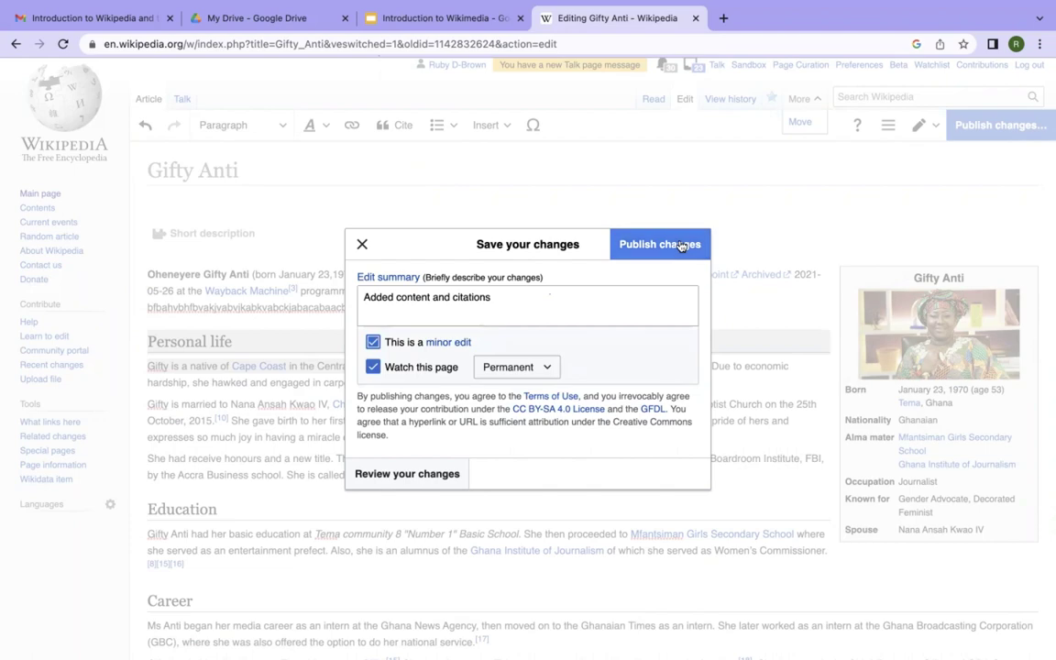
{"action": "left_click", "coordinate": [363, 244]}
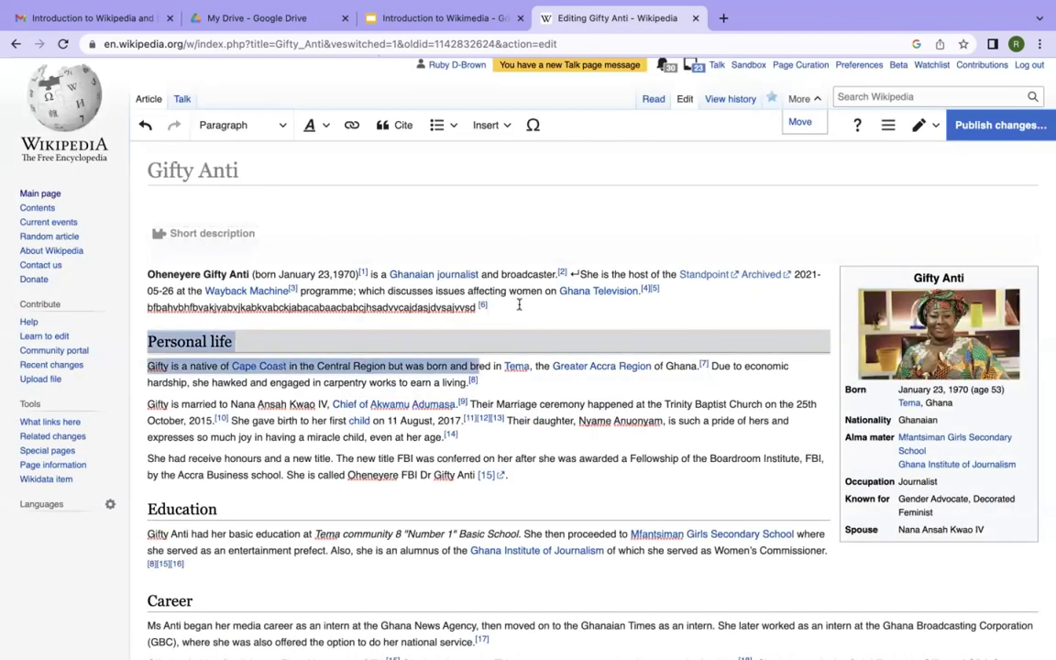
Delete the placeholder text and its citation at the end of the introduction
{"action": "left_click_drag", "start_coordinate": [519, 304], "coordinate": [148, 302]}
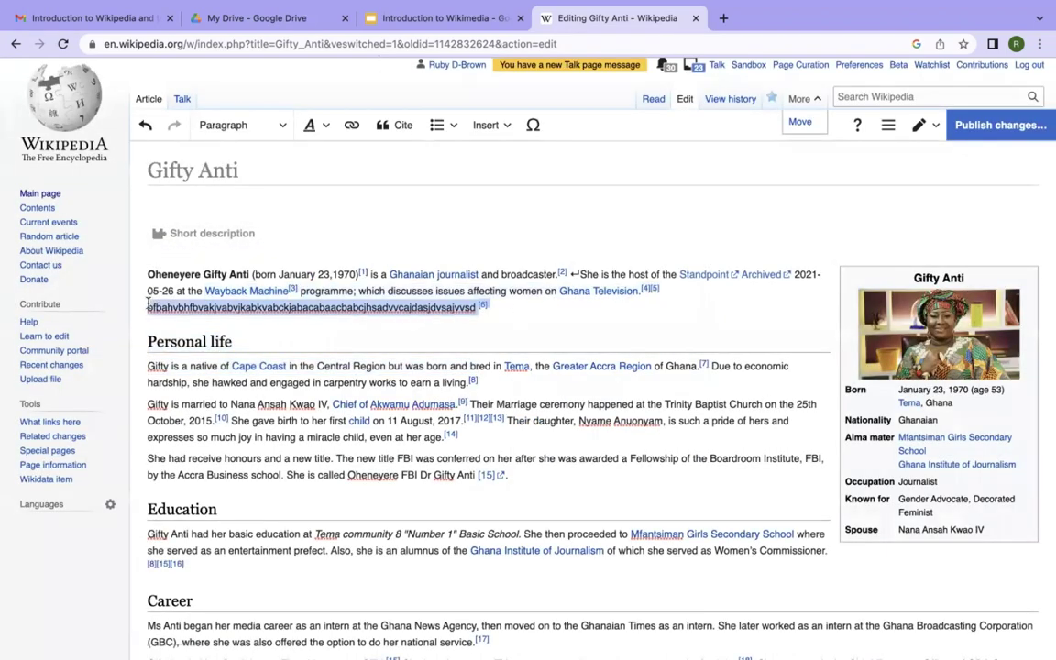
{"action": "key", "text": "BackSpace"}
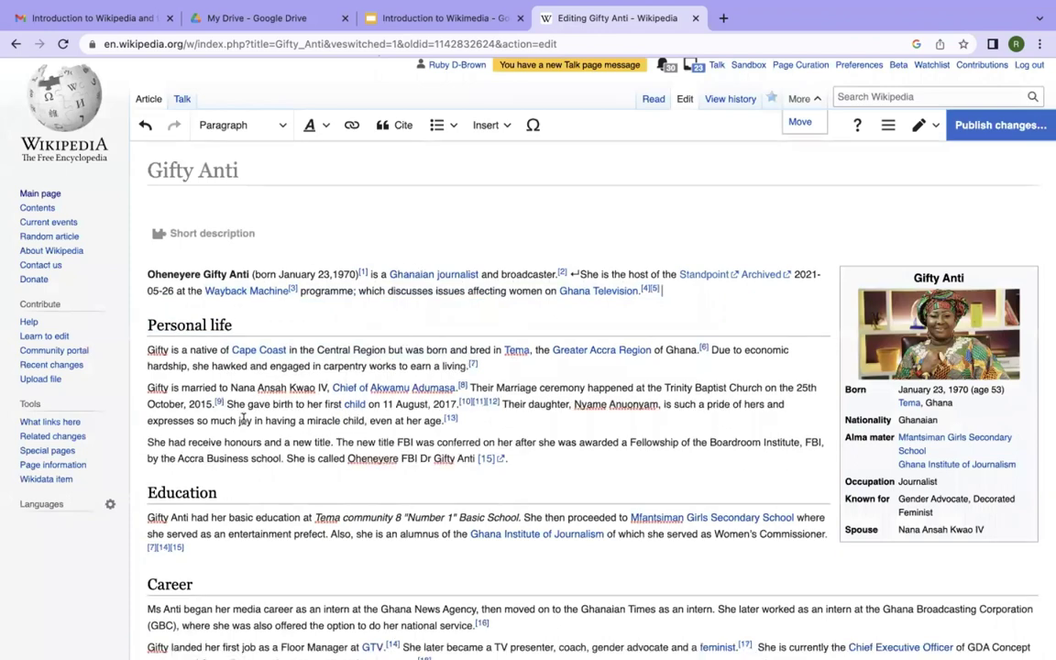
Add empty lines after the last item of the Publications list, above the References heading
{"action": "scroll", "coordinate": [243, 417], "scroll_direction": "down", "scroll_amount": 2}
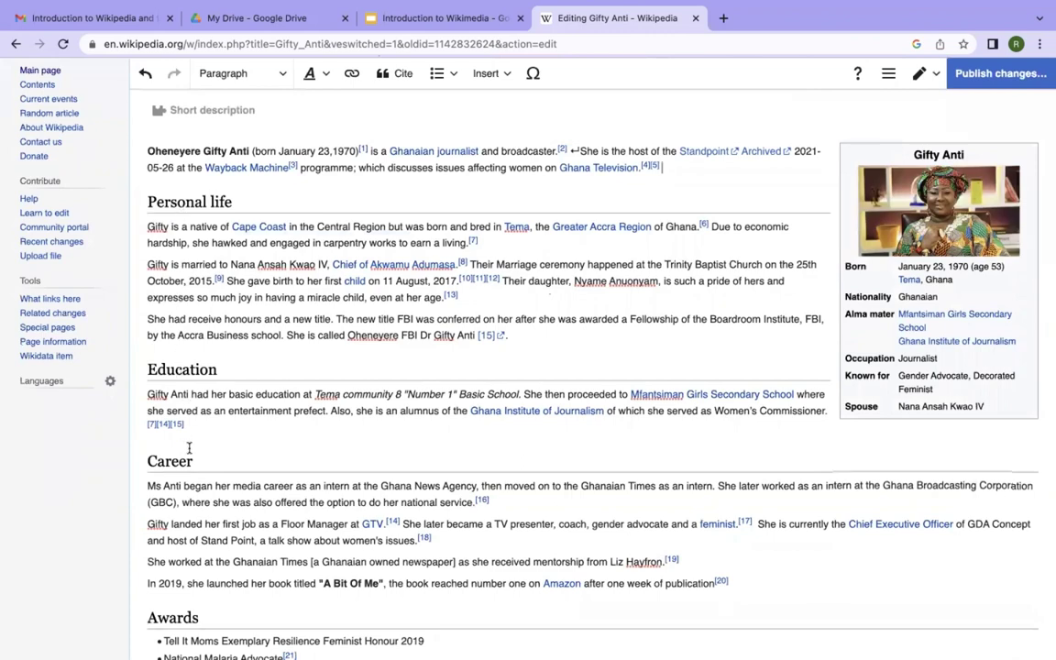
{"action": "scroll", "coordinate": [188, 448], "scroll_direction": "down", "scroll_amount": 5}
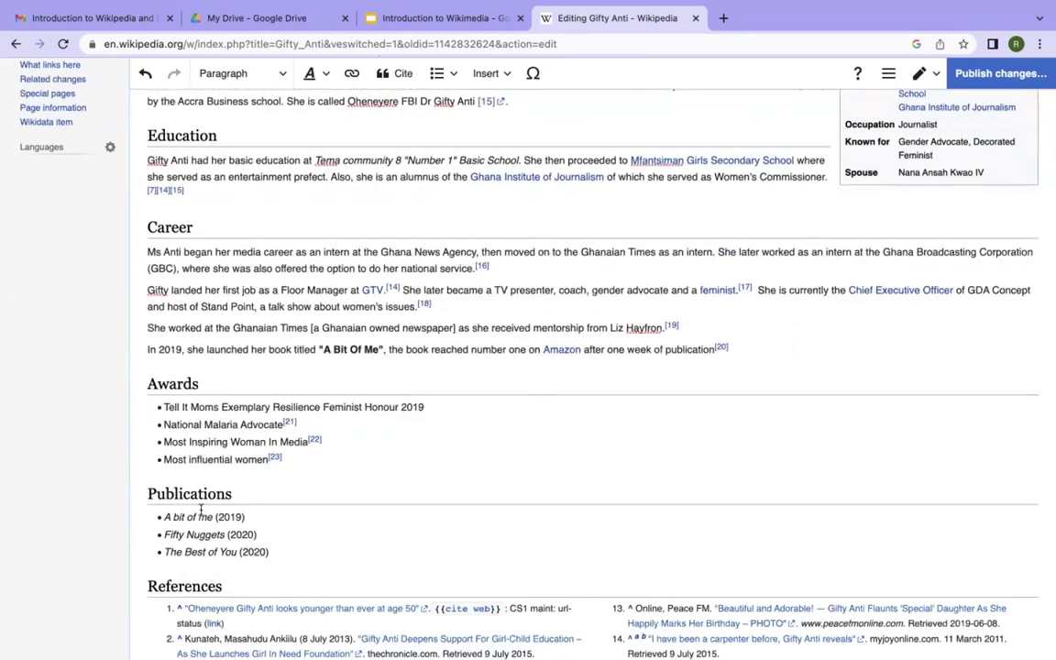
{"action": "scroll", "coordinate": [213, 490], "scroll_direction": "down", "scroll_amount": 4}
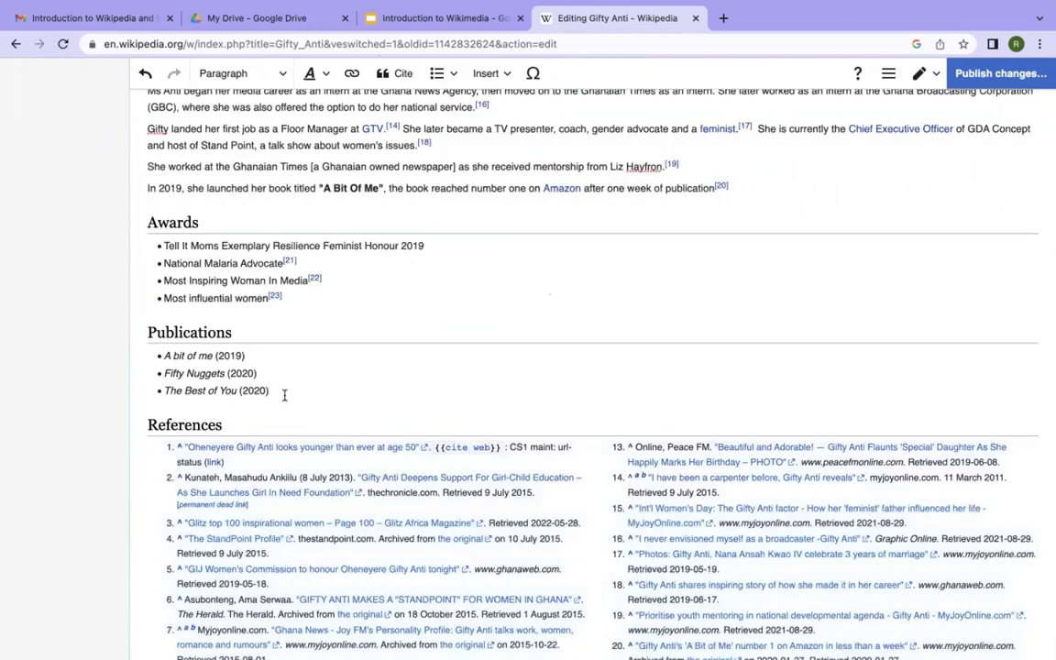
{"action": "key", "text": "Return"}
{"action": "key", "text": "Return"}
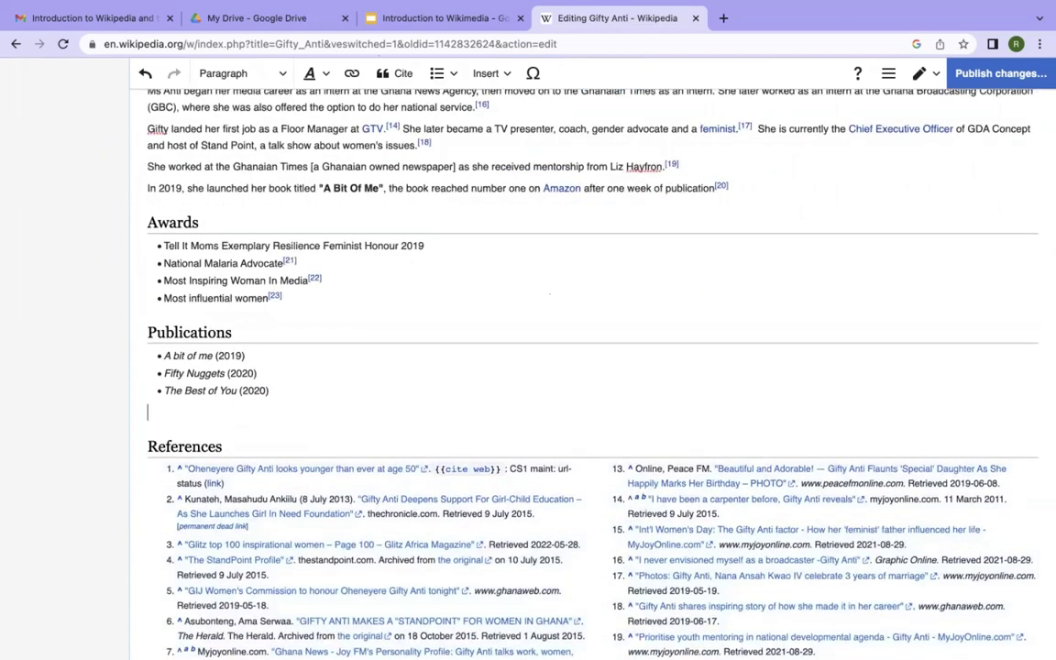
Examine how the article is divided into headed sections, from Personal life down to References
{"action": "scroll", "coordinate": [392, 182], "scroll_direction": "up", "scroll_amount": 7}
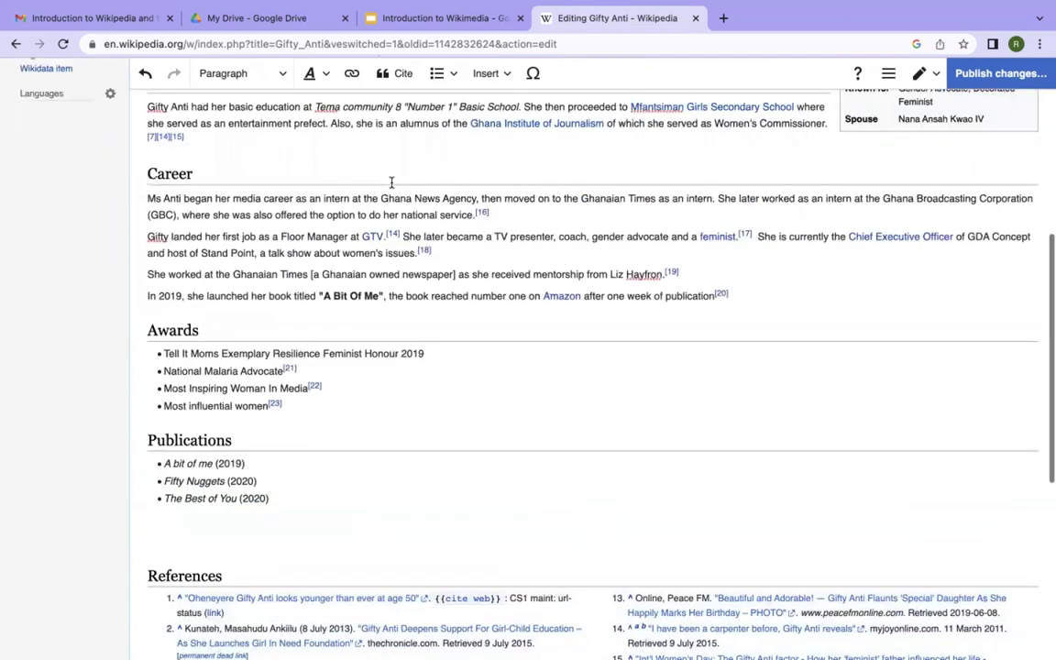
{"action": "scroll", "coordinate": [391, 182], "scroll_direction": "up", "scroll_amount": 4}
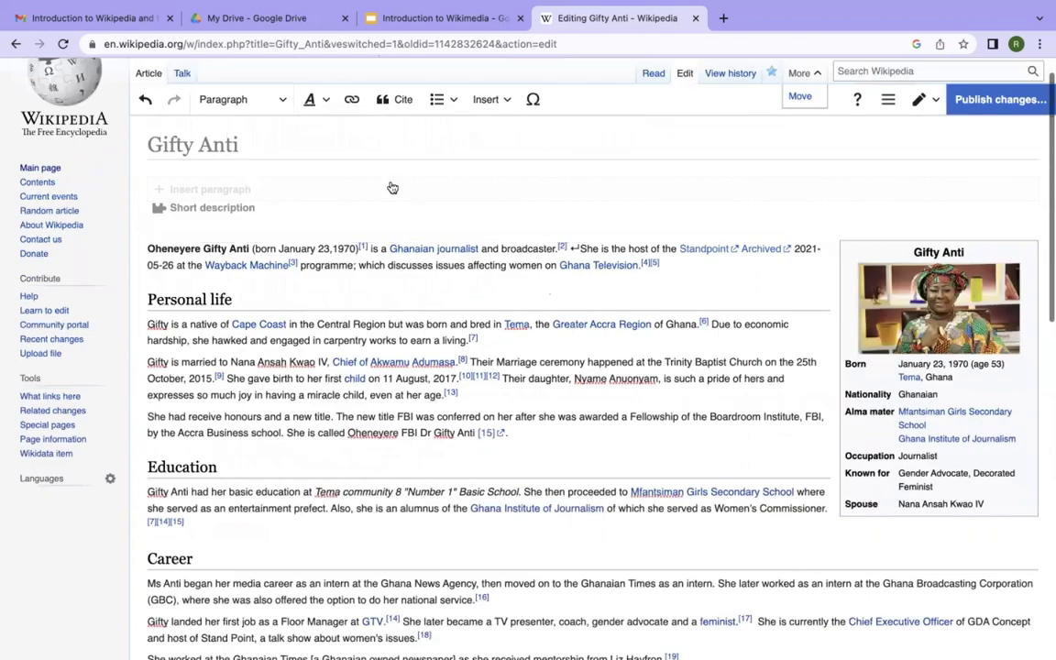
{"action": "scroll", "coordinate": [389, 187], "scroll_direction": "down", "scroll_amount": 7}
{"action": "scroll", "coordinate": [389, 172], "scroll_direction": "down", "scroll_amount": 5}
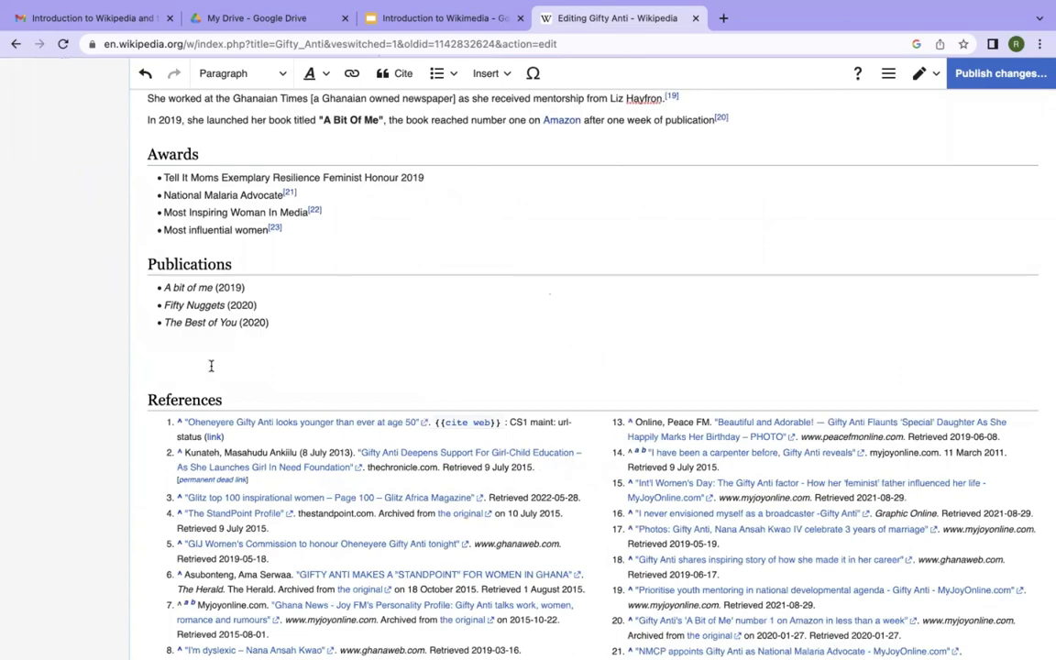
{"action": "scroll", "coordinate": [211, 366], "scroll_direction": "up", "scroll_amount": 11}
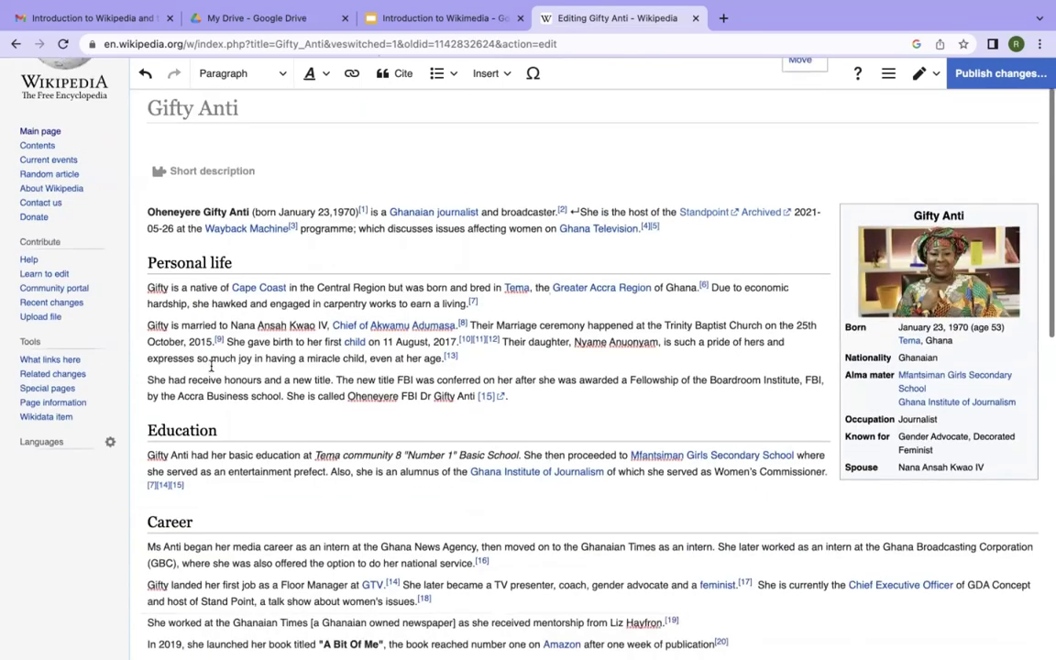
{"action": "scroll", "coordinate": [211, 366], "scroll_direction": "down", "scroll_amount": 12}
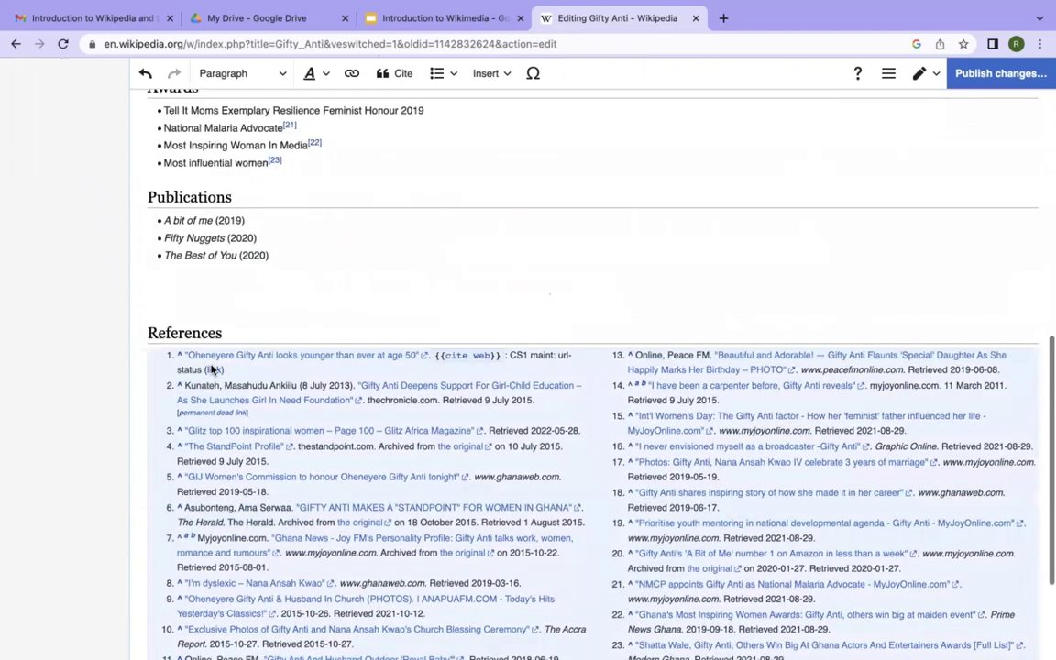
{"action": "scroll", "coordinate": [211, 368], "scroll_direction": "up", "scroll_amount": 12}
{"action": "scroll", "coordinate": [210, 365], "scroll_direction": "down", "scroll_amount": 6}
{"action": "scroll", "coordinate": [211, 366], "scroll_direction": "up", "scroll_amount": 3}
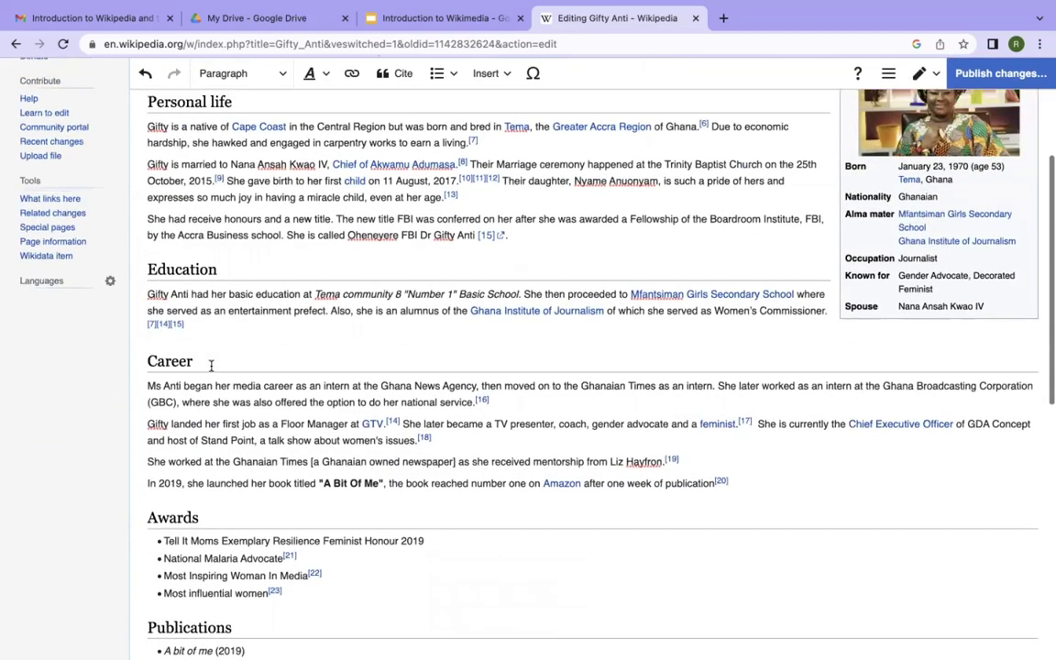
{"action": "scroll", "coordinate": [211, 366], "scroll_direction": "up", "scroll_amount": 1}
{"action": "scroll", "coordinate": [211, 365], "scroll_direction": "down", "scroll_amount": 7}
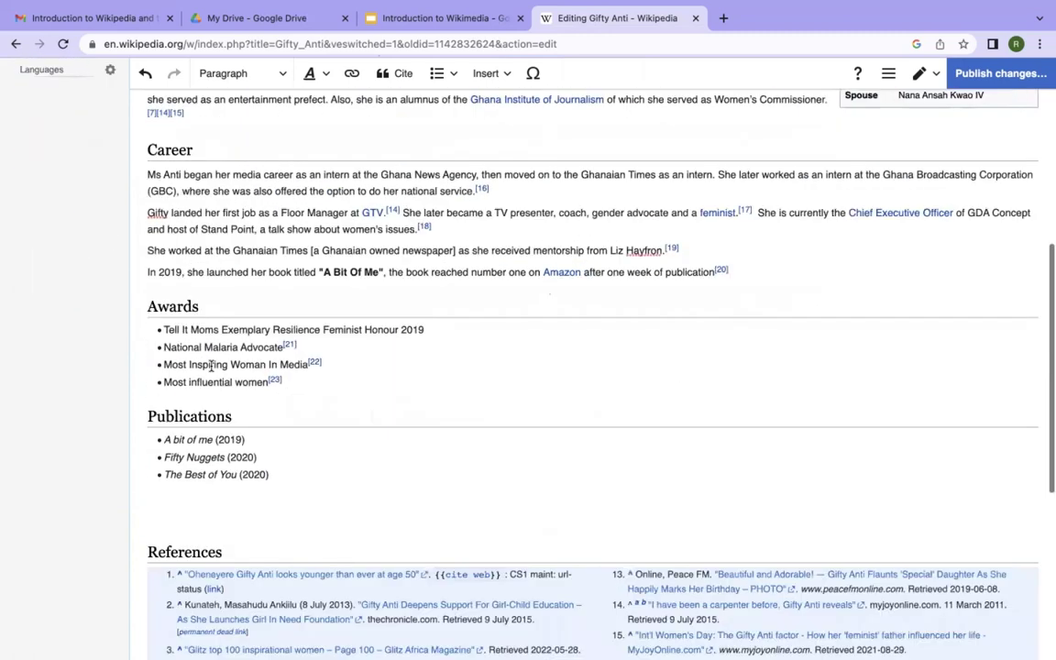
Add the line "Schools Attended" between the Publications list and References, and format it as a Heading
{"action": "scroll", "coordinate": [211, 366], "scroll_direction": "down", "scroll_amount": 1}
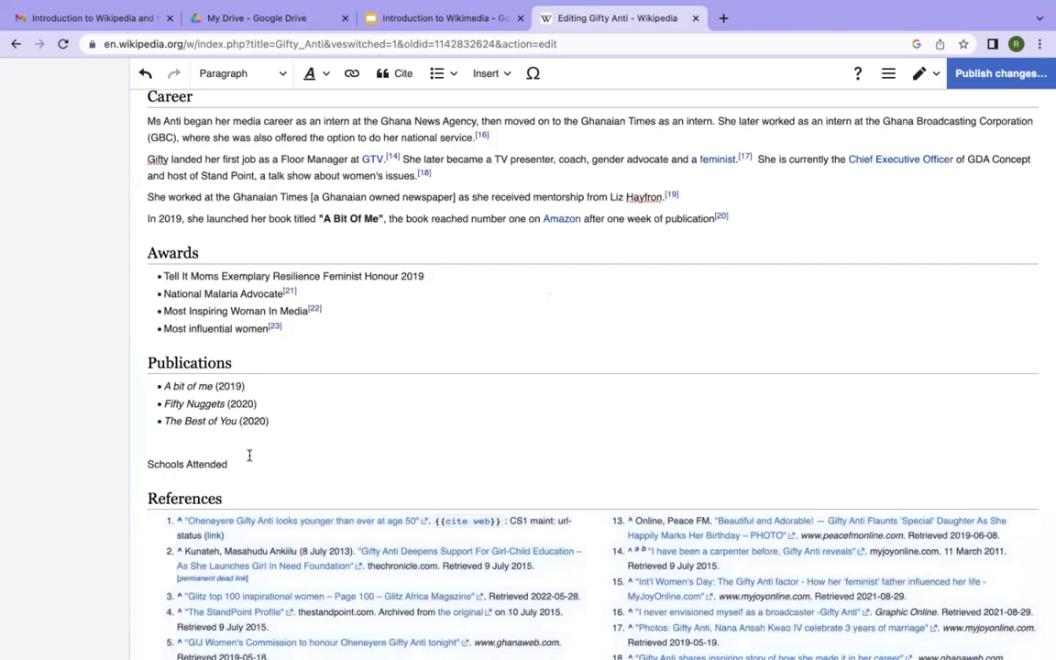
{"action": "left_click_drag", "start_coordinate": [245, 463], "coordinate": [142, 466]}
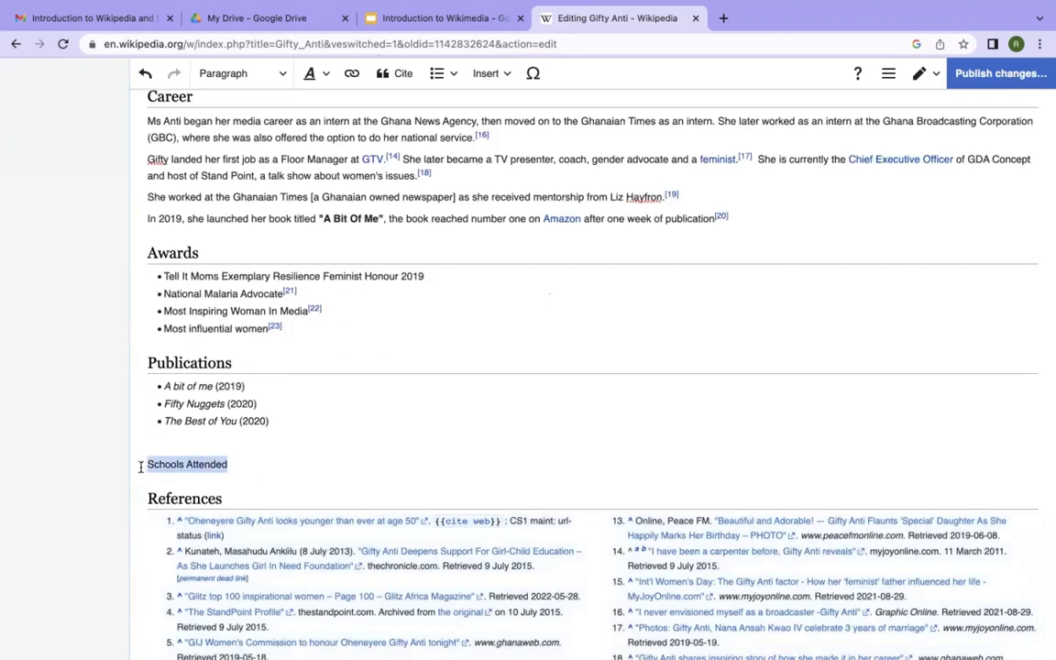
{"action": "left_click", "coordinate": [283, 77]}
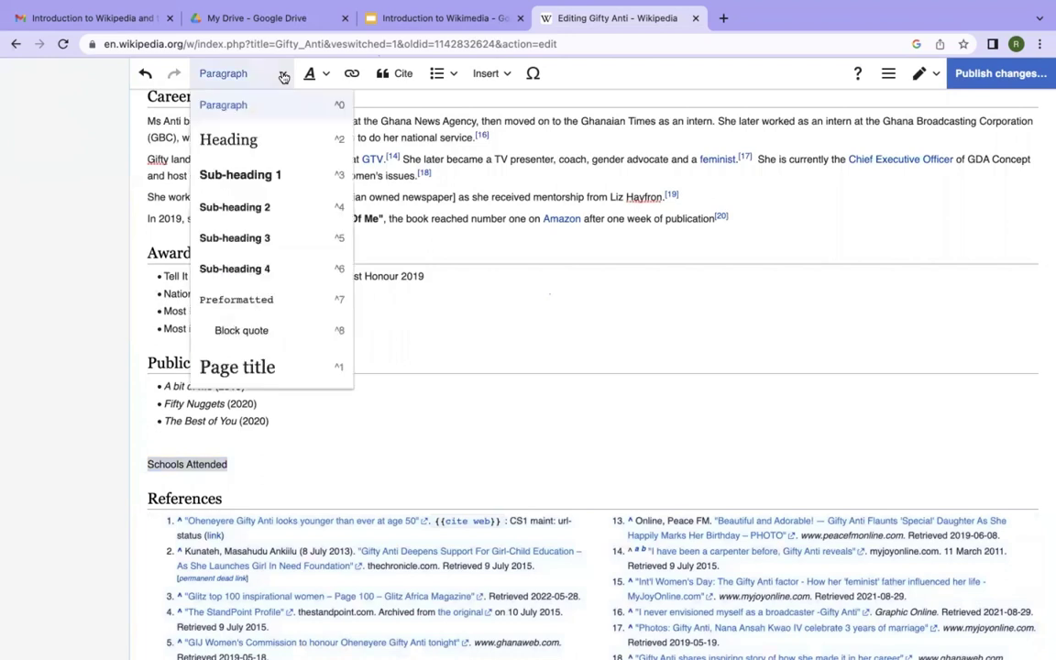
{"action": "left_click", "coordinate": [268, 147]}
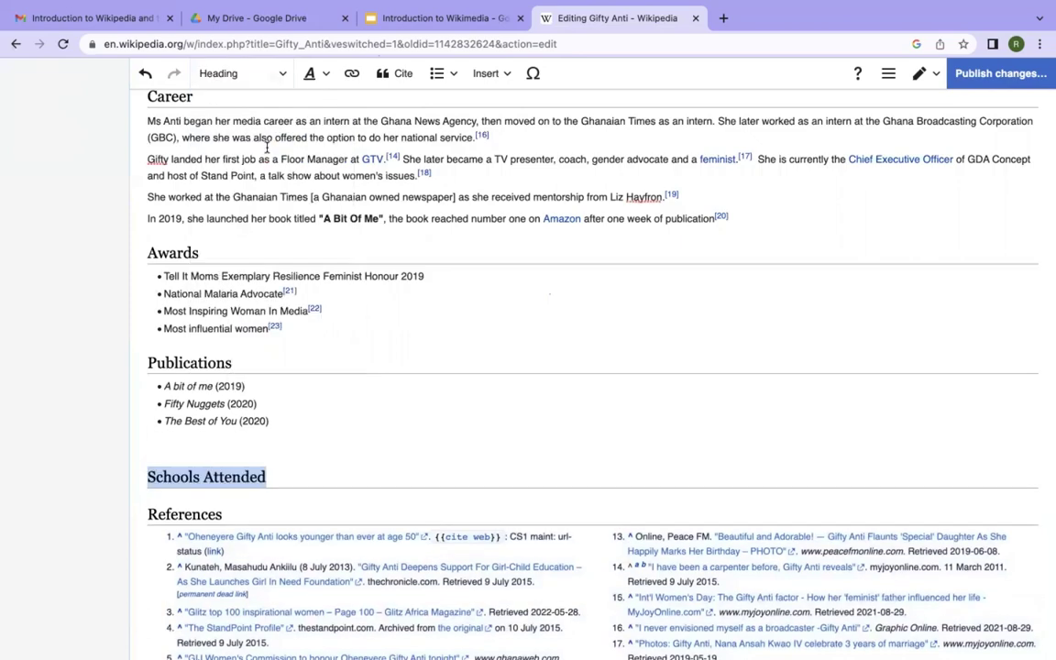
Enter the placeholder text "gvcahvbkdsbvnslvsjvmslhv.dnsvsdfhv" on a new line under the Schools Attended heading
{"action": "left_click", "coordinate": [308, 469]}
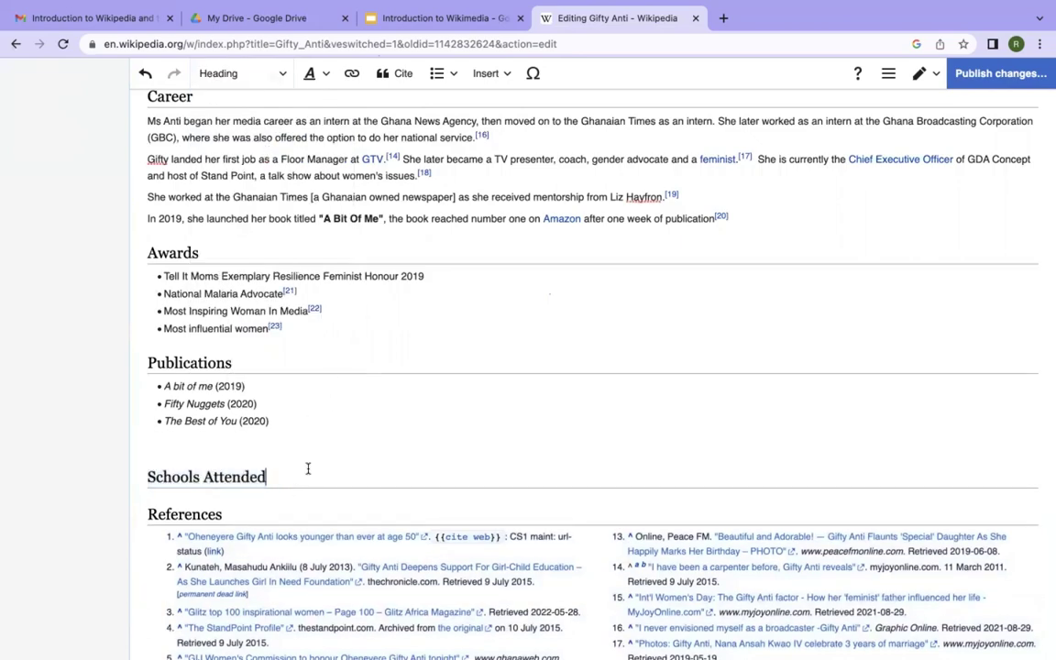
{"action": "key", "text": "Return"}
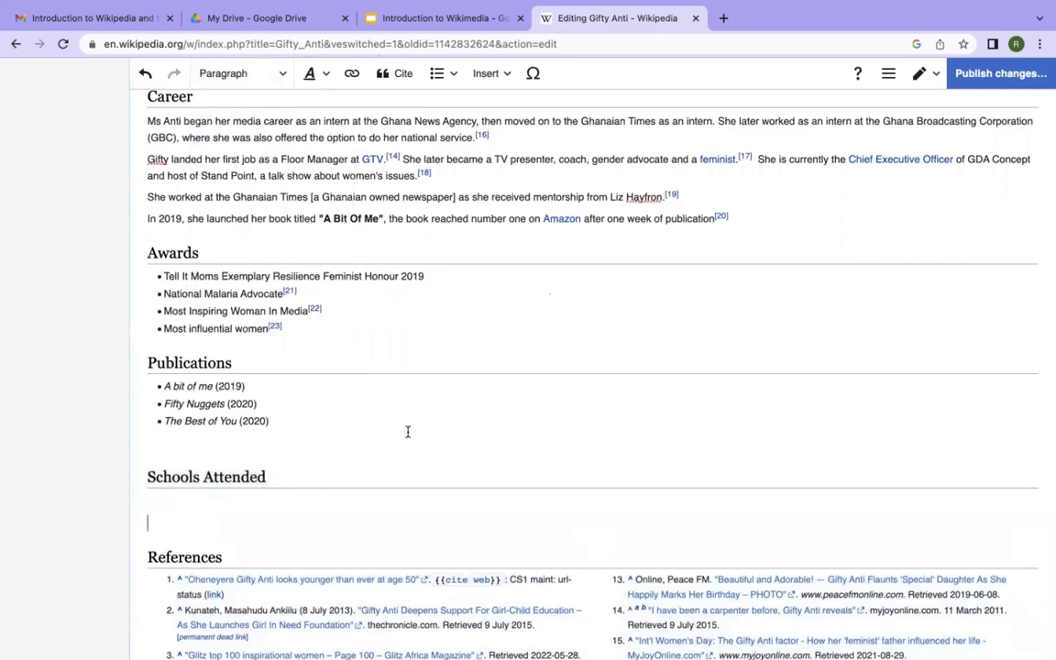
{"action": "scroll", "coordinate": [408, 436], "scroll_direction": "down", "scroll_amount": 1}
{"action": "scroll", "coordinate": [408, 436], "scroll_direction": "down", "scroll_amount": 3}
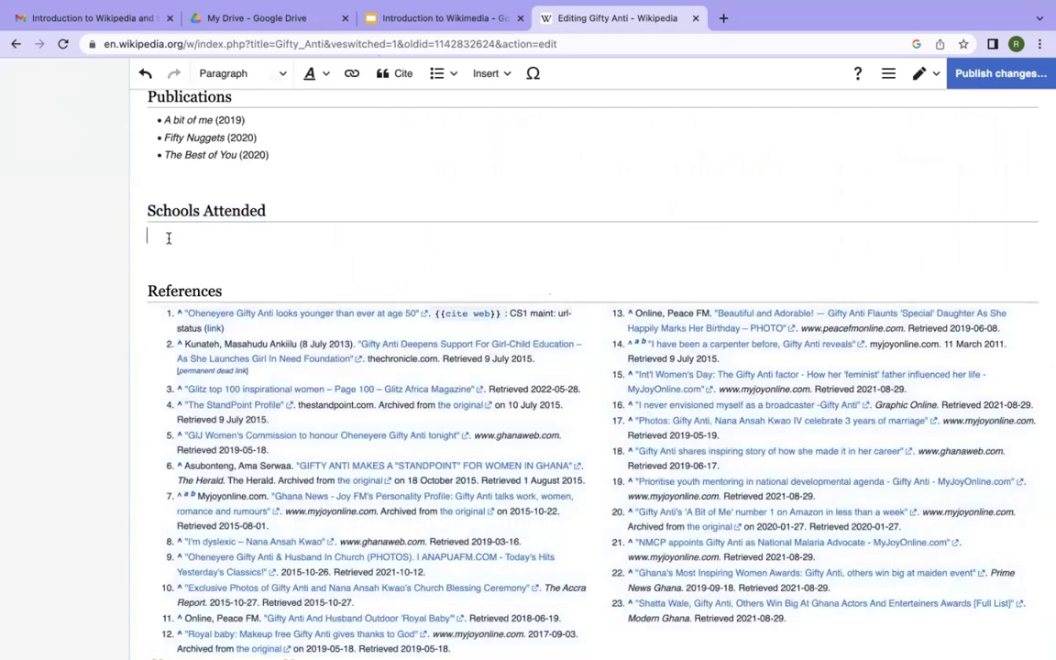
{"action": "scroll", "coordinate": [162, 213], "scroll_direction": "up", "scroll_amount": 1}
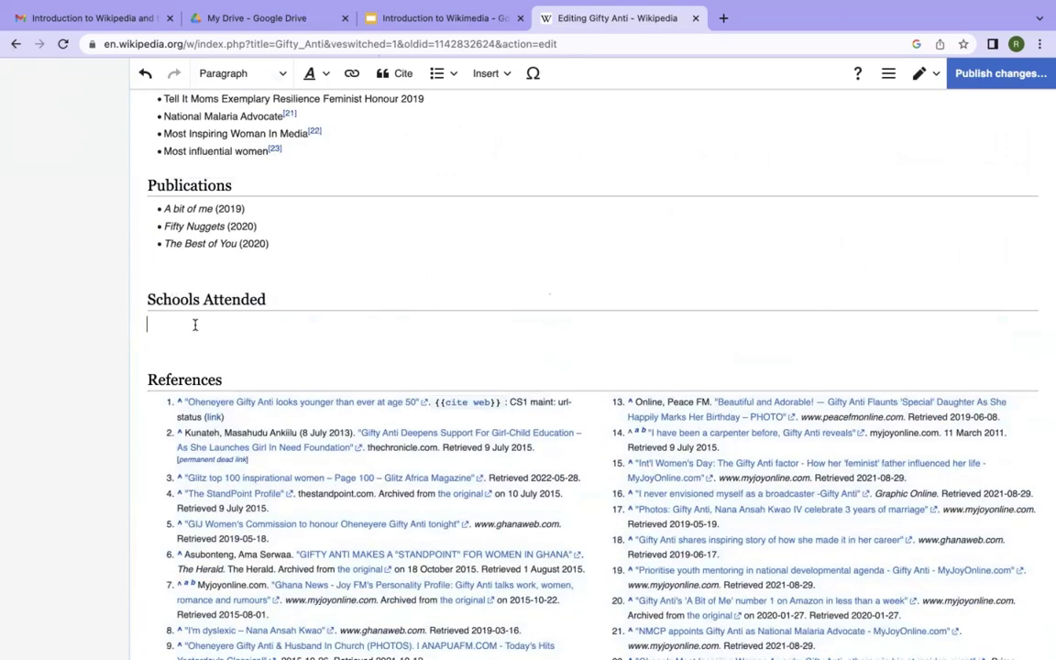
{"action": "type", "text": "gvcahvbkdsbvnslv"}
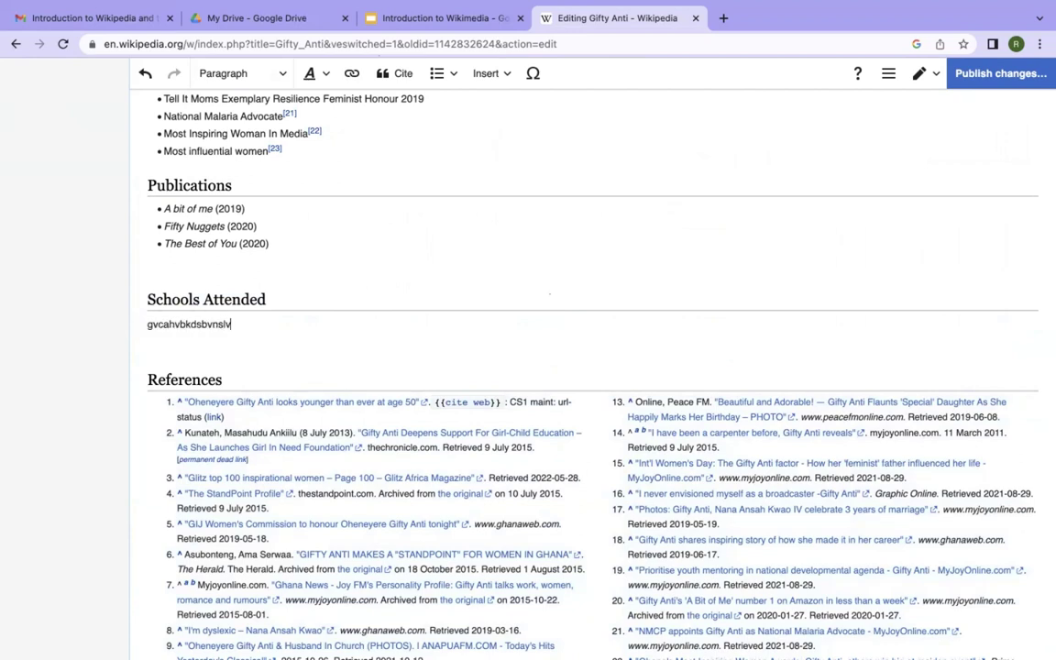
{"action": "type", "text": "sjvmslhv.dnsvsdfhv"}
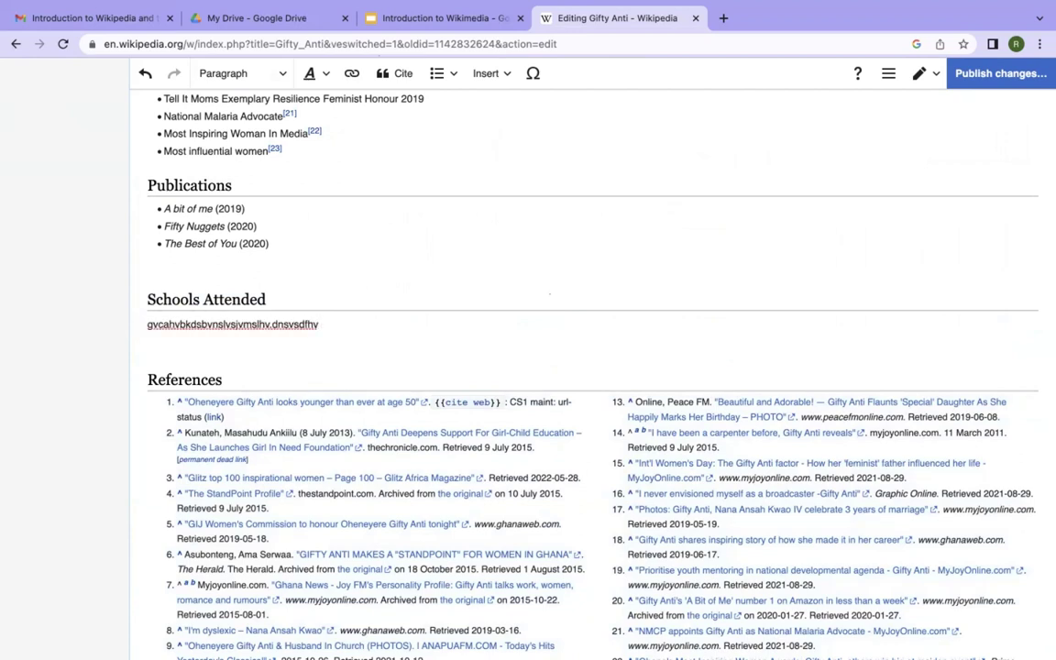
{"action": "left_click", "coordinate": [401, 77]}
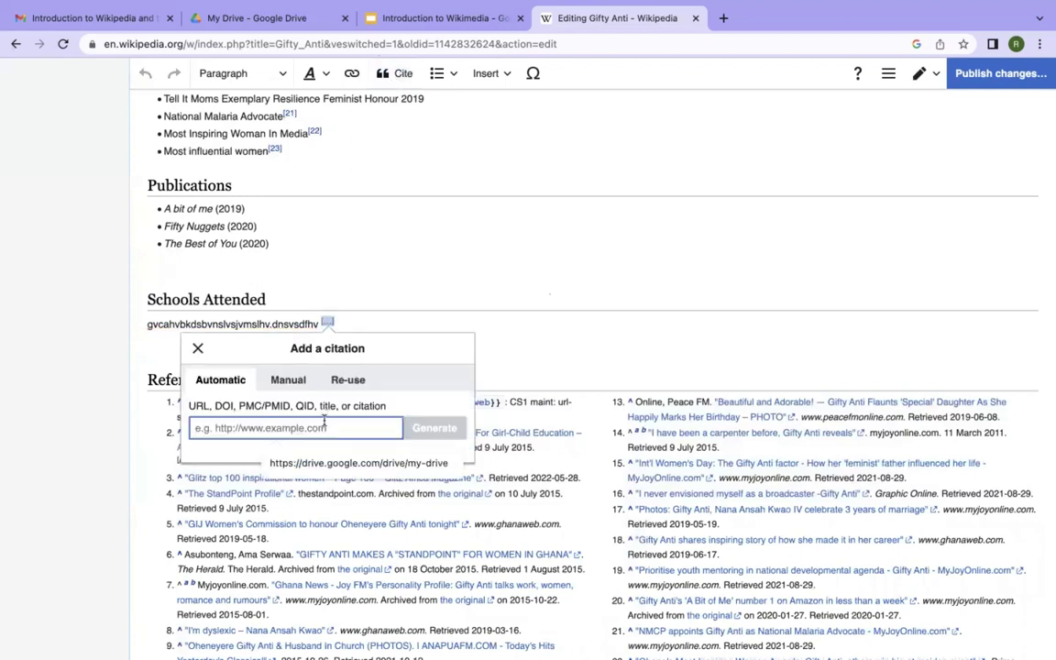
{"action": "type", "text": "v"}
{"action": "key", "text": "BackSpace"}
{"action": "type", "text": "https://drive.google.com/drive/my-drive"}
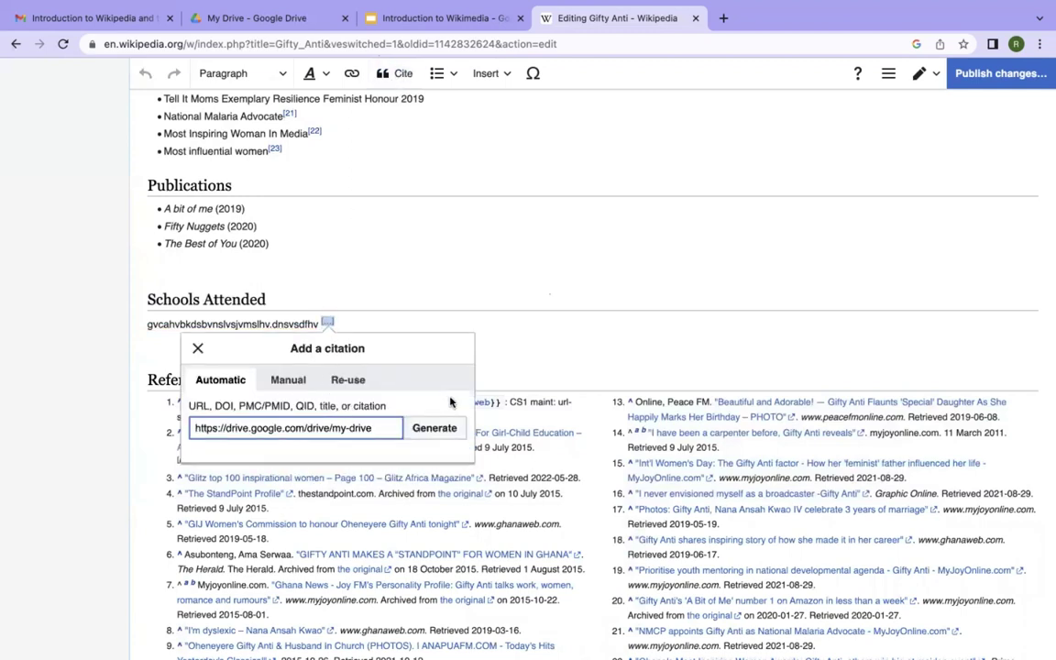
{"action": "left_click", "coordinate": [450, 428]}
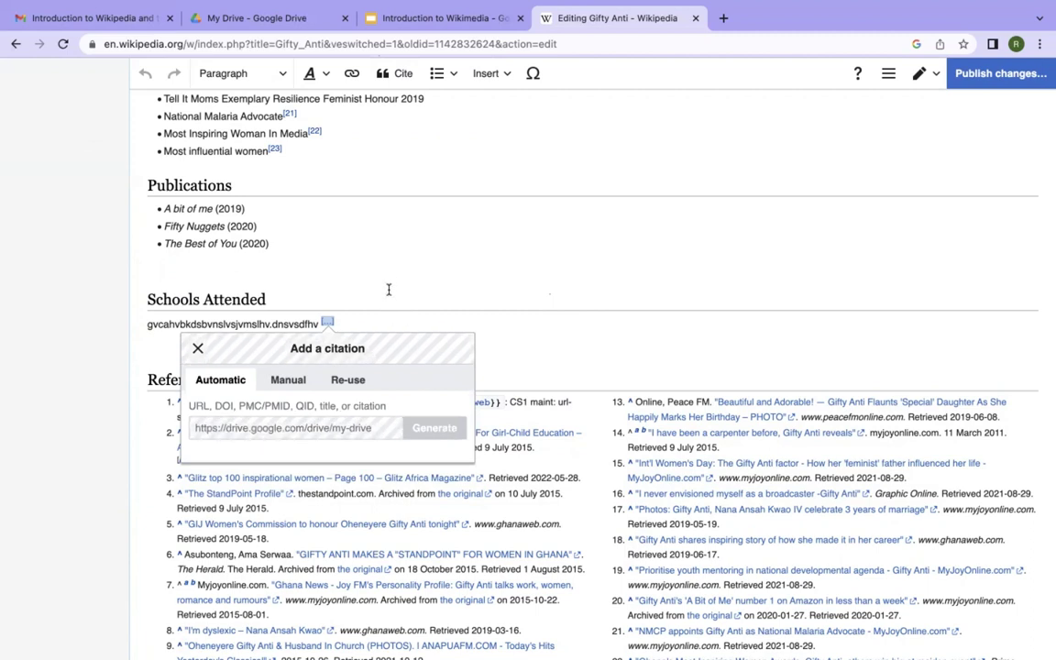
{"action": "left_click", "coordinate": [438, 390]}
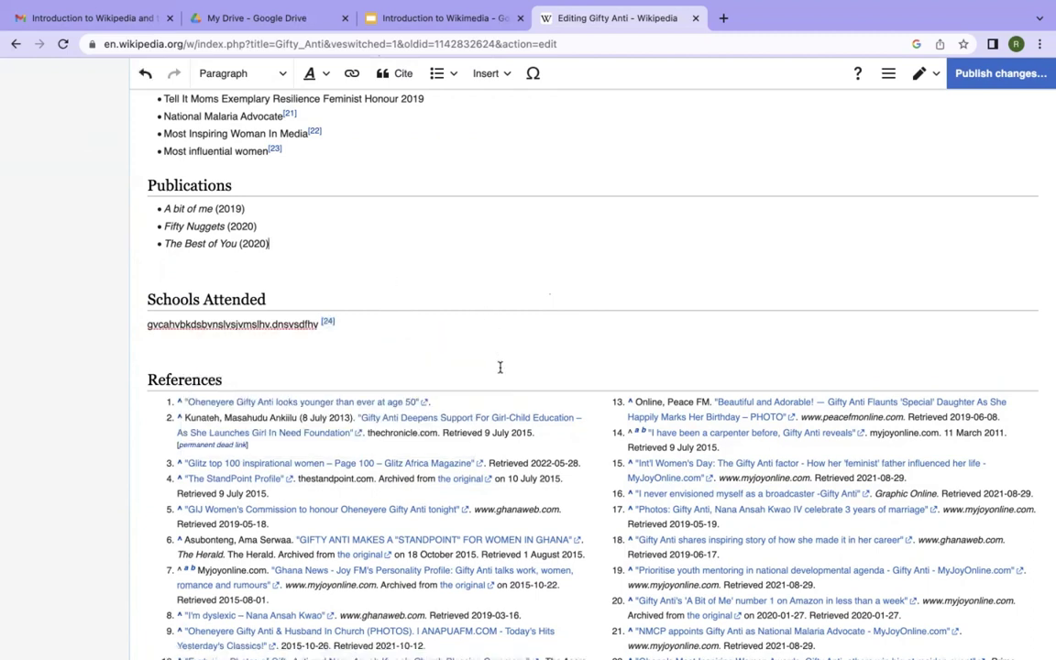
Delete the Schools Attended heading together with its placeholder text and citation
{"action": "scroll", "coordinate": [500, 366], "scroll_direction": "up", "scroll_amount": 3}
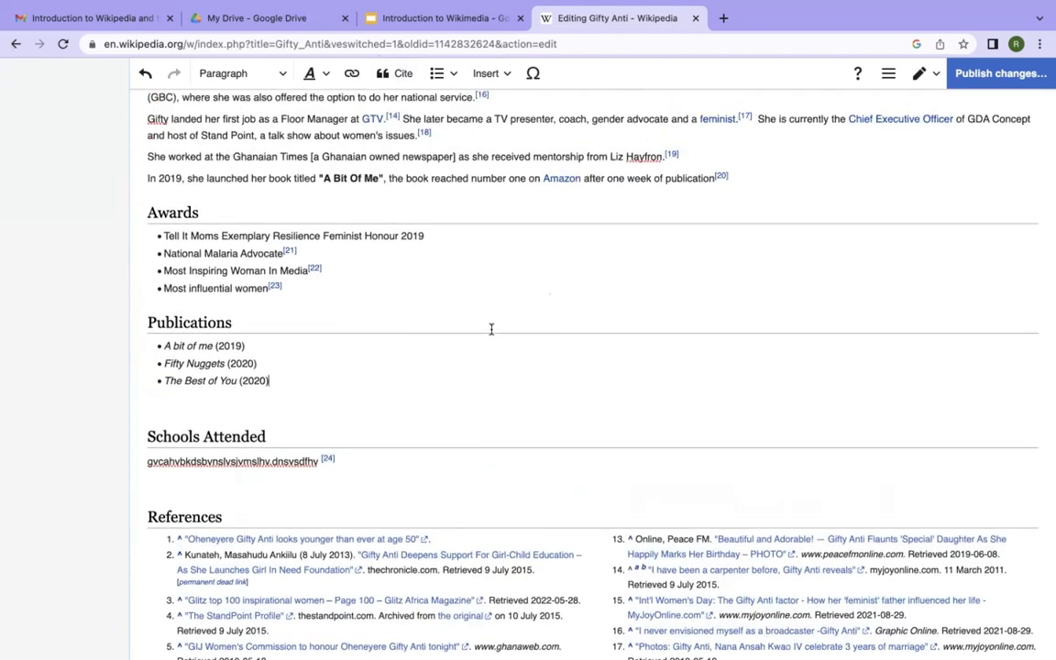
{"action": "left_click_drag", "start_coordinate": [181, 423], "coordinate": [140, 421]}
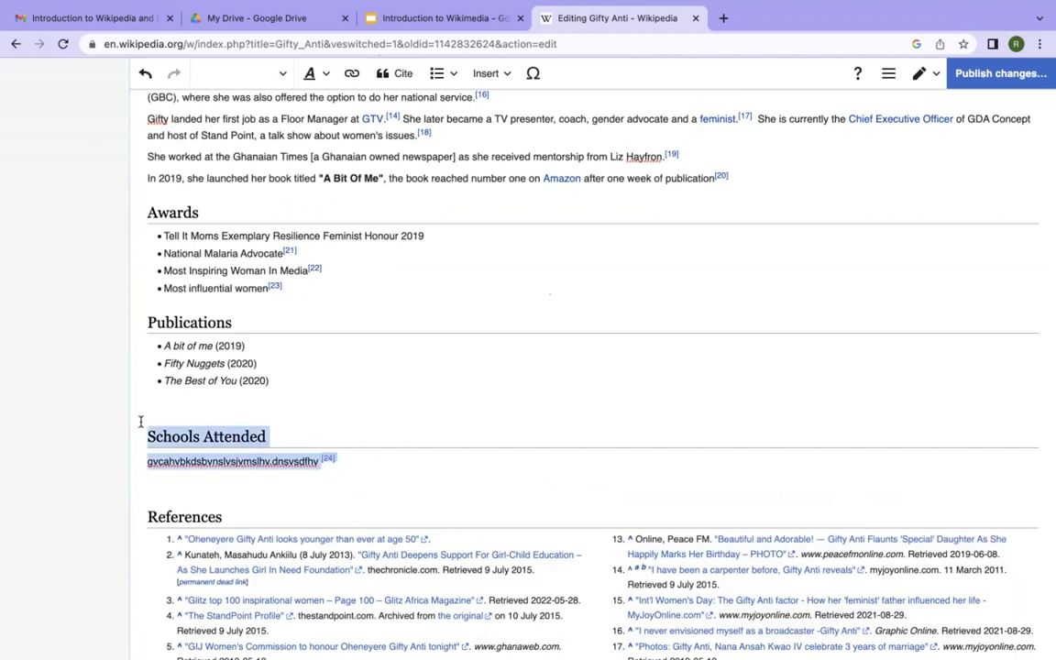
{"action": "key", "text": "BackSpace"}
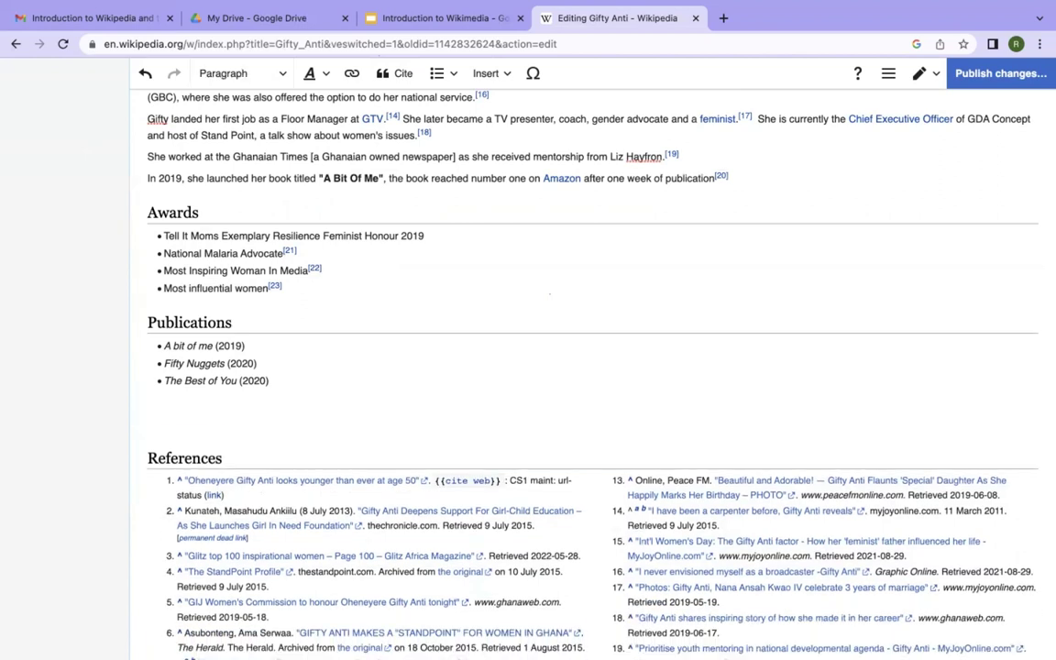
{"action": "type", "text": "\\"}
{"action": "key", "text": "BackSpace"}
{"action": "key", "text": "BackSpace"}
Start inserting an image, view the options for uploading one's own file, and return to the media search
{"action": "scroll", "coordinate": [369, 247], "scroll_direction": "up", "scroll_amount": 10}
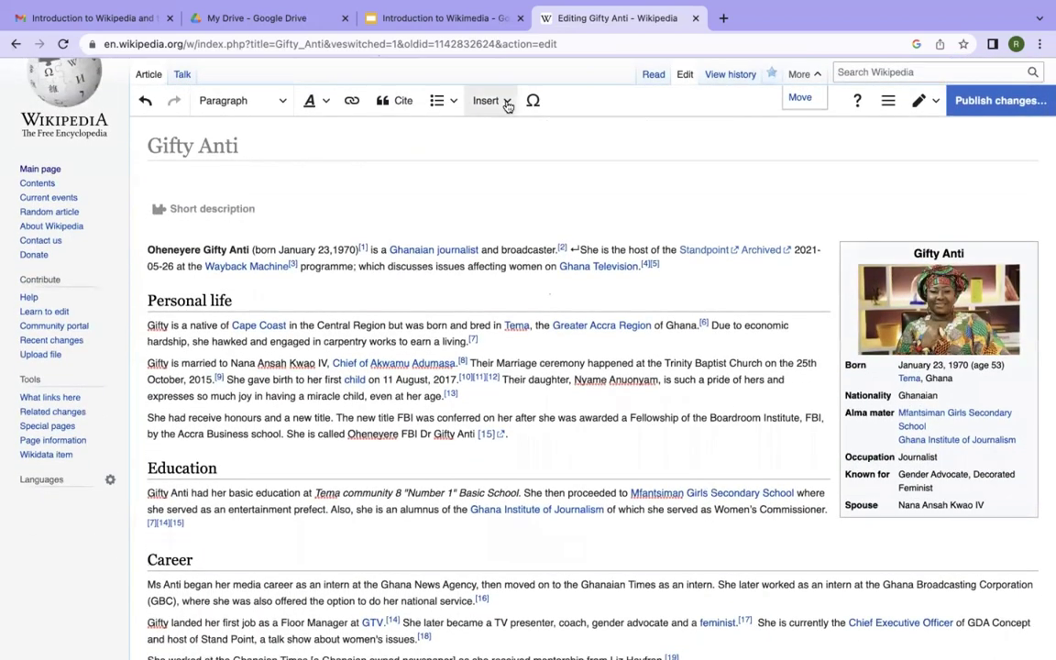
{"action": "left_click", "coordinate": [504, 104]}
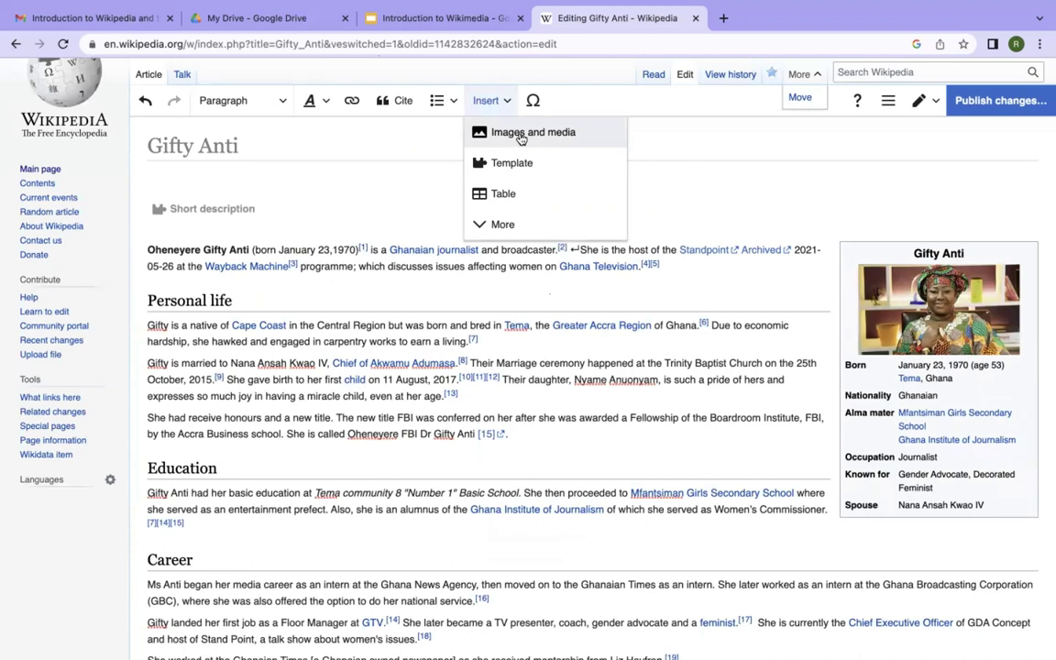
{"action": "left_click", "coordinate": [521, 139]}
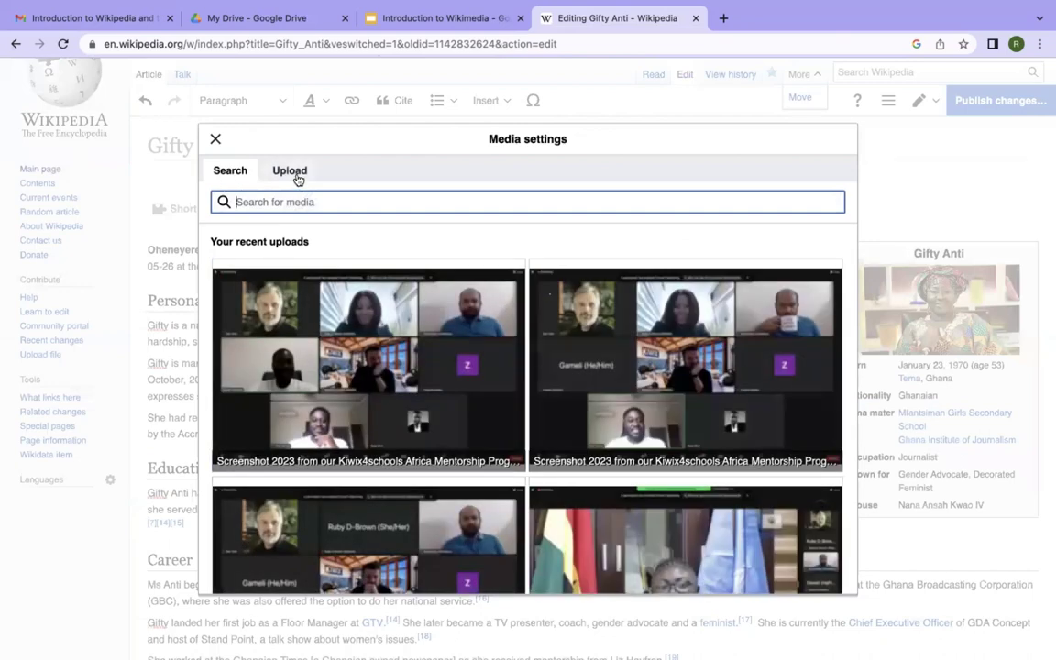
{"action": "left_click", "coordinate": [298, 177]}
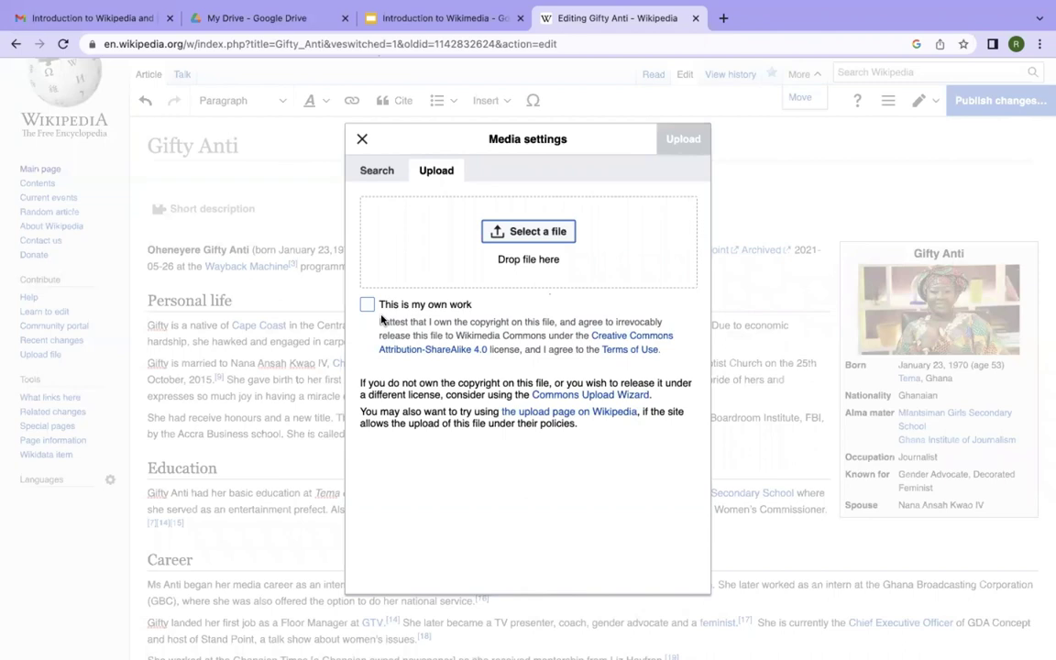
{"action": "left_click", "coordinate": [380, 174]}
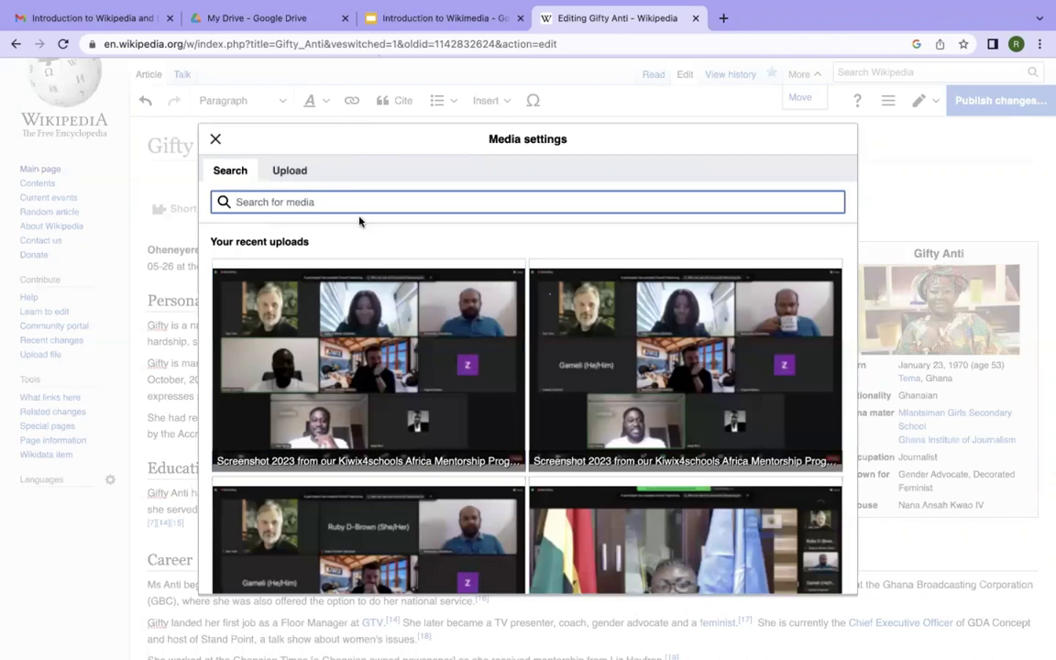
Search the available media for "Gifty Anti"
{"action": "type", "text": "Gift"}
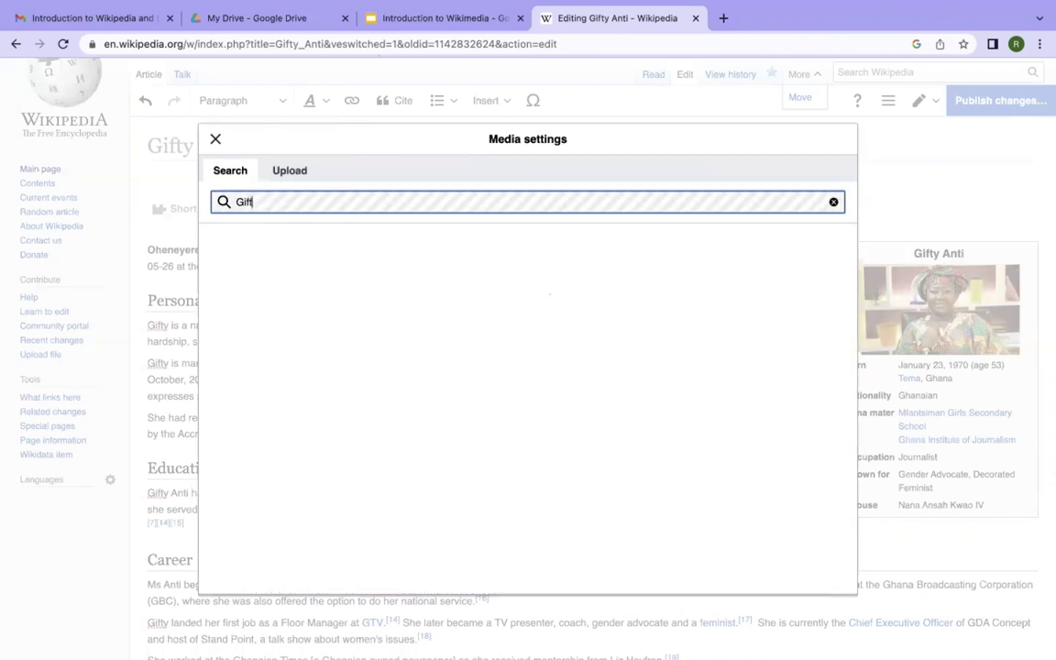
{"action": "type", "text": "y"}
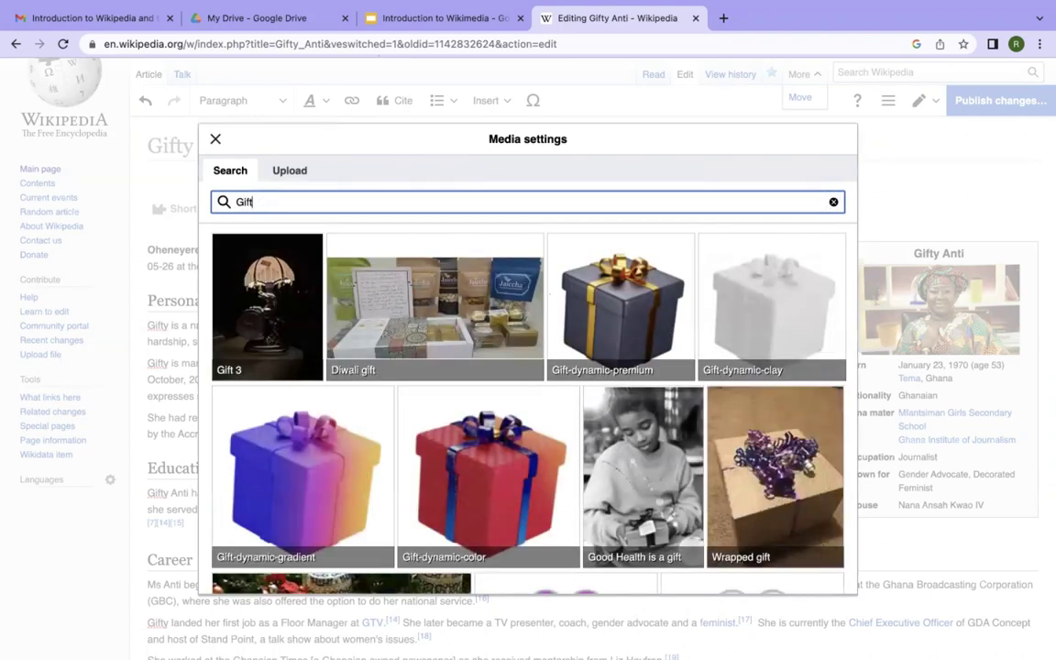
{"action": "type", "text": "y"}
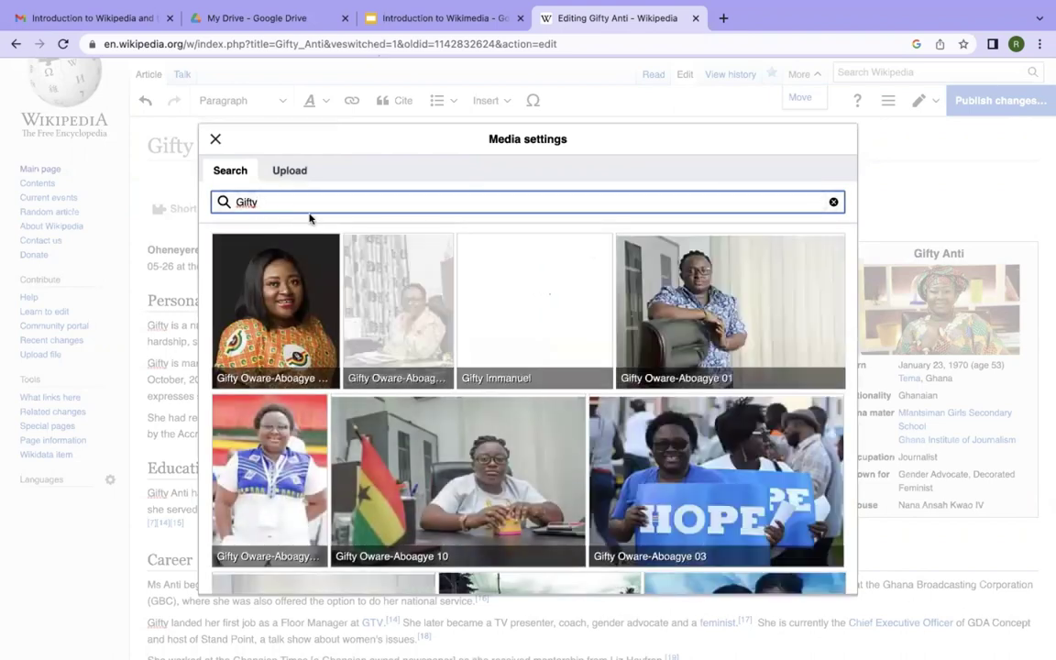
{"action": "type", "text": " Anti"}
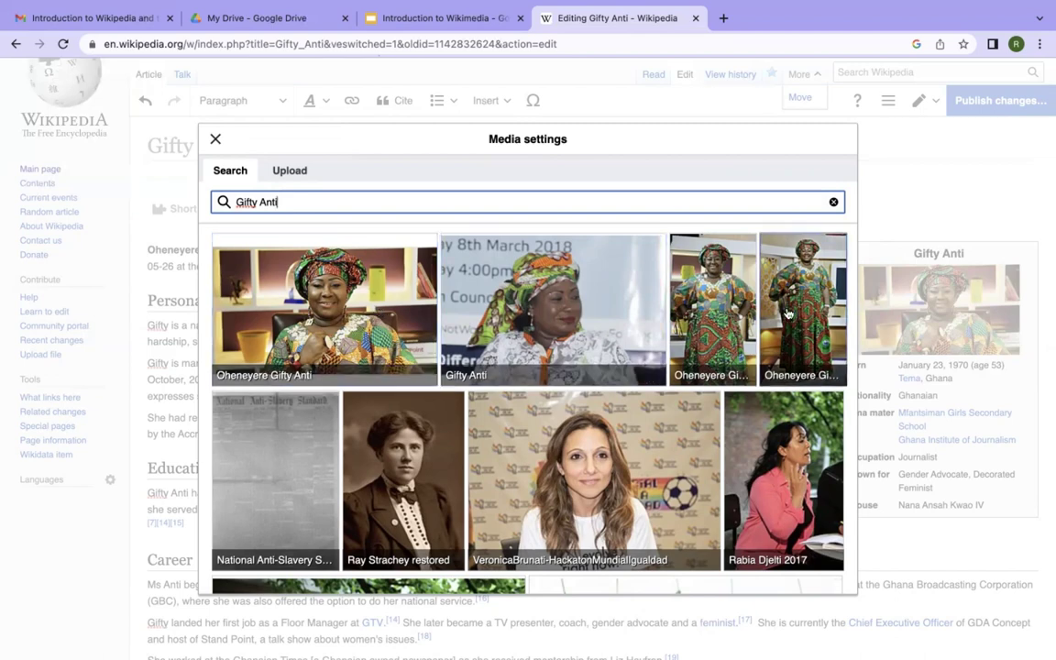
Insert the image "Oheneyere Gifty Anti in her office.jpg" from the search results with the caption "Gifty Anti"
{"action": "left_click", "coordinate": [729, 309]}
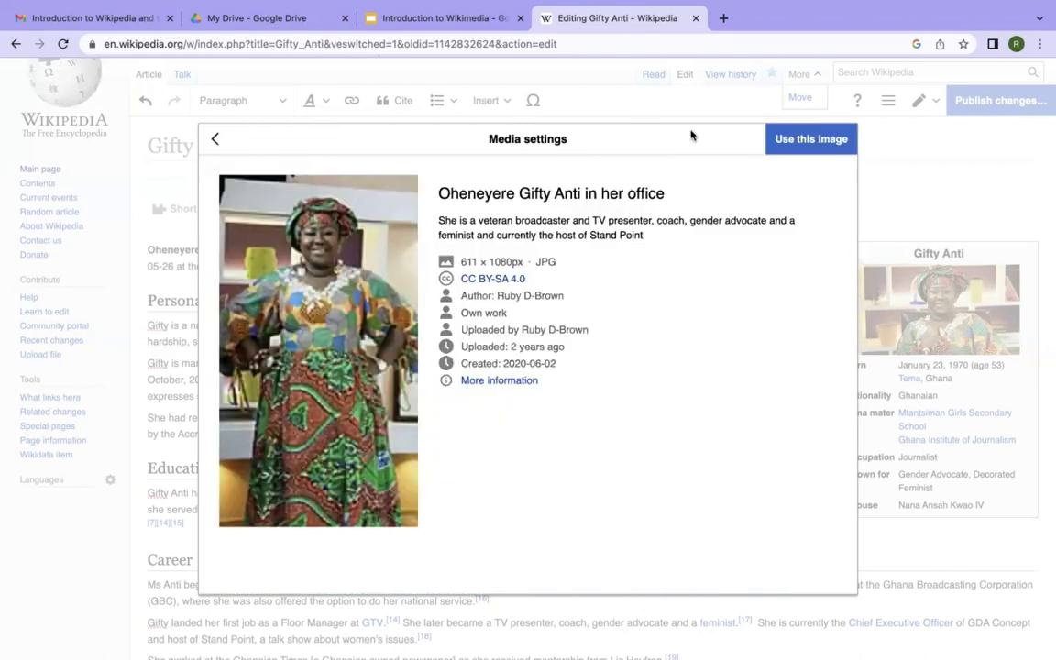
{"action": "left_click", "coordinate": [810, 140]}
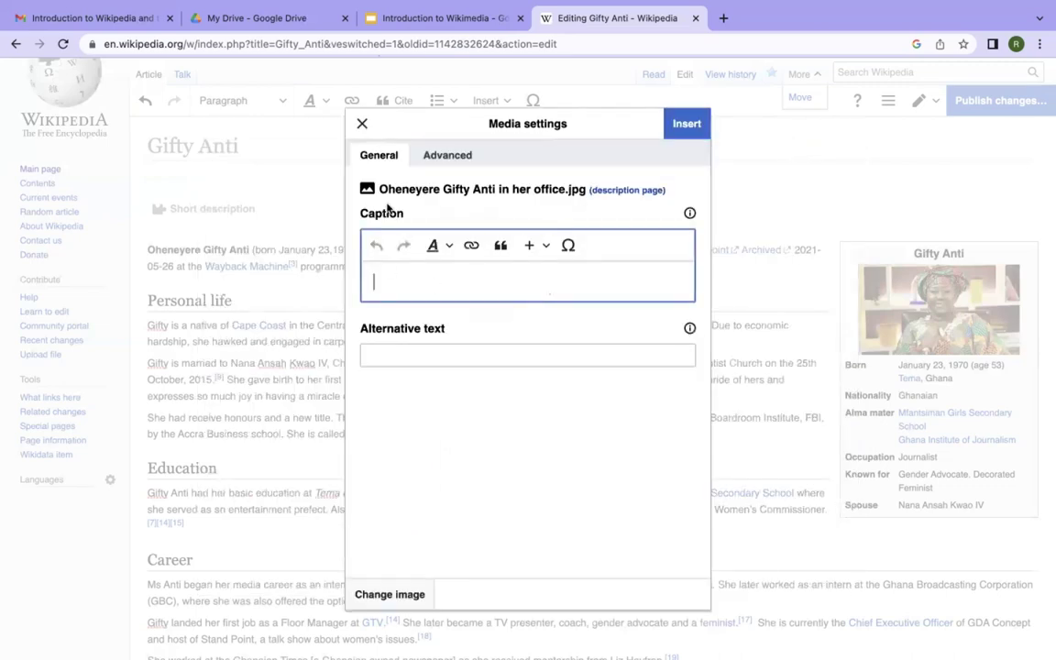
{"action": "type", "text": "Gifty Anti"}
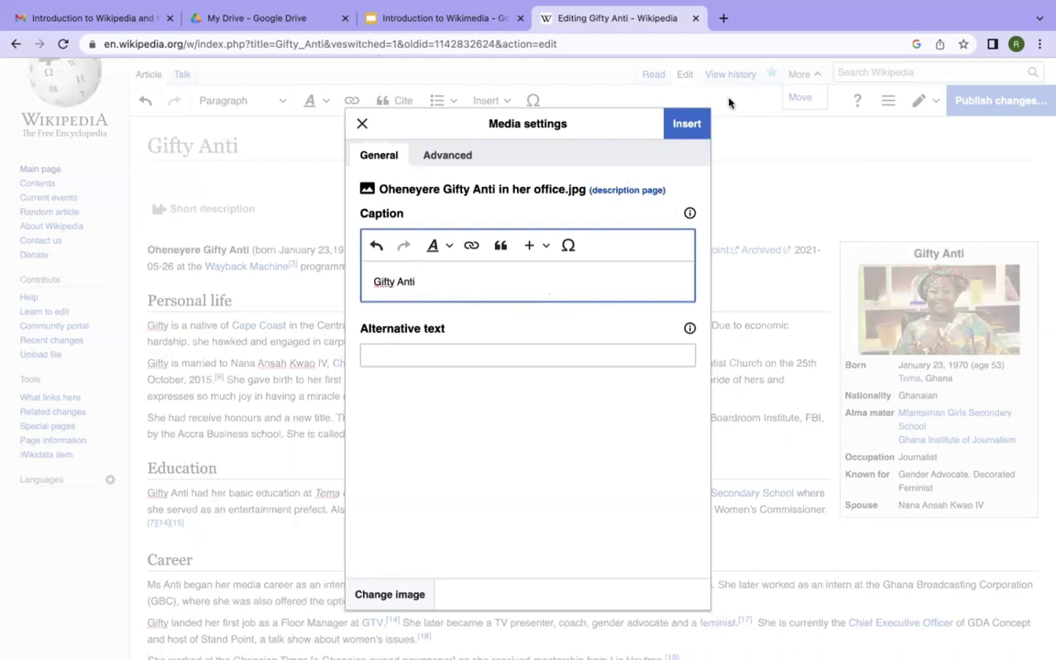
{"action": "left_click", "coordinate": [687, 123]}
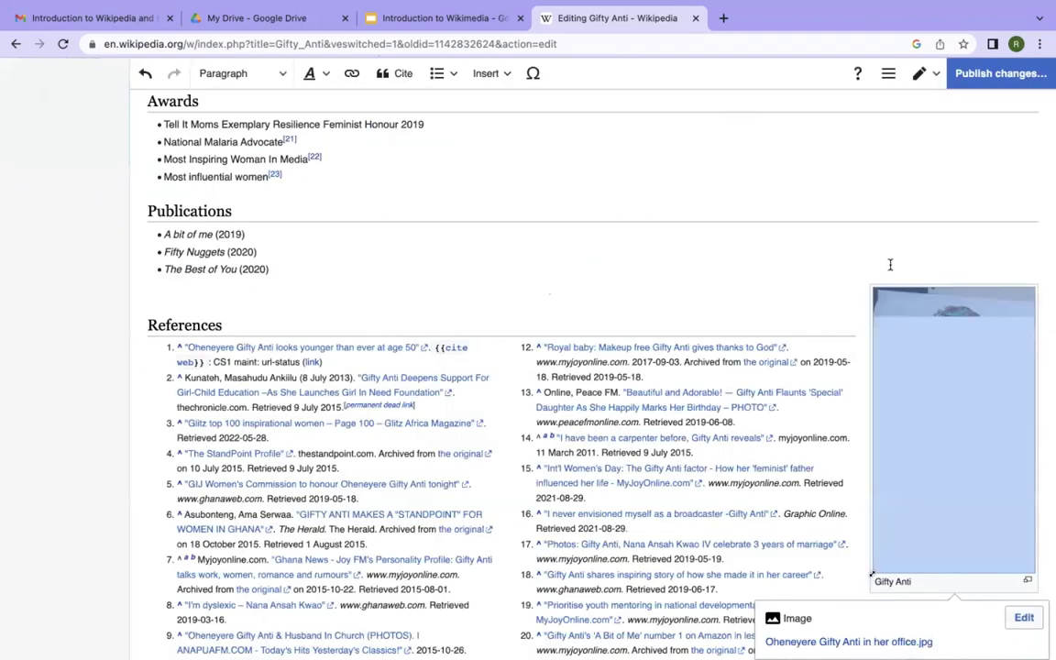
Switch the Gifty Anti article from editing back to reading, leaving the page without saving the changes
{"action": "scroll", "coordinate": [891, 266], "scroll_direction": "up", "scroll_amount": 2}
{"action": "scroll", "coordinate": [891, 269], "scroll_direction": "down", "scroll_amount": 3}
{"action": "scroll", "coordinate": [891, 267], "scroll_direction": "up", "scroll_amount": 6}
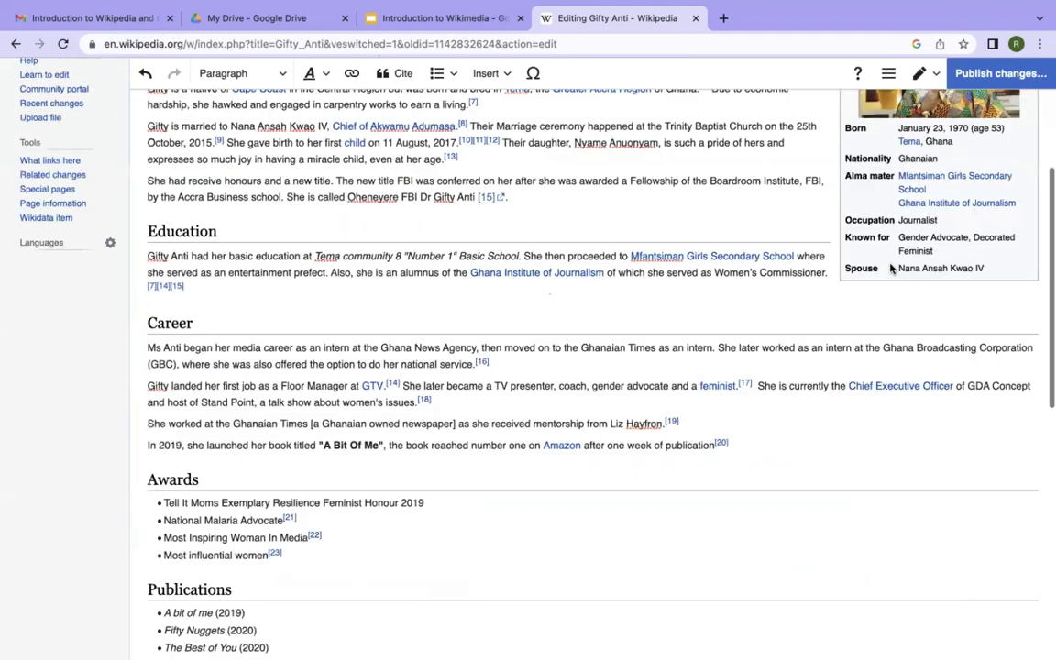
{"action": "scroll", "coordinate": [890, 266], "scroll_direction": "down", "scroll_amount": 5}
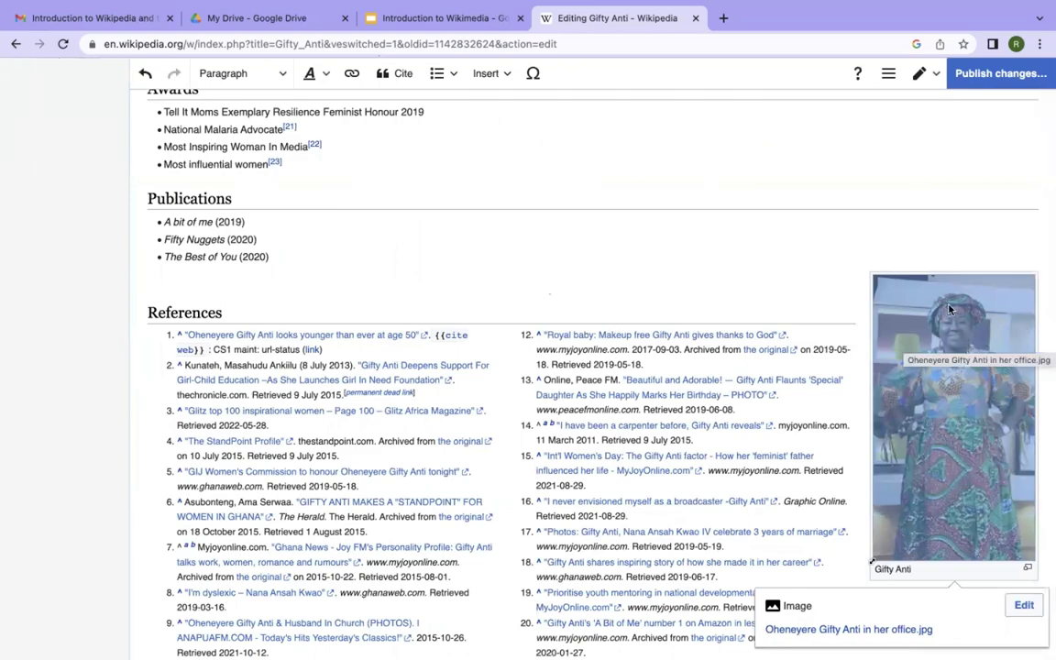
{"action": "scroll", "coordinate": [896, 193], "scroll_direction": "up", "scroll_amount": 5}
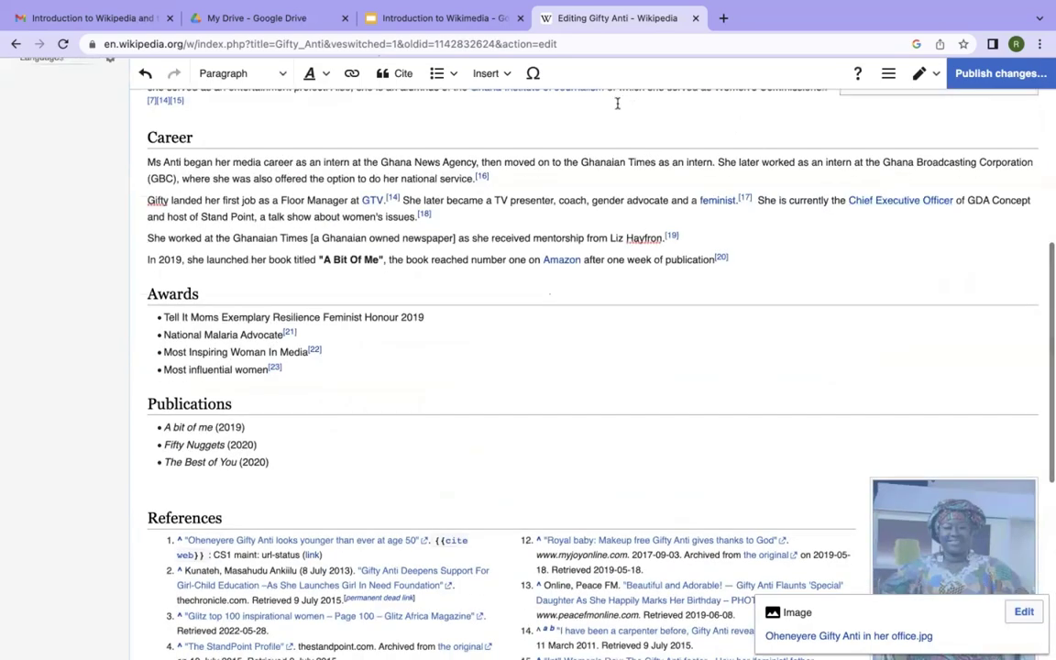
{"action": "scroll", "coordinate": [617, 104], "scroll_direction": "up", "scroll_amount": 4}
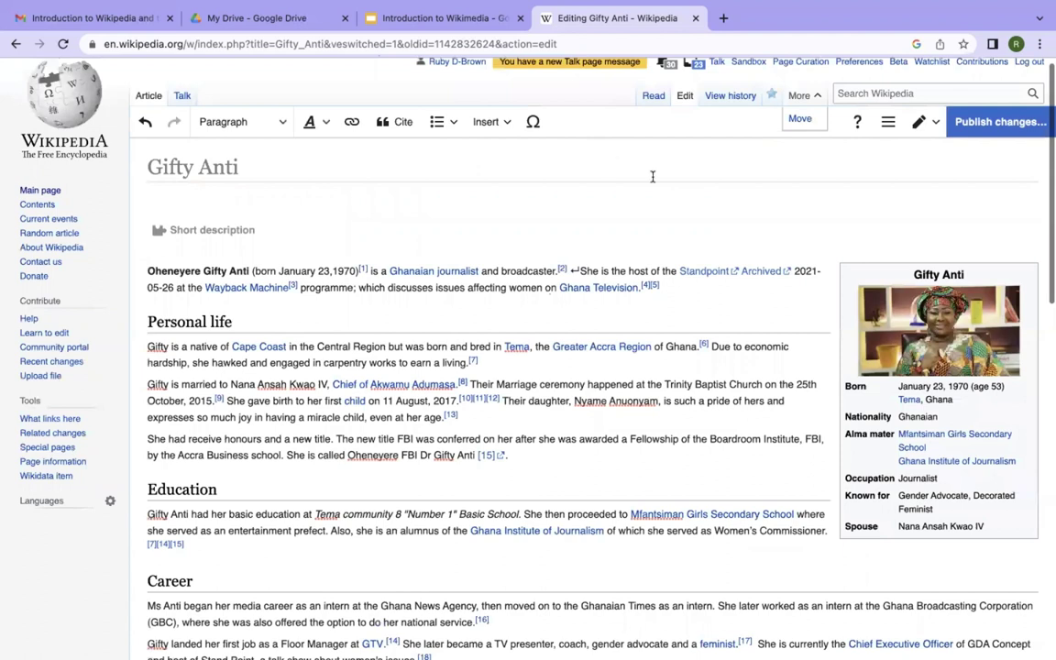
{"action": "left_click", "coordinate": [653, 97]}
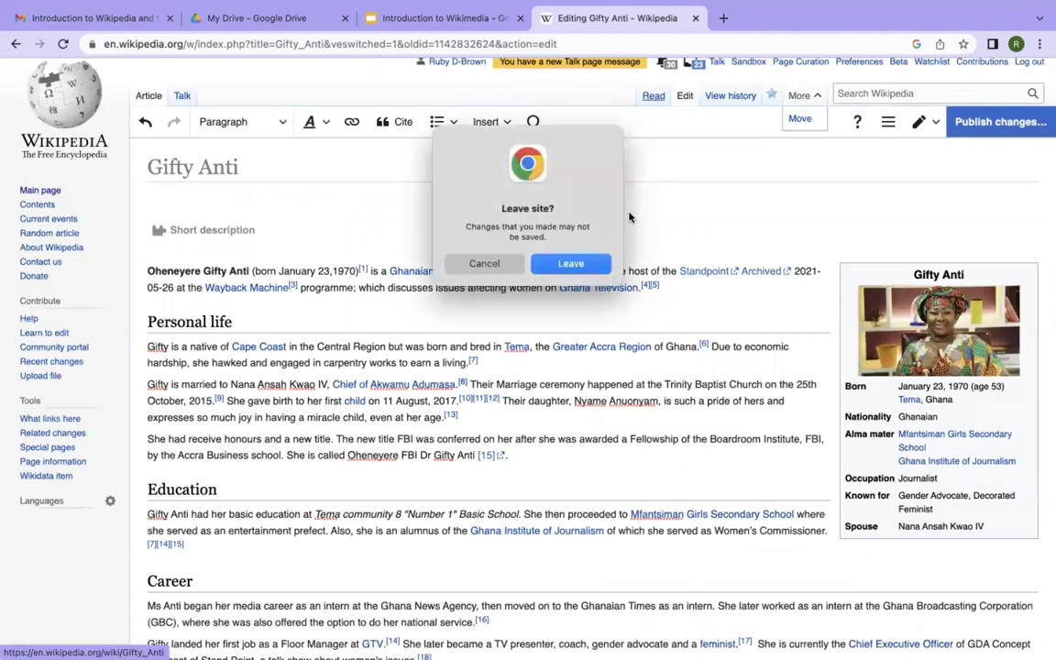
{"action": "left_click", "coordinate": [578, 264]}
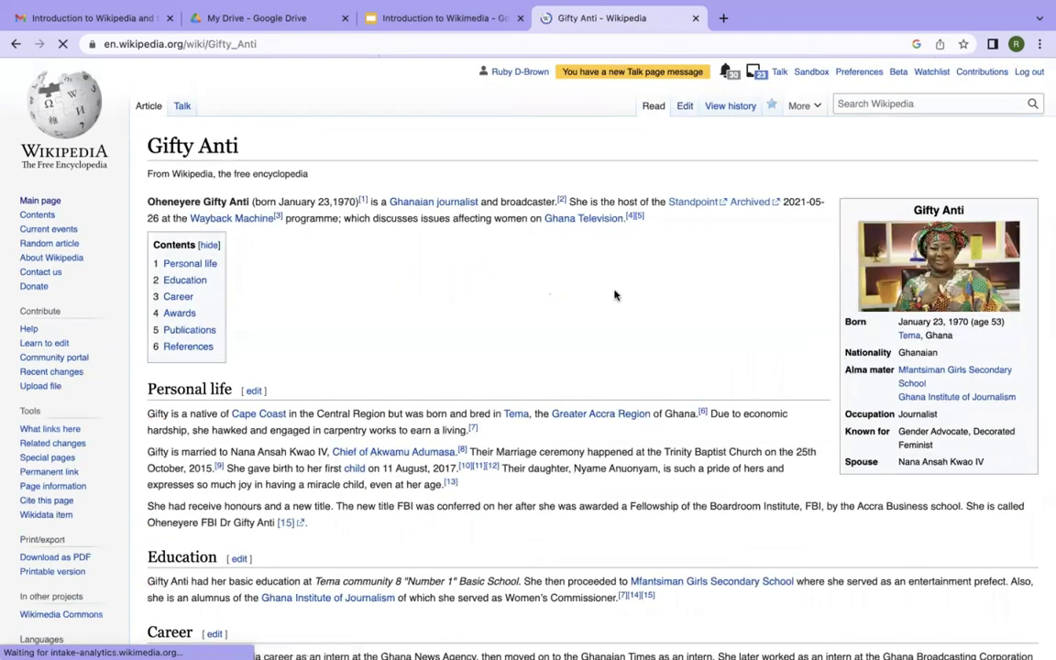
Look through the published Gifty Anti article, examining its infobox, contents list and sections down to the references
{"action": "scroll", "coordinate": [614, 294], "scroll_direction": "down", "scroll_amount": 5}
{"action": "scroll", "coordinate": [614, 290], "scroll_direction": "down", "scroll_amount": 4}
{"action": "scroll", "coordinate": [614, 289], "scroll_direction": "up", "scroll_amount": 10}
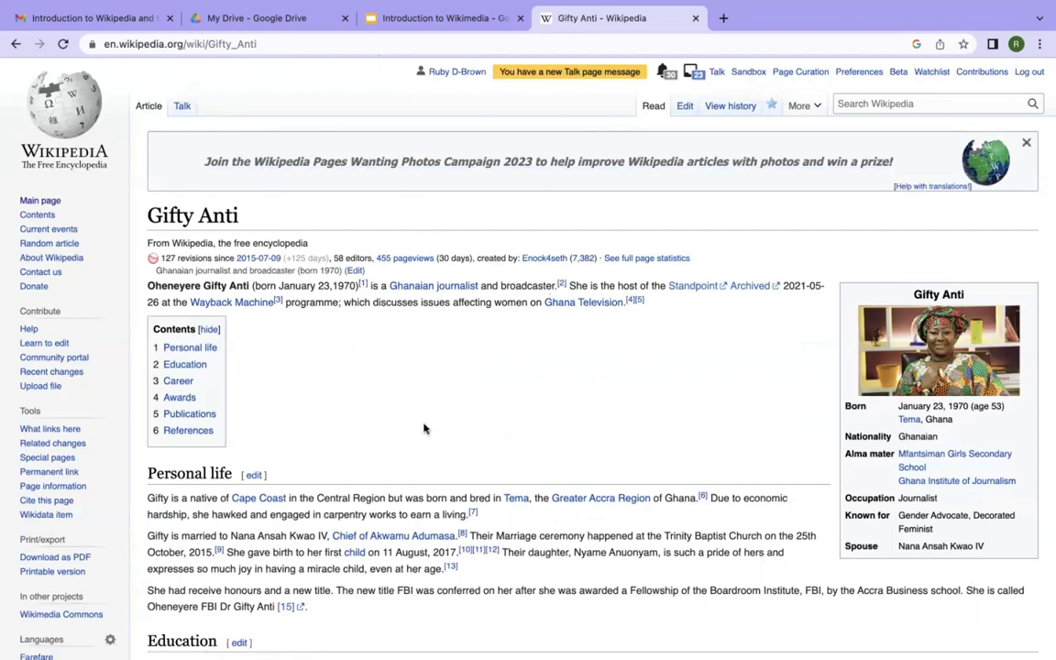
{"action": "scroll", "coordinate": [421, 432], "scroll_direction": "down", "scroll_amount": 1}
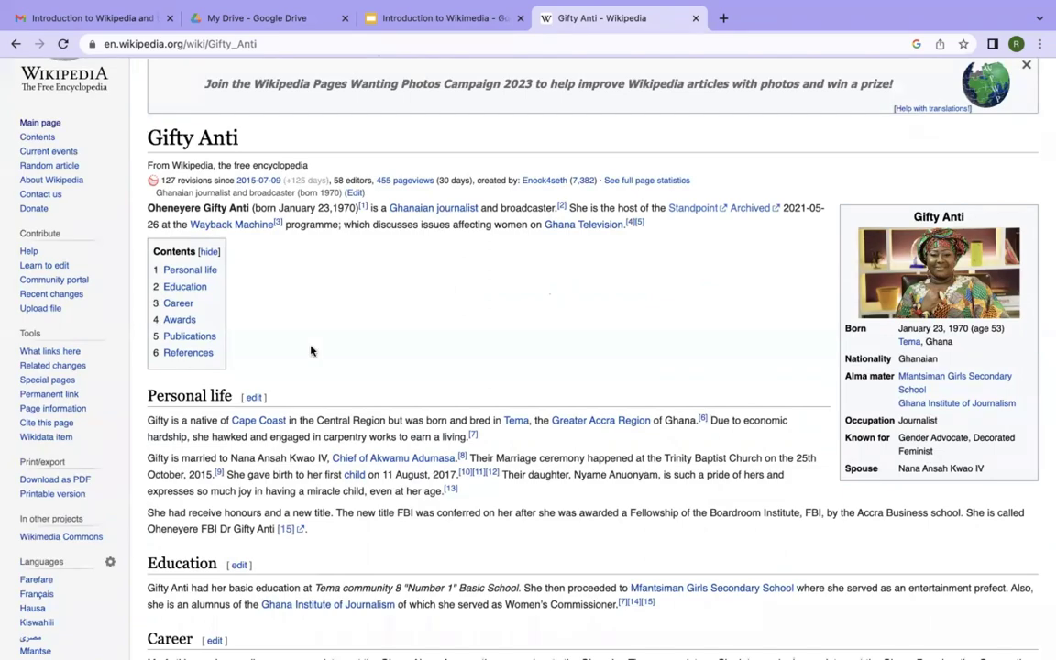
{"action": "scroll", "coordinate": [311, 354], "scroll_direction": "down", "scroll_amount": 3}
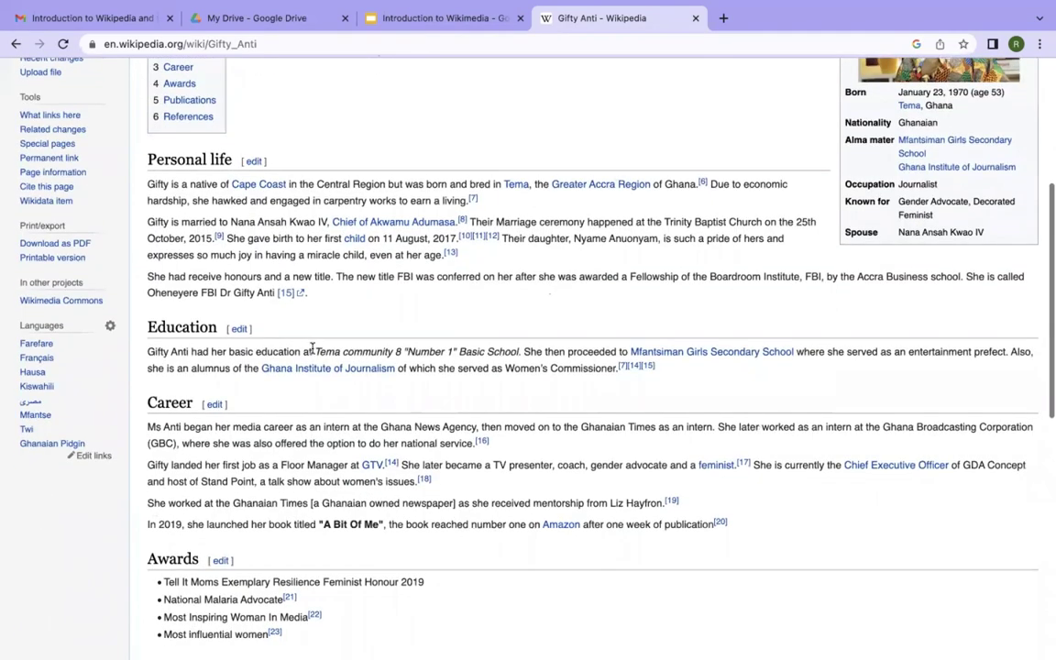
{"action": "scroll", "coordinate": [312, 371], "scroll_direction": "down", "scroll_amount": 2}
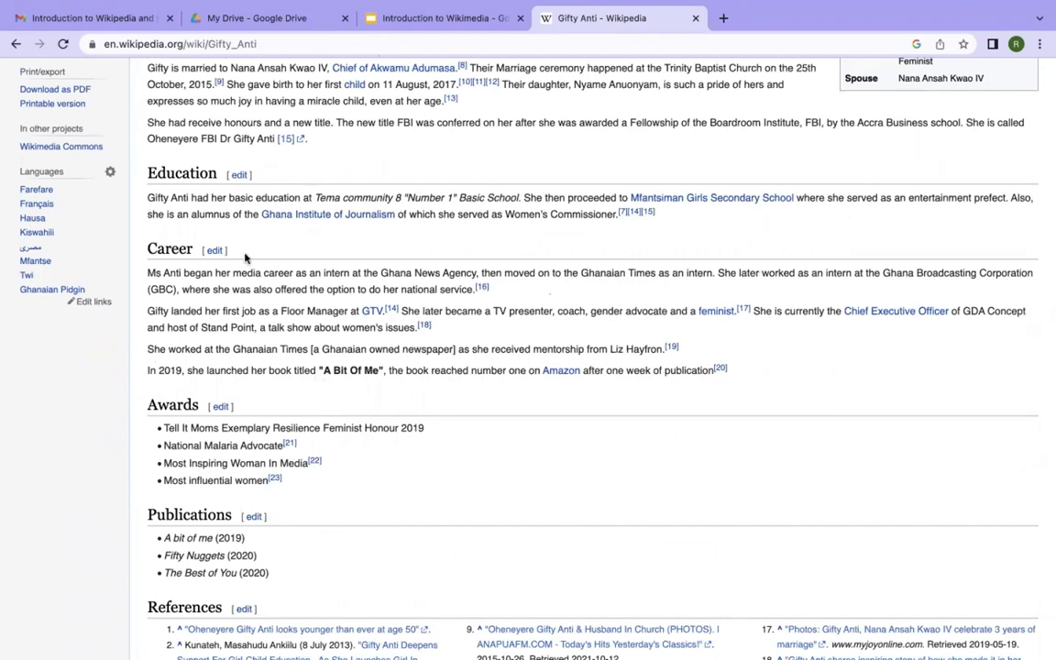
{"action": "scroll", "coordinate": [245, 260], "scroll_direction": "up", "scroll_amount": 5}
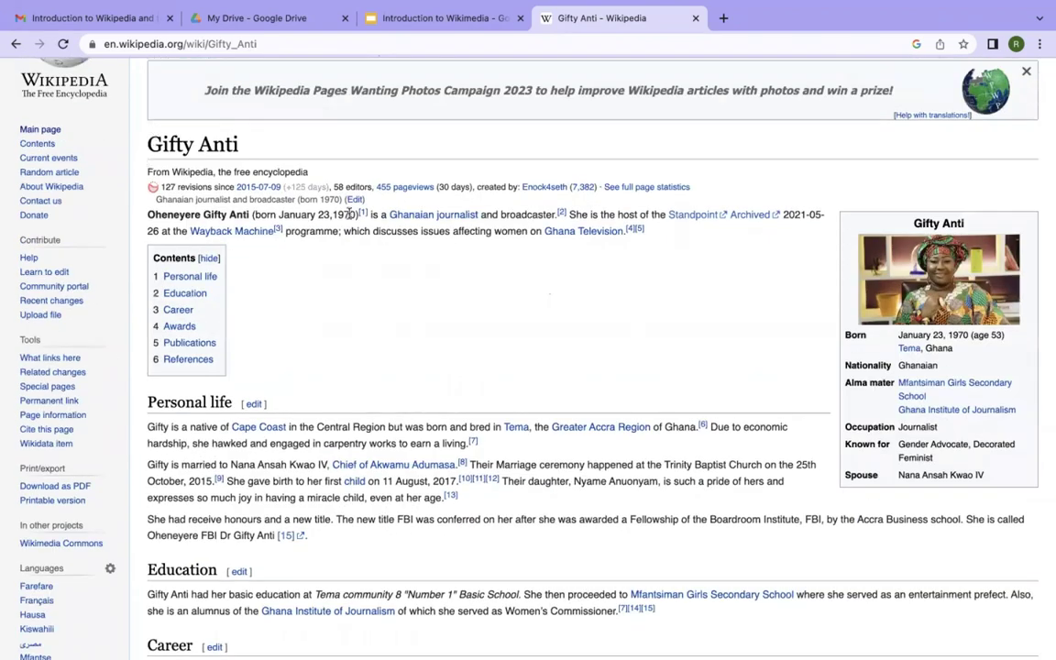
{"action": "scroll", "coordinate": [275, 284], "scroll_direction": "down", "scroll_amount": 2}
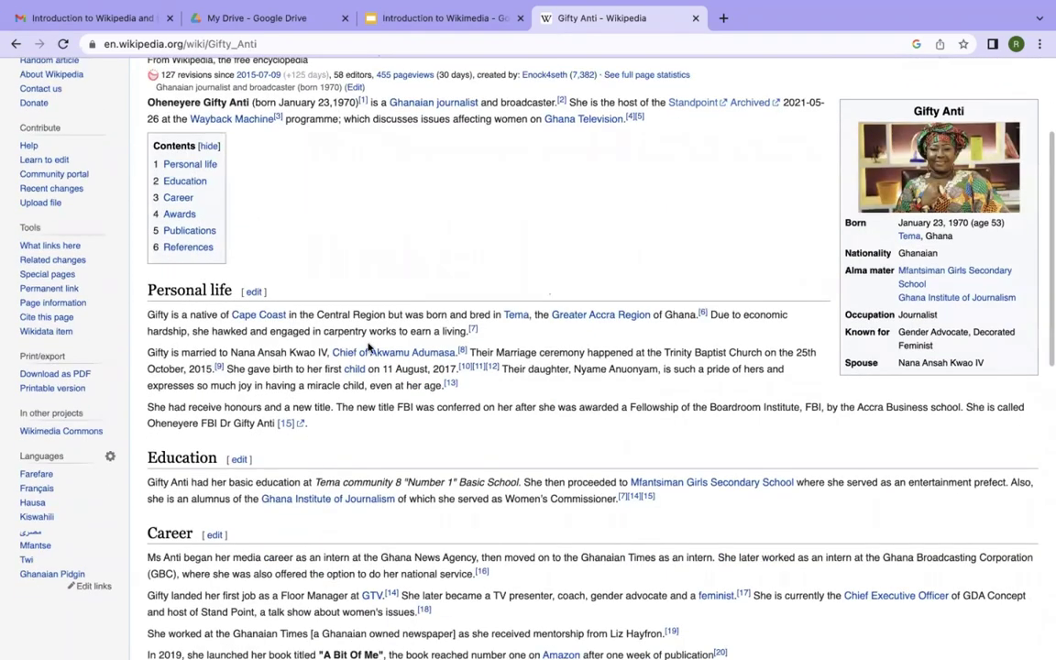
{"action": "scroll", "coordinate": [357, 335], "scroll_direction": "down", "scroll_amount": 3}
{"action": "scroll", "coordinate": [406, 418], "scroll_direction": "up", "scroll_amount": 5}
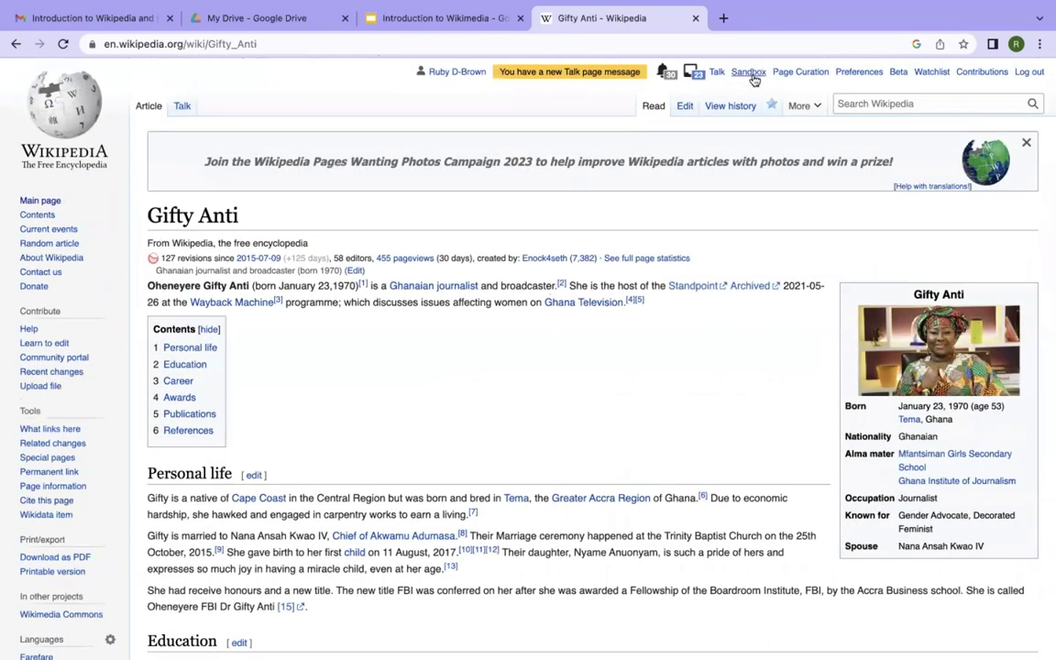
Open the account's personal sandbox and look over its page list and categories for creating a new page
{"action": "left_click", "coordinate": [748, 73]}
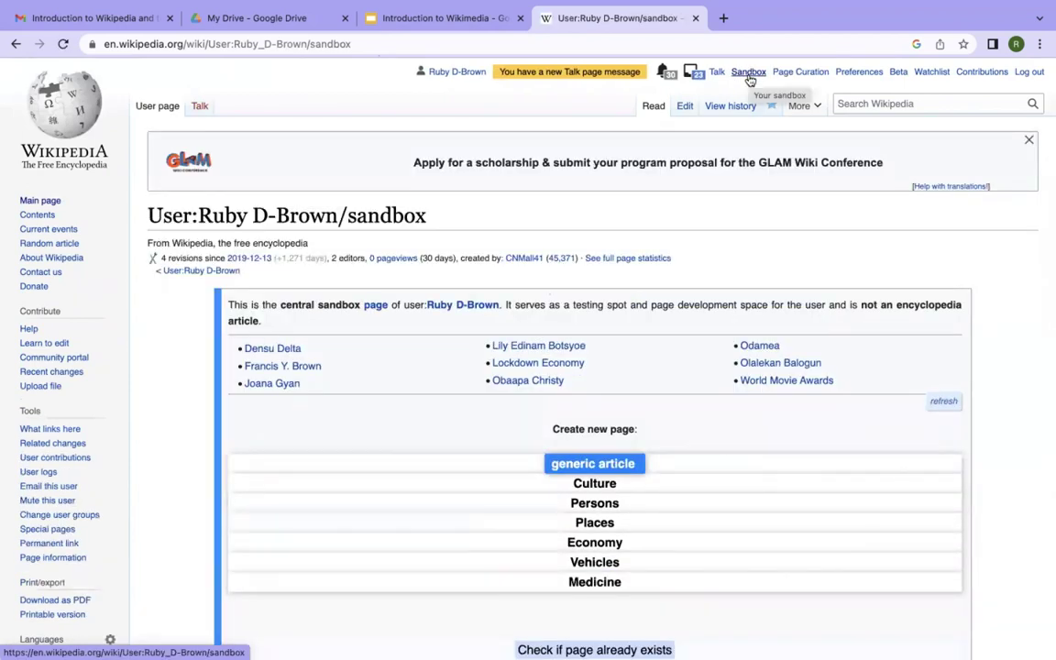
{"action": "scroll", "coordinate": [595, 355], "scroll_direction": "down", "scroll_amount": 3}
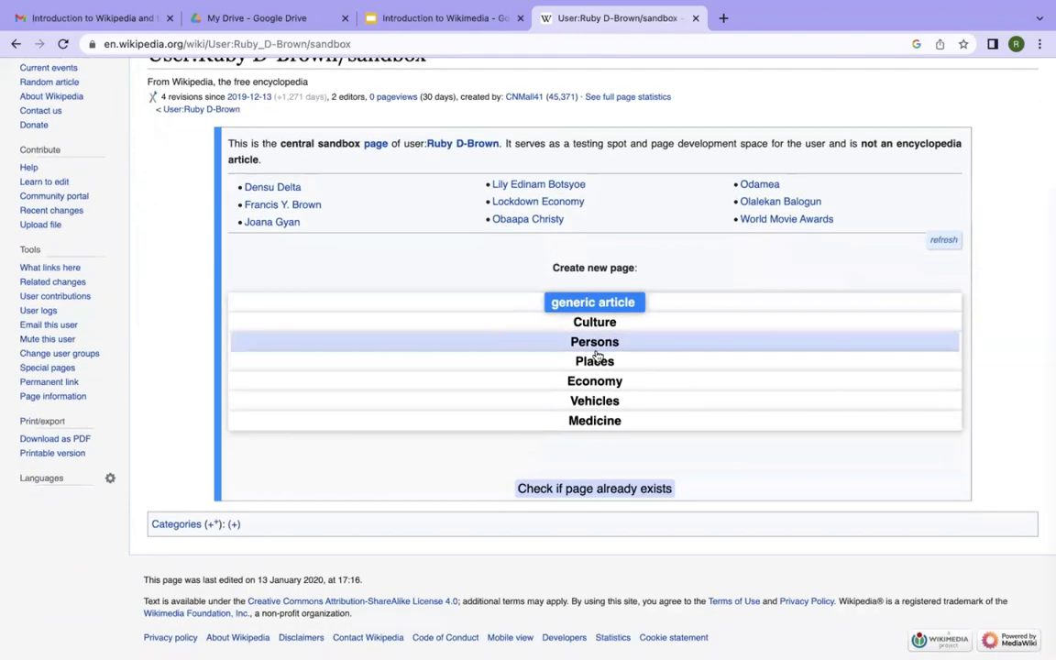
{"action": "scroll", "coordinate": [597, 356], "scroll_direction": "up", "scroll_amount": 3}
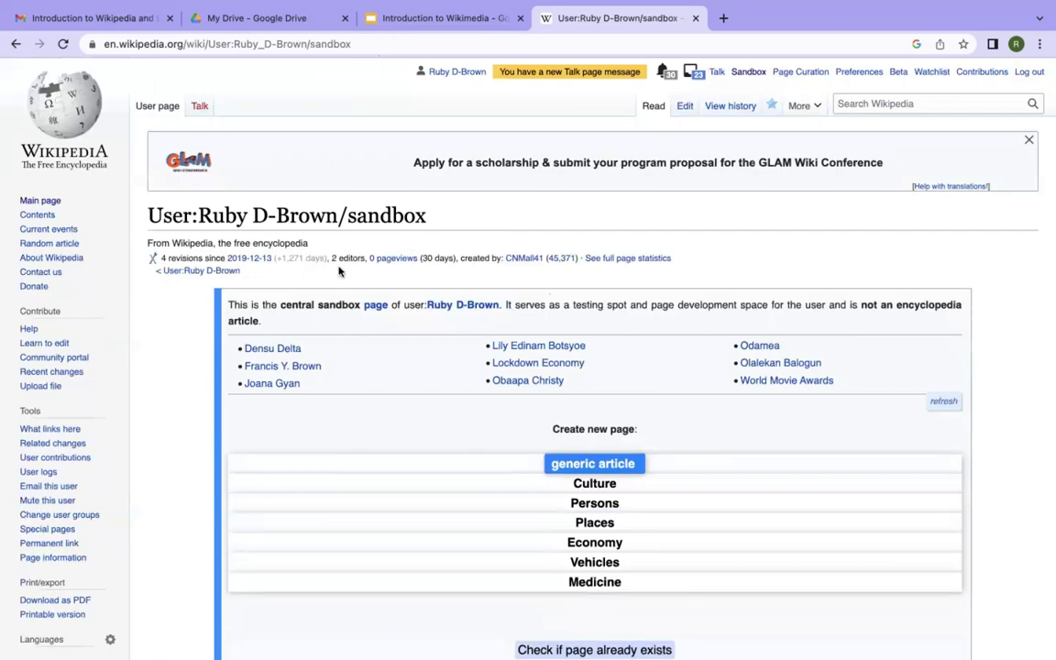
{"action": "scroll", "coordinate": [580, 420], "scroll_direction": "down", "scroll_amount": 1}
{"action": "scroll", "coordinate": [580, 420], "scroll_direction": "down", "scroll_amount": 3}
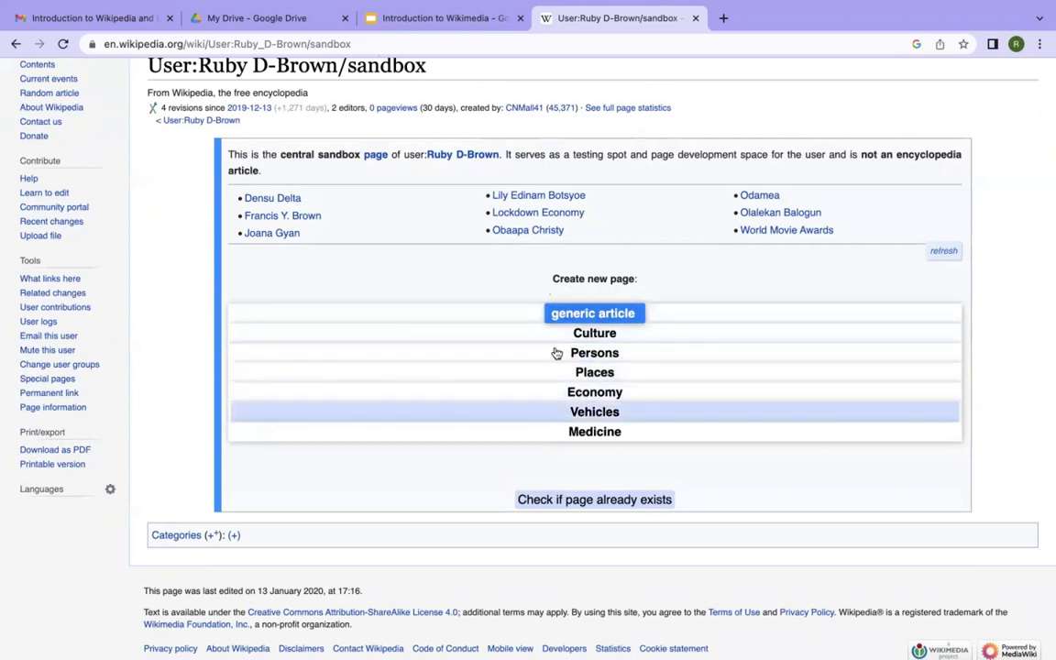
Create a new sandbox page from the Person (general) template in Persons, titled with the sample person's name
{"action": "left_click", "coordinate": [619, 355]}
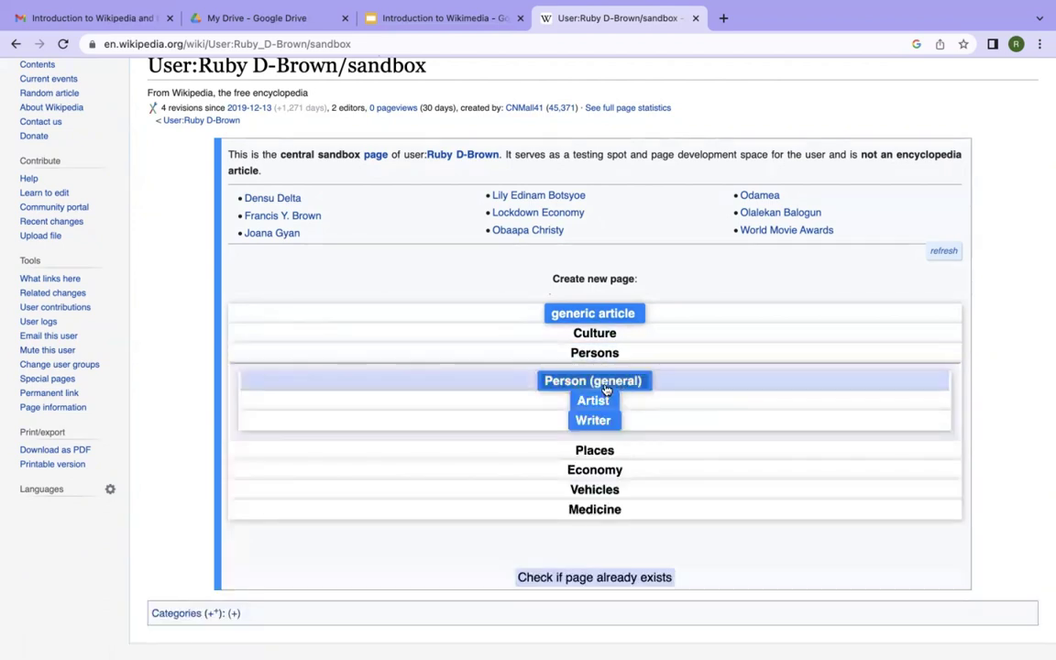
{"action": "left_click", "coordinate": [605, 390]}
{"action": "left_click", "coordinate": [545, 411]}
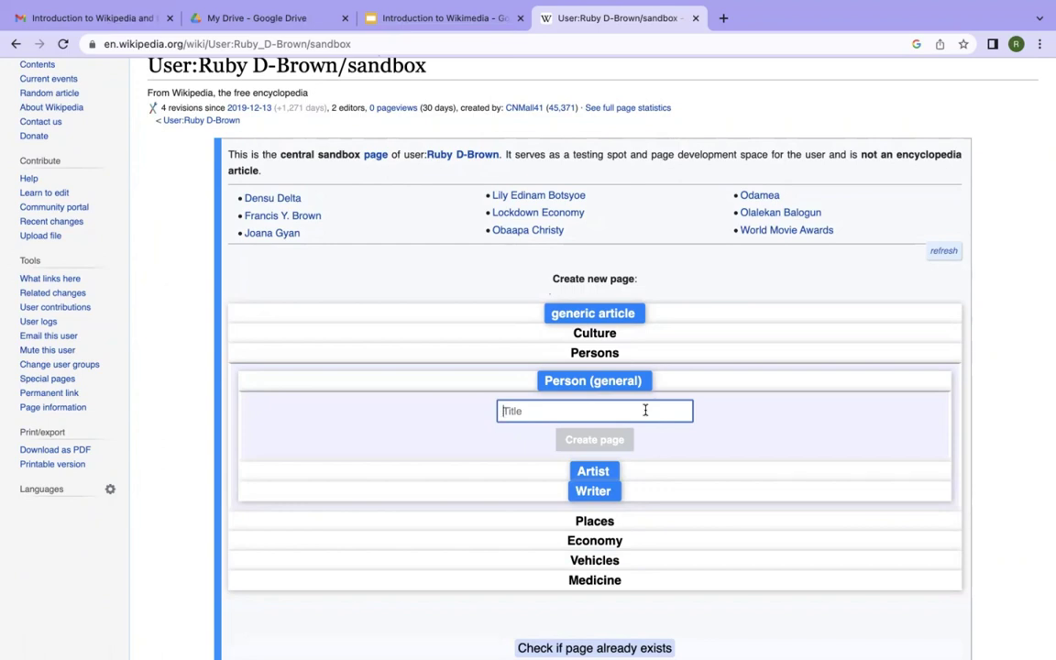
{"action": "type", "text": "John Max"}
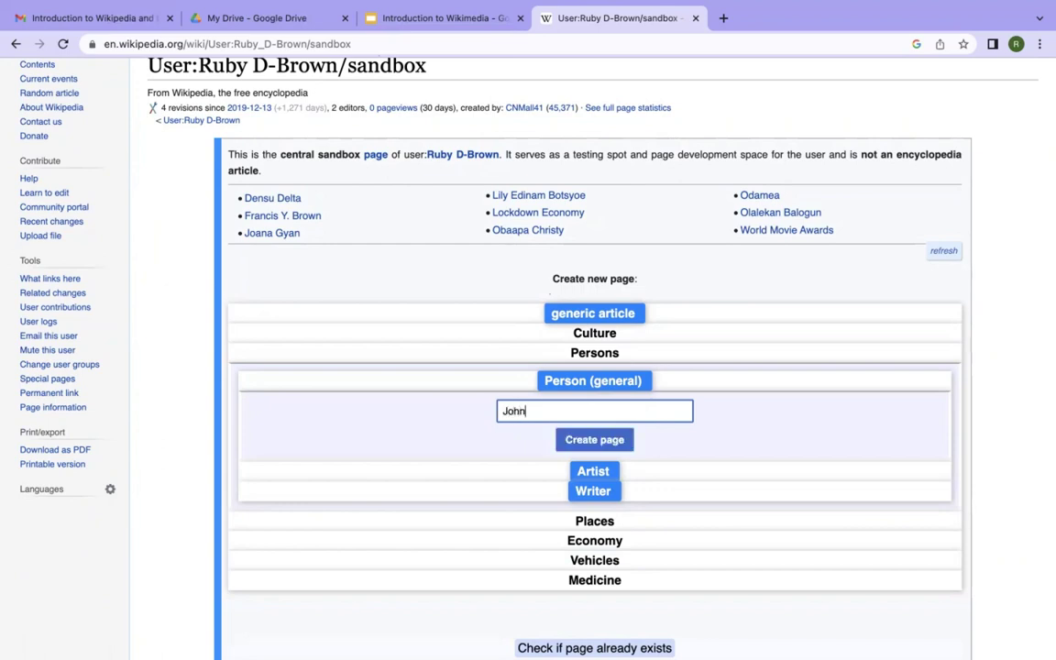
{"action": "left_click", "coordinate": [598, 441]}
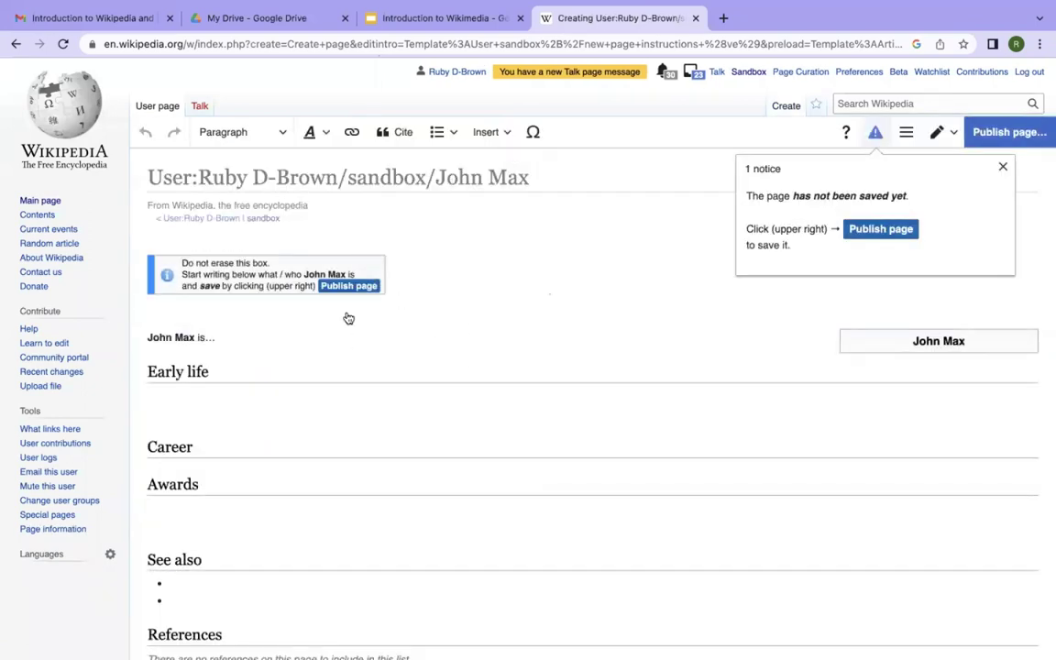
Complete the lead sentence with "a popular footballer" plus filler text, and enter filler text under Early life
{"action": "scroll", "coordinate": [248, 377], "scroll_direction": "down", "scroll_amount": 5}
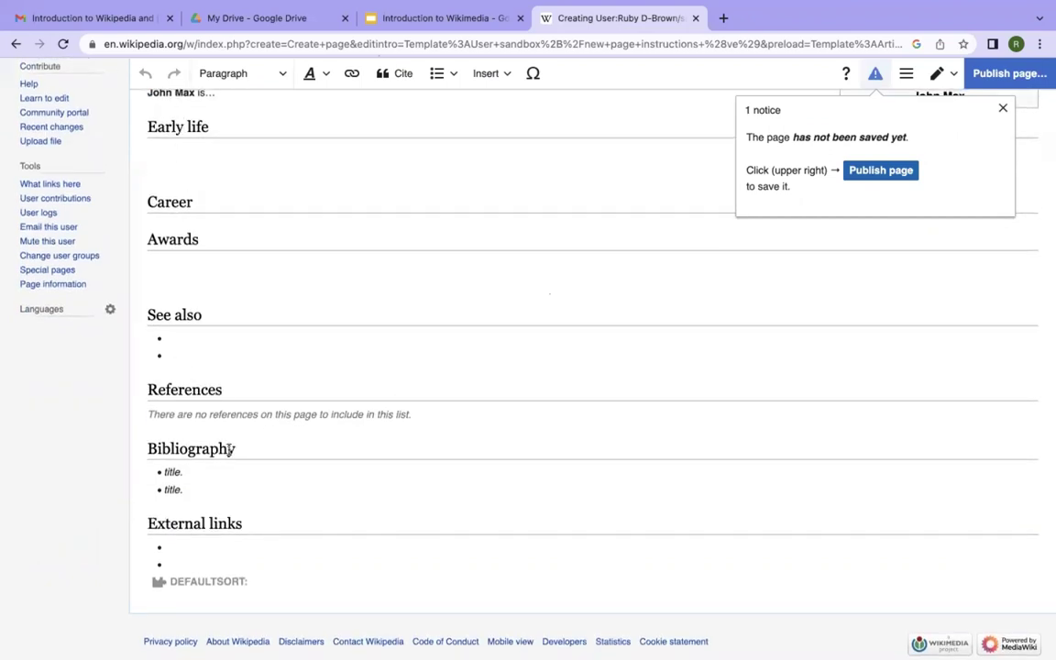
{"action": "scroll", "coordinate": [205, 137], "scroll_direction": "up", "scroll_amount": 1}
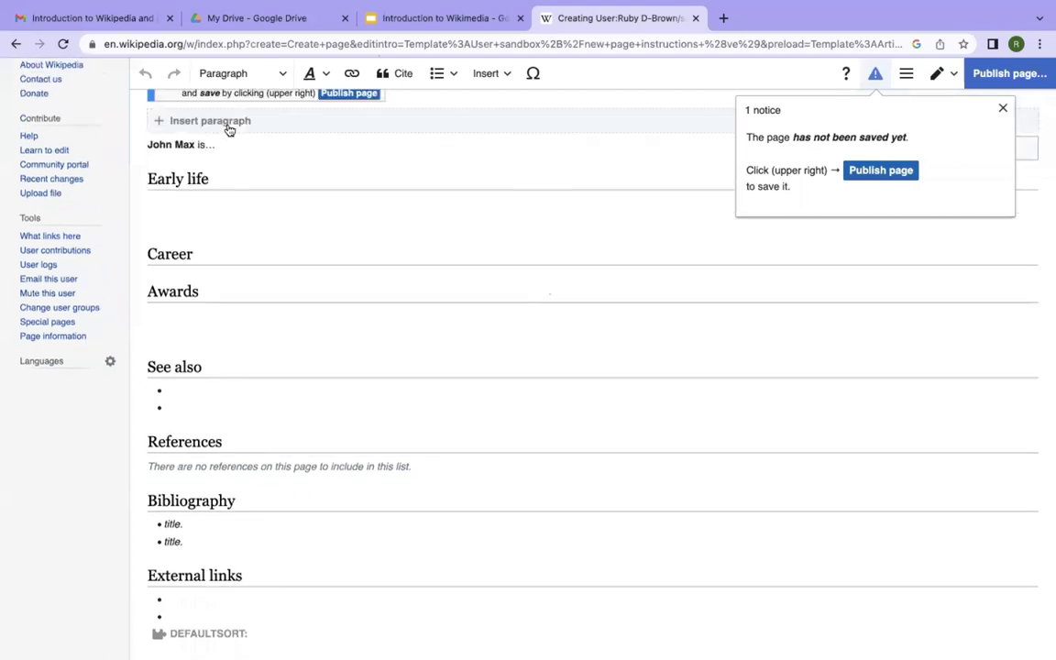
{"action": "scroll", "coordinate": [297, 107], "scroll_direction": "up", "scroll_amount": 2}
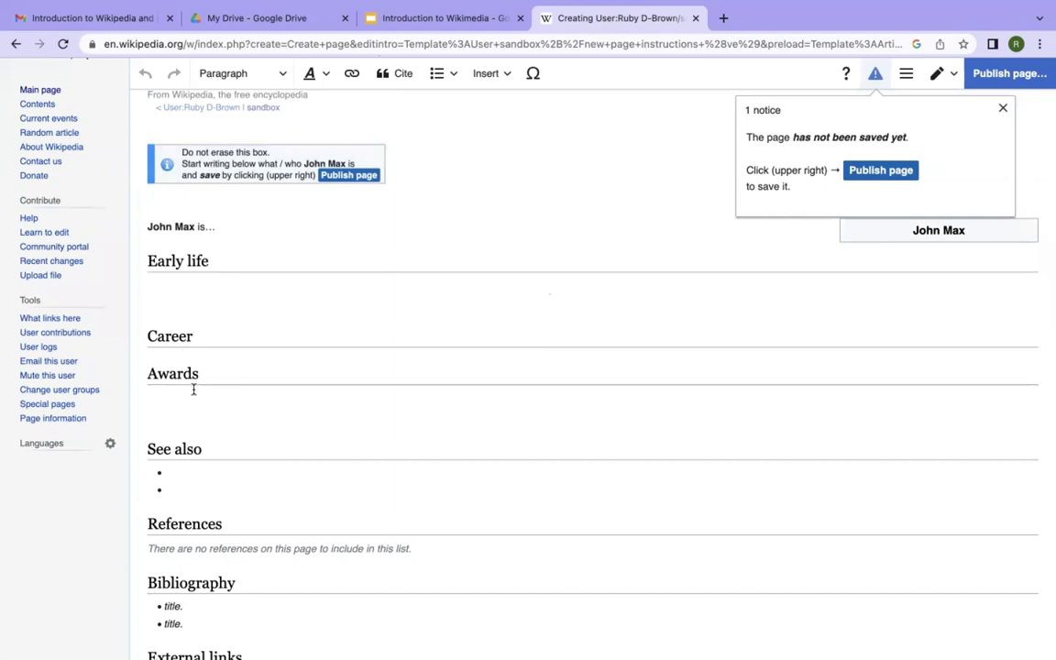
{"action": "scroll", "coordinate": [189, 523], "scroll_direction": "up", "scroll_amount": 2}
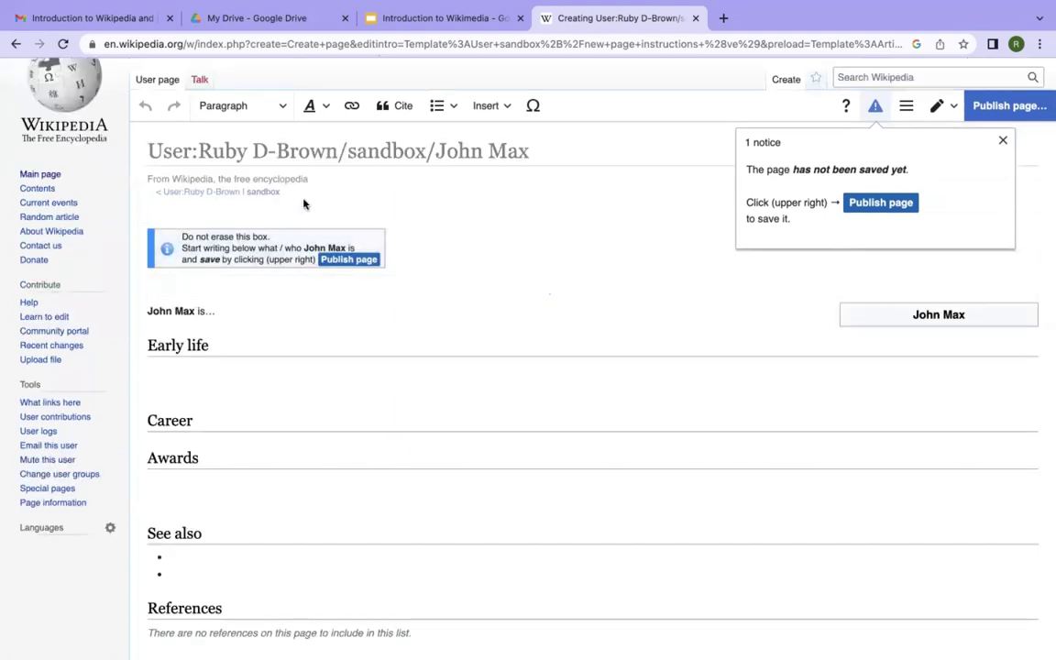
{"action": "left_click", "coordinate": [257, 314]}
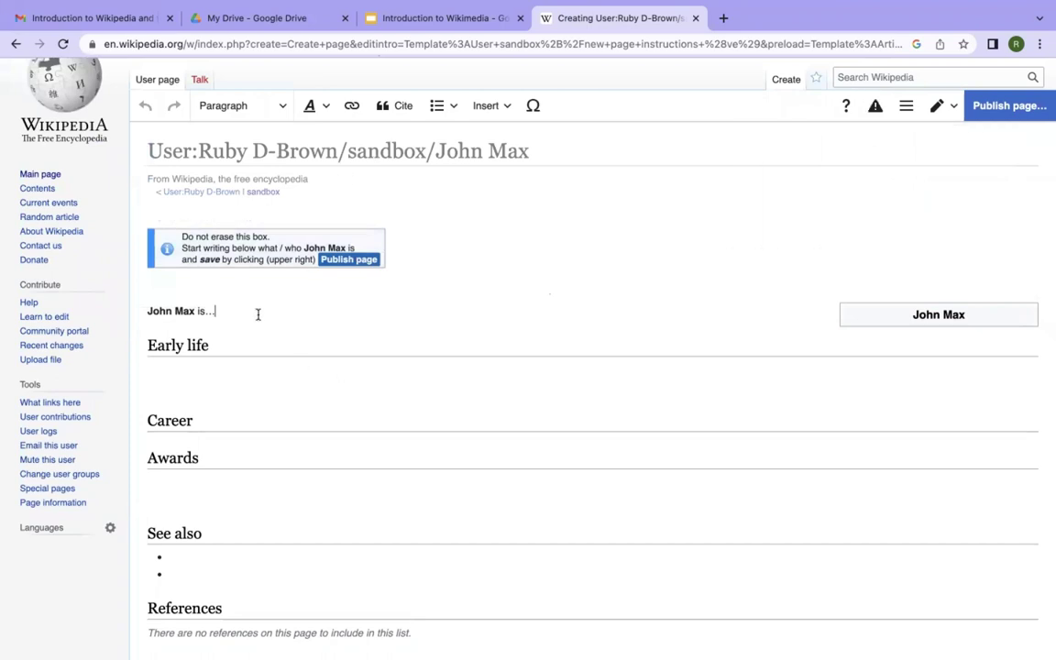
{"action": "key", "text": "BackSpace"}
{"action": "key", "text": "BackSpace"}
{"action": "key", "text": "BackSpace"}
{"action": "key", "text": "BackSpace"}
{"action": "key", "text": "BackSpace"}
{"action": "type", "text": "("}
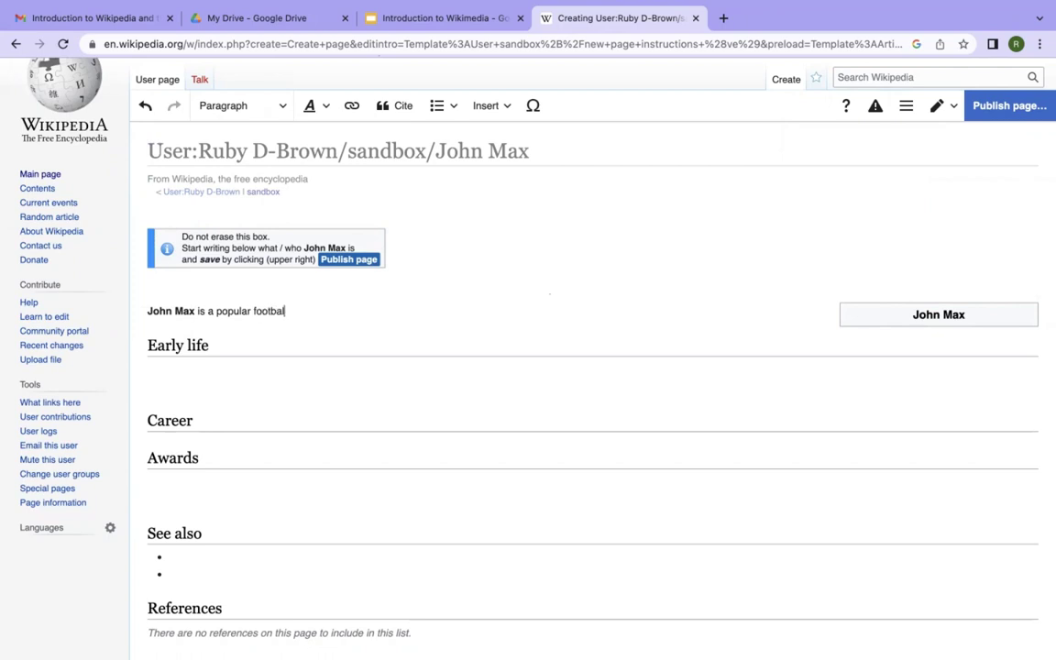
{"action": "type", "text": "jnalkanmvlaknvbzskfbv"}
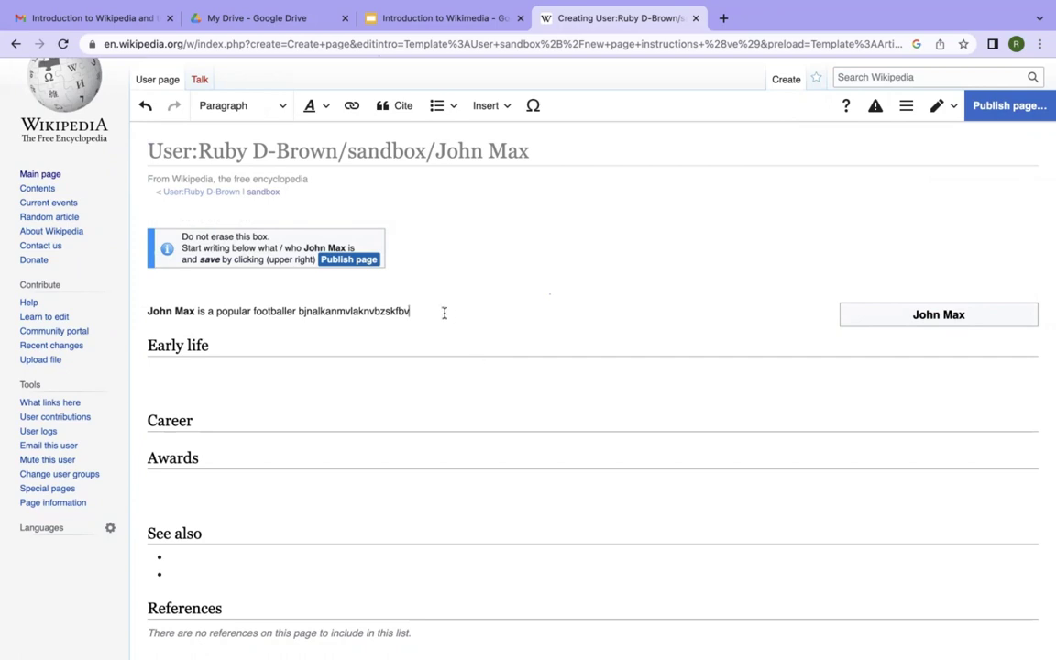
{"action": "type", "text": "asnbv"}
{"action": "left_click", "coordinate": [145, 382]}
{"action": "type", "text": "basdvhbashlvas"}
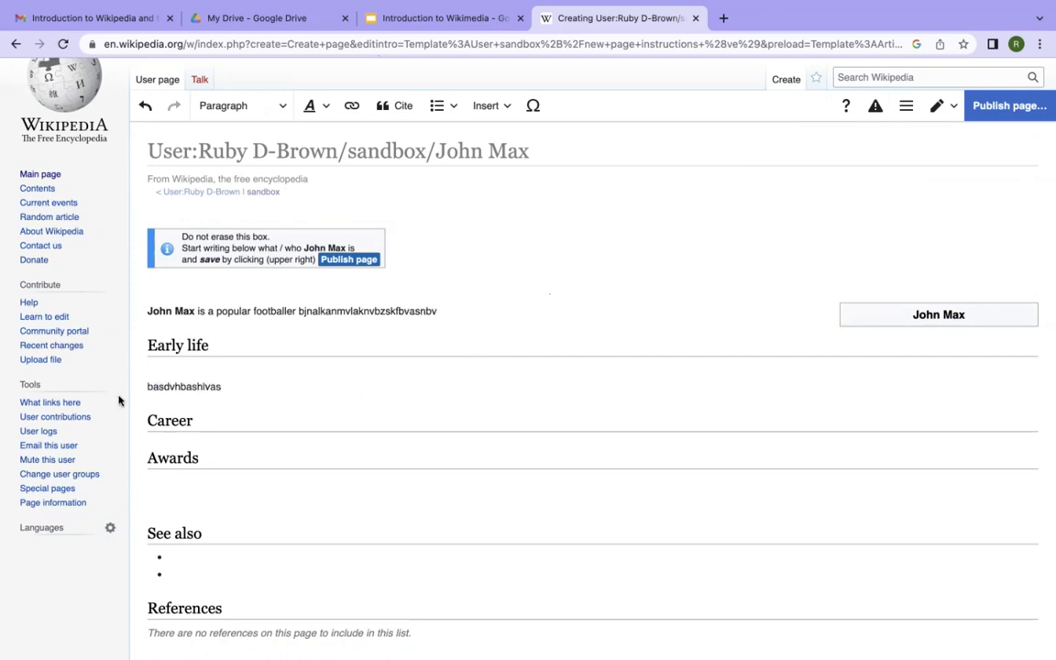
Add the line "Schools attended" between the Career and Awards sections and format it as a Heading
{"action": "left_click", "coordinate": [153, 449]}
{"action": "key", "text": "Return"}
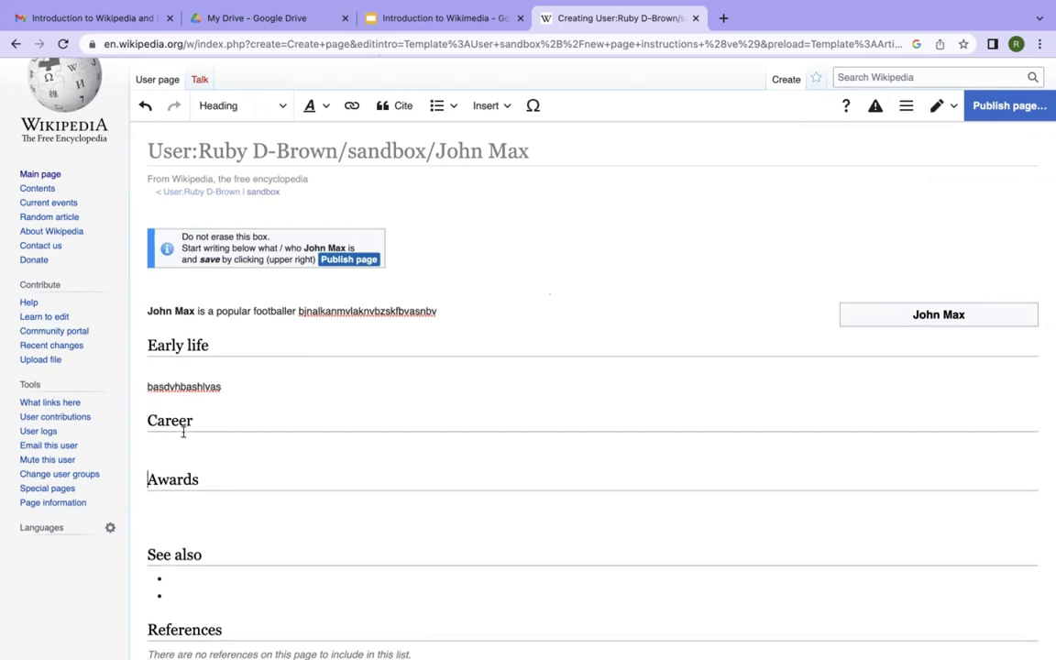
{"action": "left_click", "coordinate": [158, 444]}
{"action": "key", "text": "Return"}
{"action": "key", "text": "Return"}
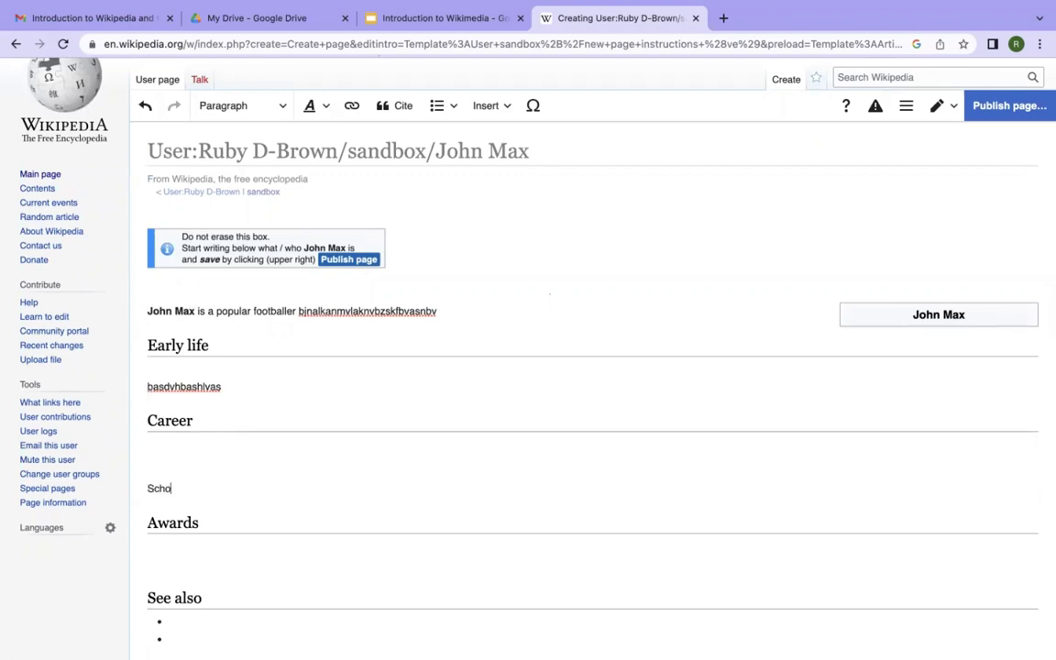
{"action": "type", "text": "attended"}
{"action": "key", "text": "Return"}
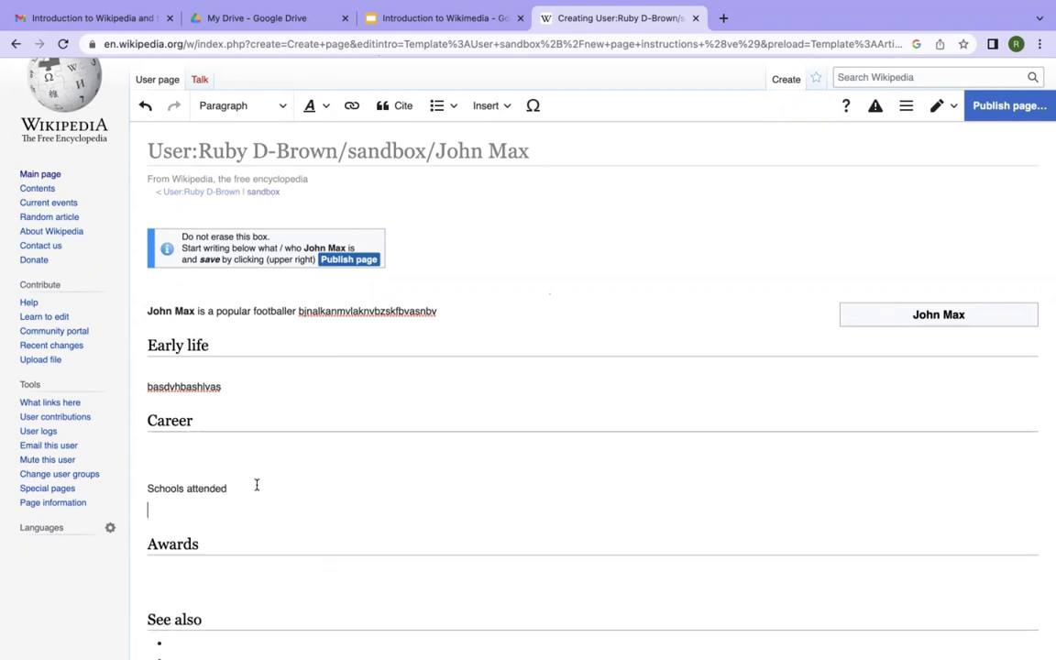
{"action": "triple_click", "coordinate": [137, 488]}
{"action": "left_click", "coordinate": [268, 107]}
{"action": "left_click", "coordinate": [256, 176]}
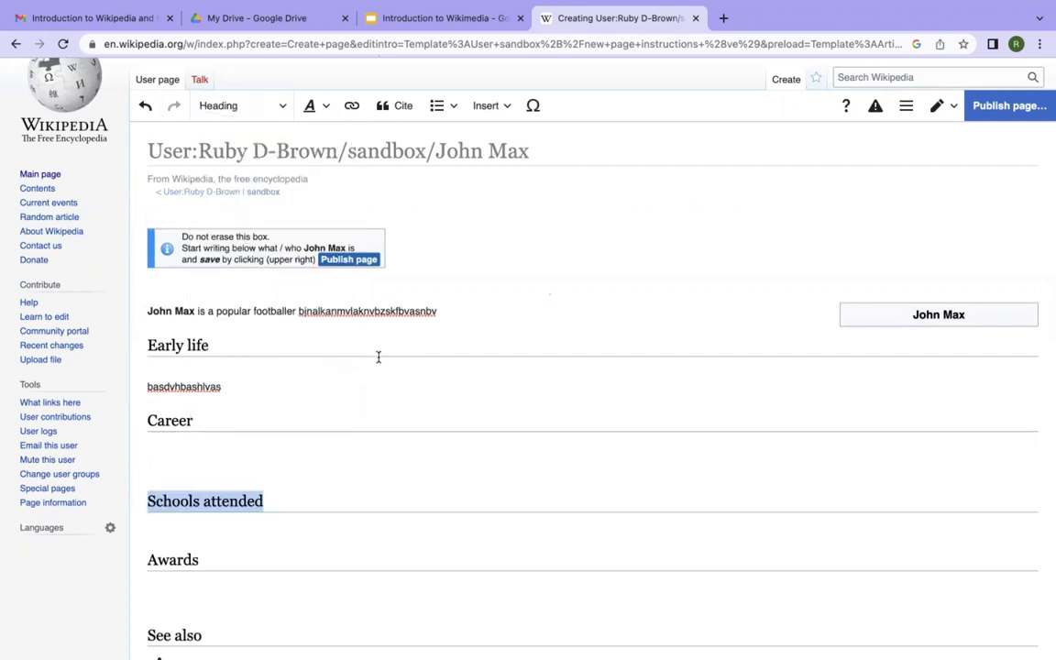
Add blank lines below the Schools attended heading, above Awards
{"action": "scroll", "coordinate": [377, 358], "scroll_direction": "down", "scroll_amount": 2}
{"action": "left_click", "coordinate": [275, 377]}
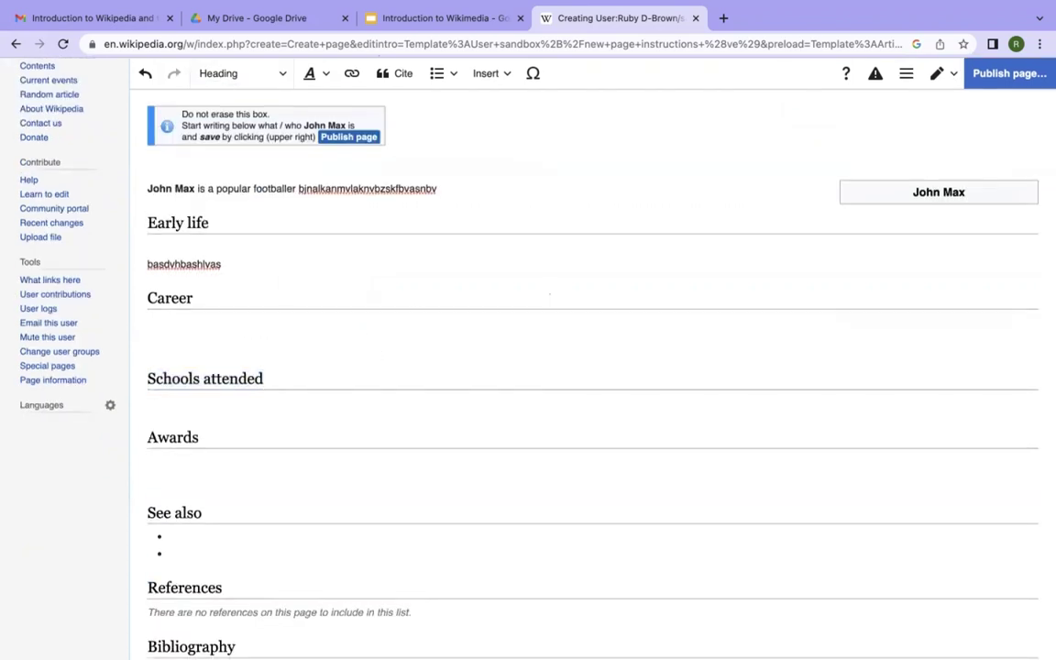
{"action": "key", "text": "Return"}
{"action": "left_click", "coordinate": [186, 455]}
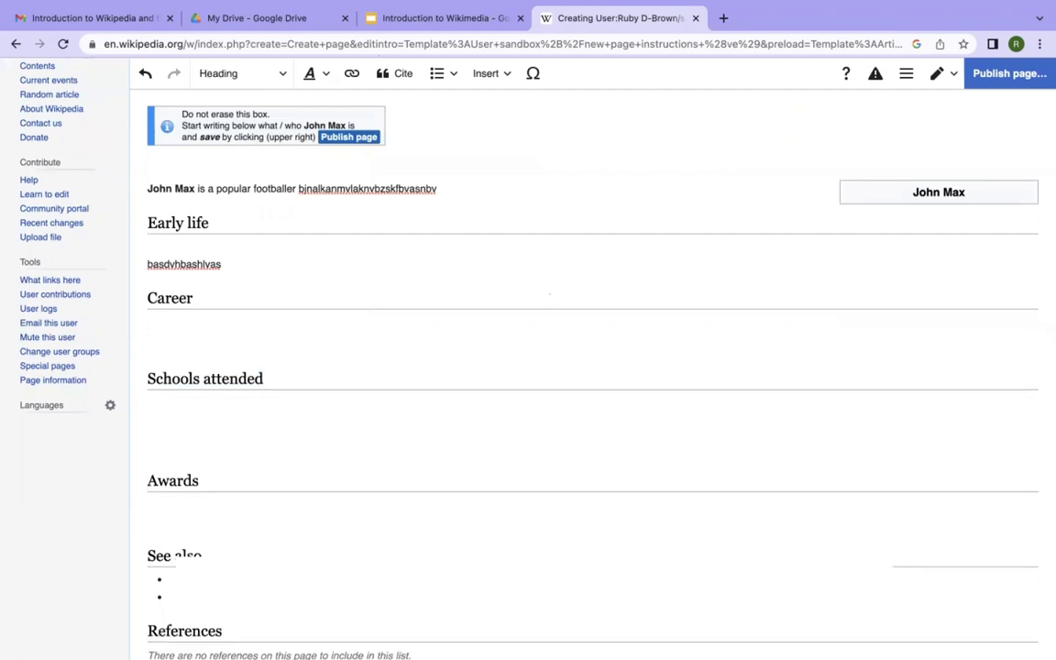
Remove the surplus blank lines between Schools attended and Awards, and look over the remaining sections of the draft
{"action": "key", "text": "BackSpace"}
{"action": "left_click", "coordinate": [153, 377]}
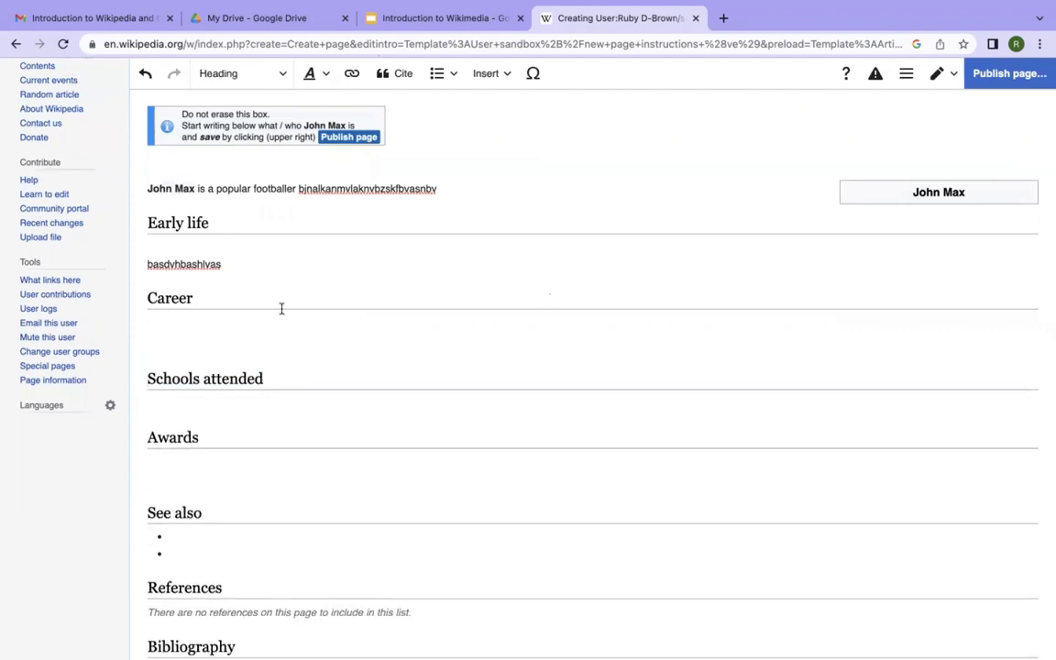
{"action": "scroll", "coordinate": [276, 384], "scroll_direction": "down", "scroll_amount": 3}
{"action": "scroll", "coordinate": [276, 384], "scroll_direction": "up", "scroll_amount": 5}
{"action": "scroll", "coordinate": [276, 384], "scroll_direction": "down", "scroll_amount": 5}
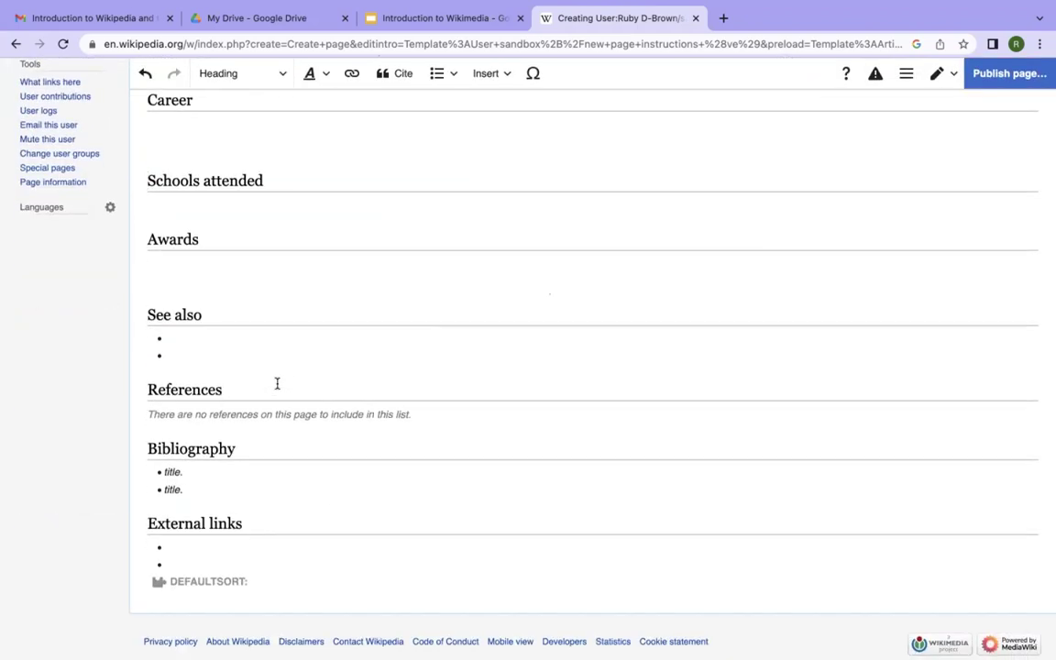
{"action": "scroll", "coordinate": [605, 156], "scroll_direction": "up", "scroll_amount": 1}
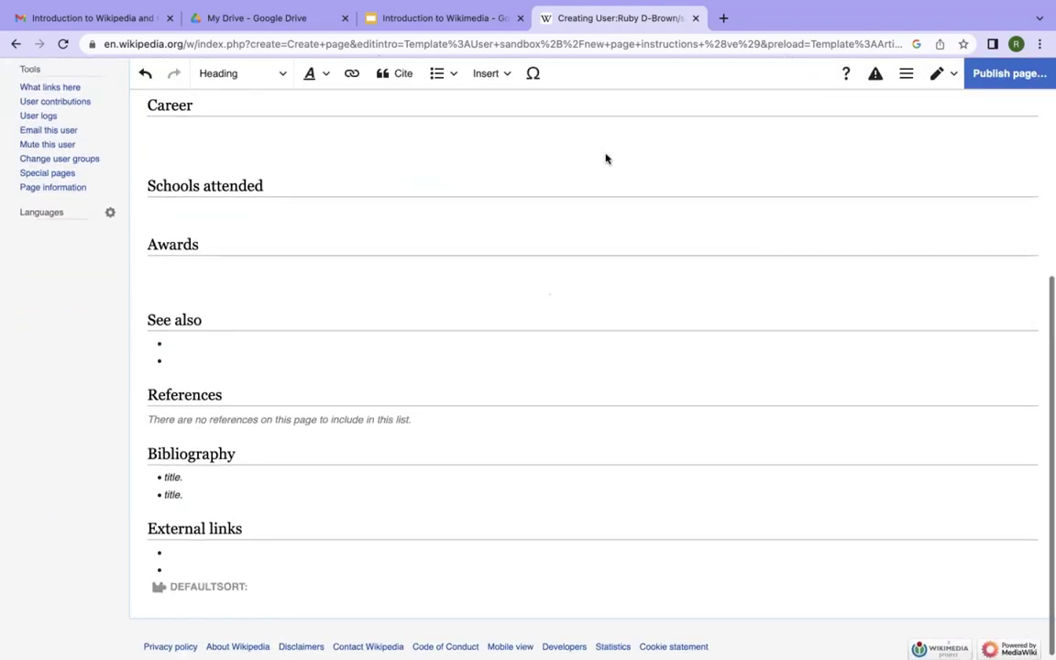
{"action": "scroll", "coordinate": [401, 582], "scroll_direction": "up", "scroll_amount": 10}
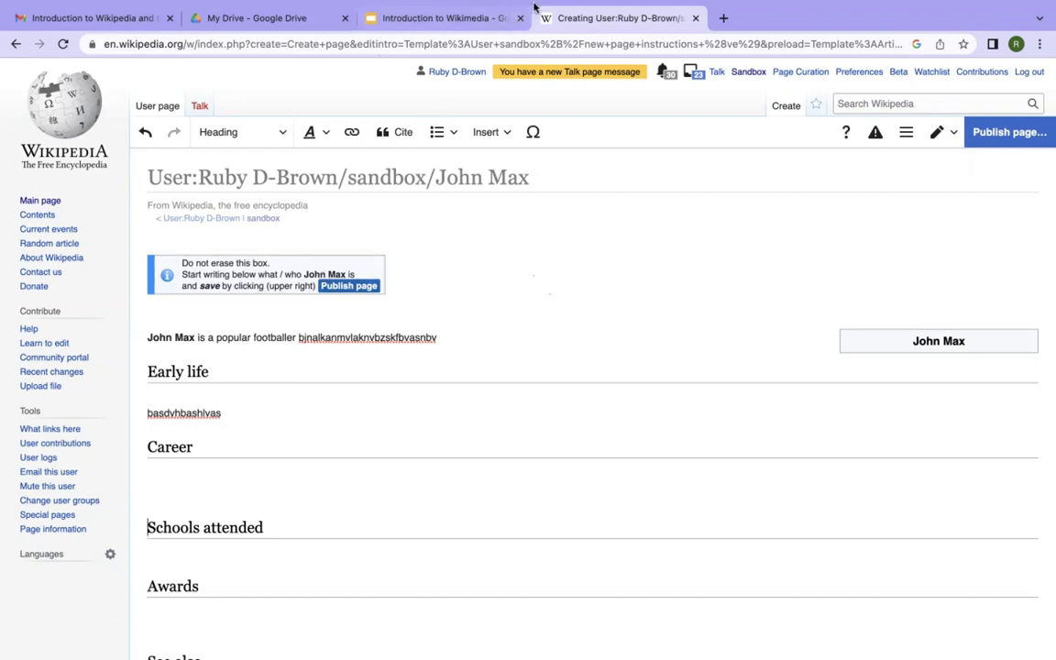
{"action": "mouse_move", "coordinate": [533, 7]}
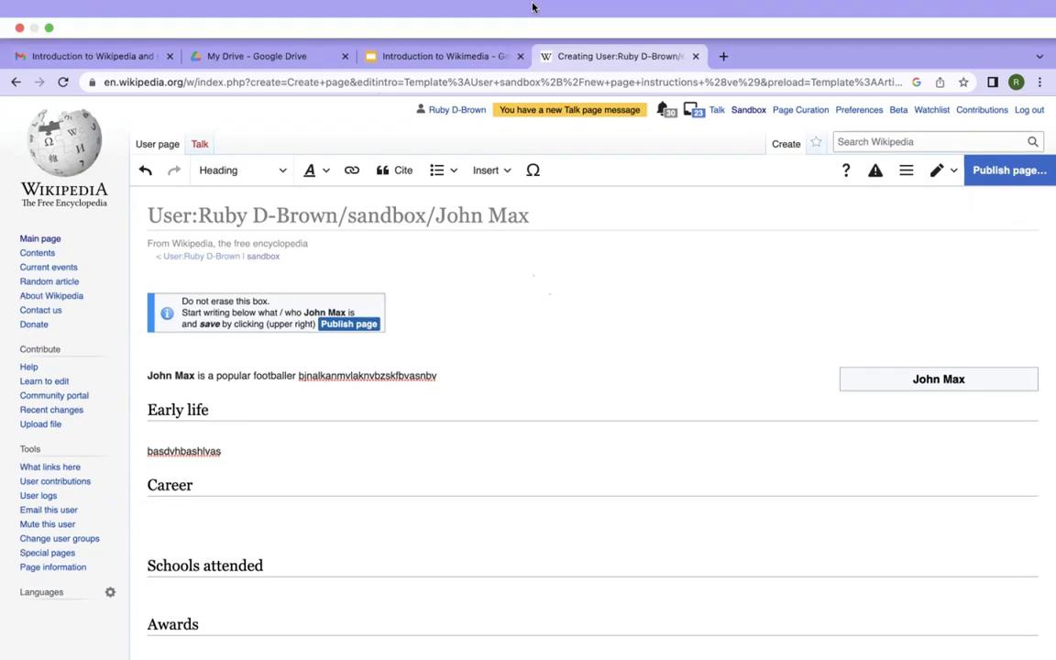
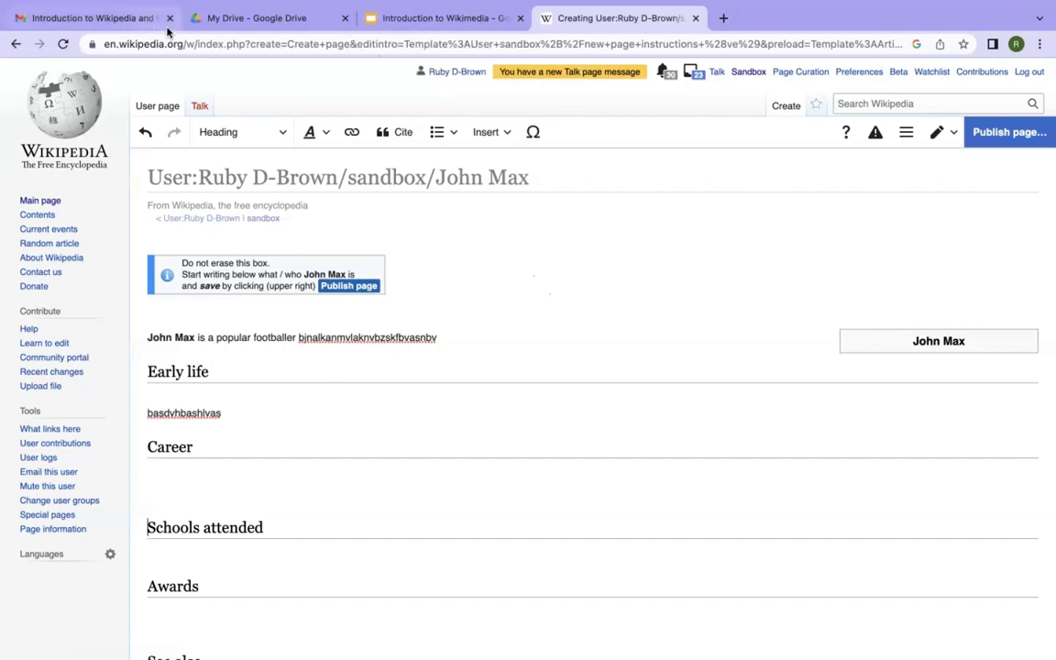
Search Google for toolforge in a new browser tab and open the Wikimedia Toolforge site at admin.toolforge.org
{"action": "left_click", "coordinate": [723, 18]}
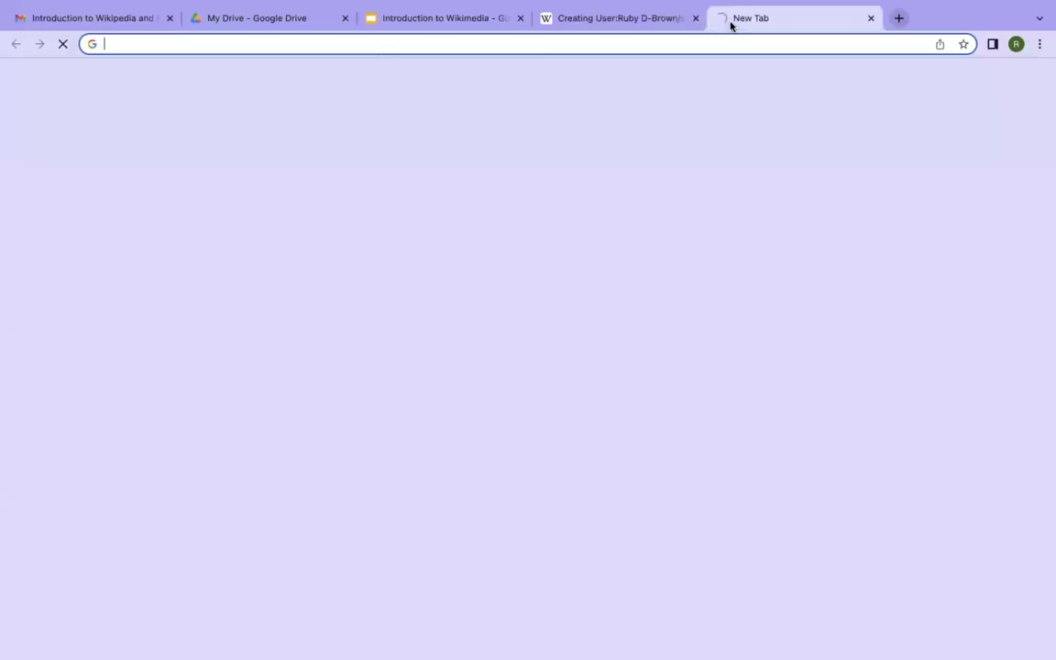
{"action": "type", "text": "t"}
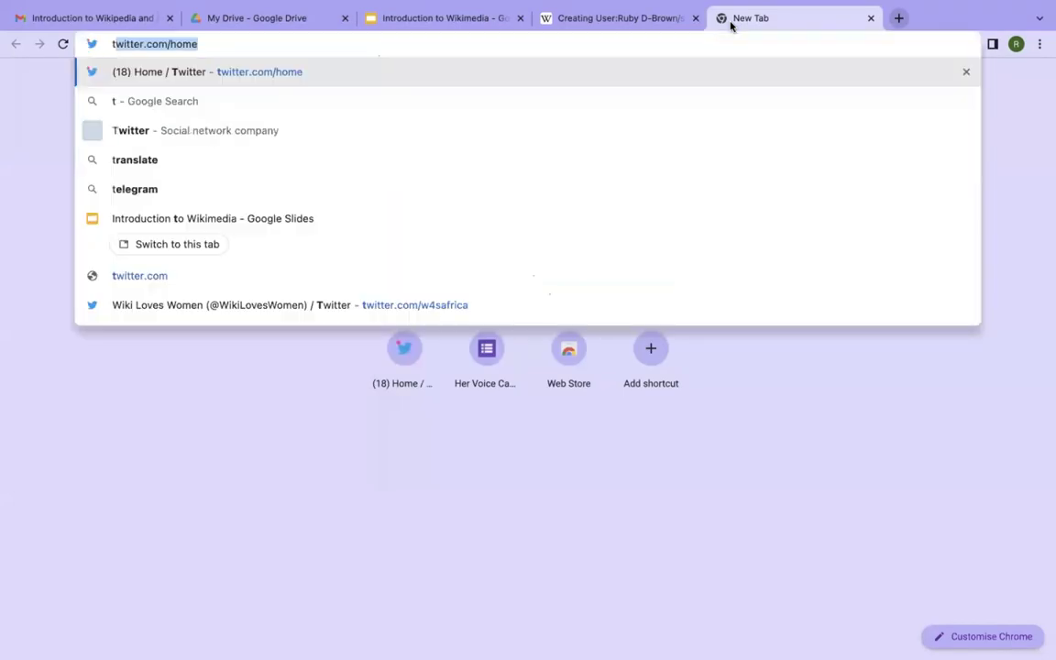
{"action": "type", "text": "oolforge"}
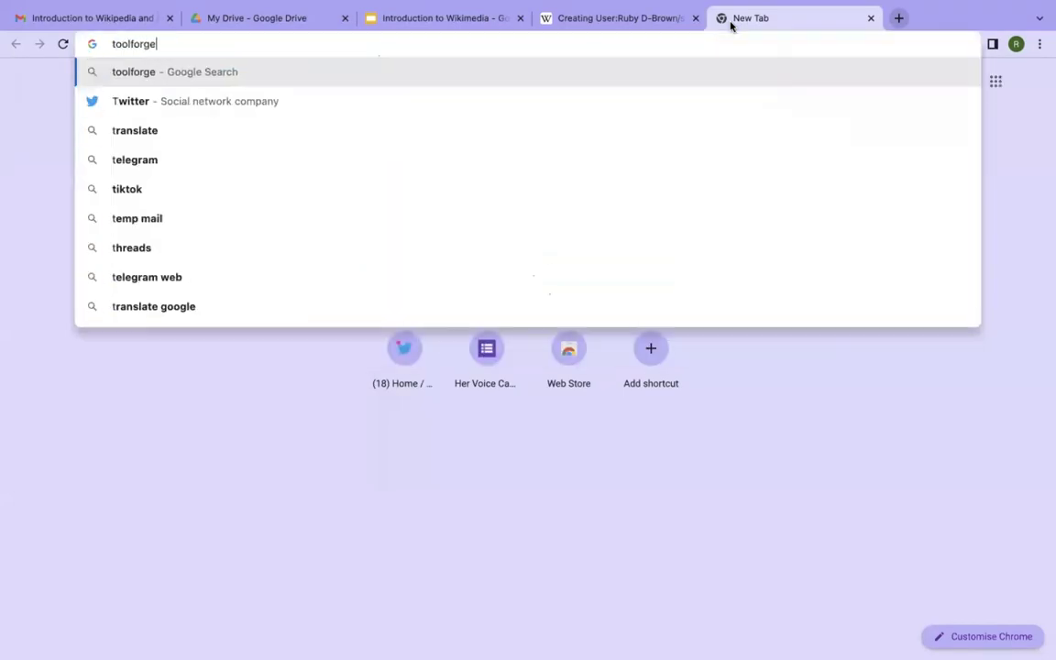
{"action": "key", "text": "Return"}
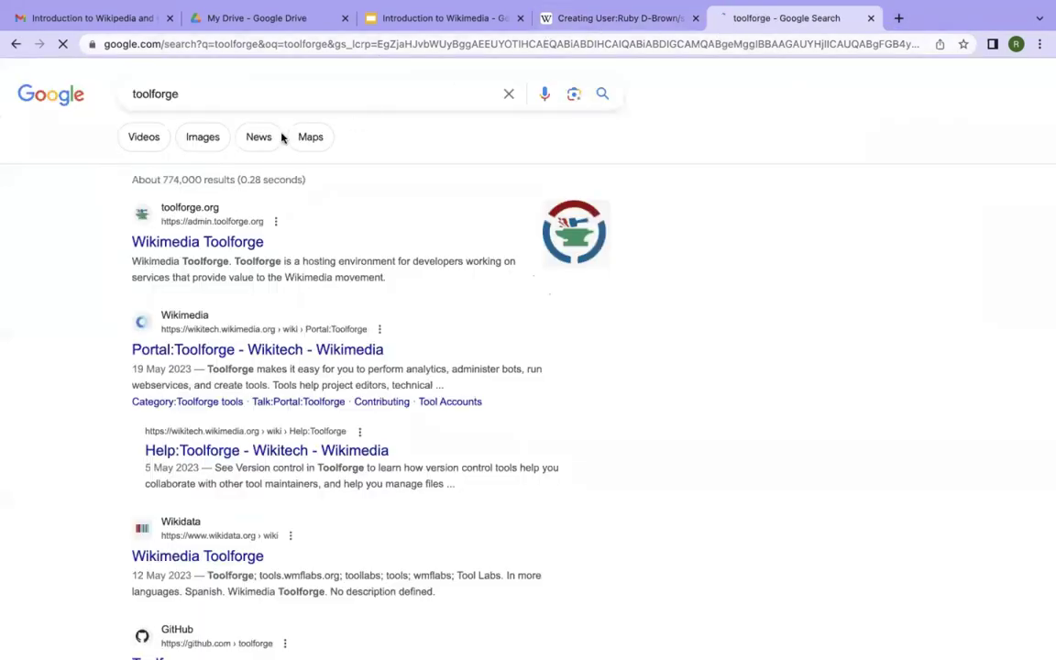
{"action": "left_click", "coordinate": [307, 139]}
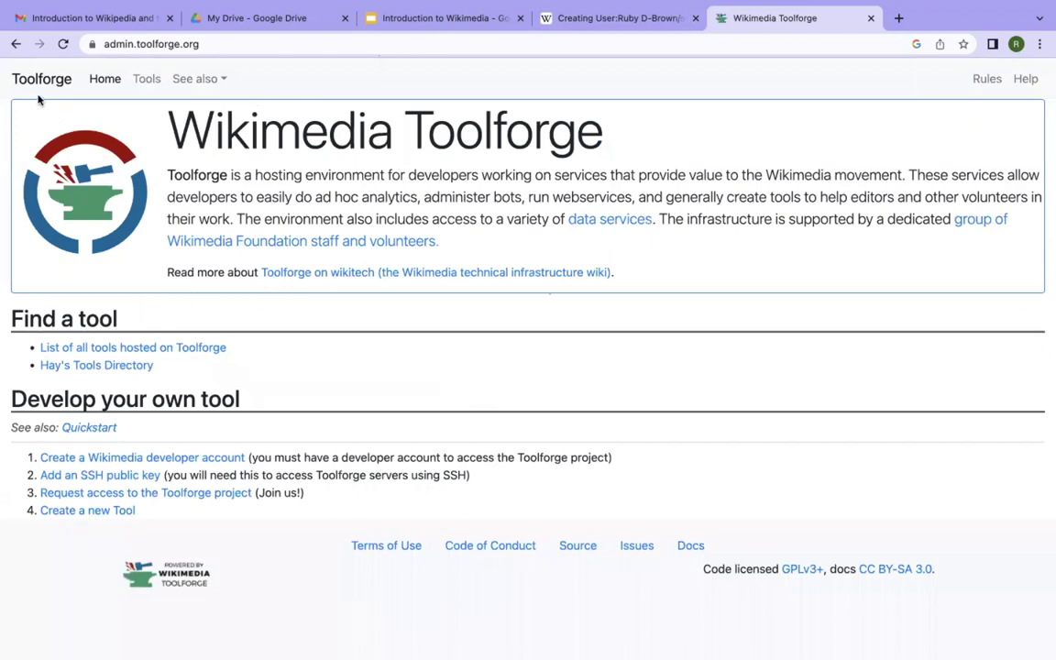
Return to the search results and view the Wikidata item for Wikimedia Toolforge
{"action": "left_click", "coordinate": [15, 45]}
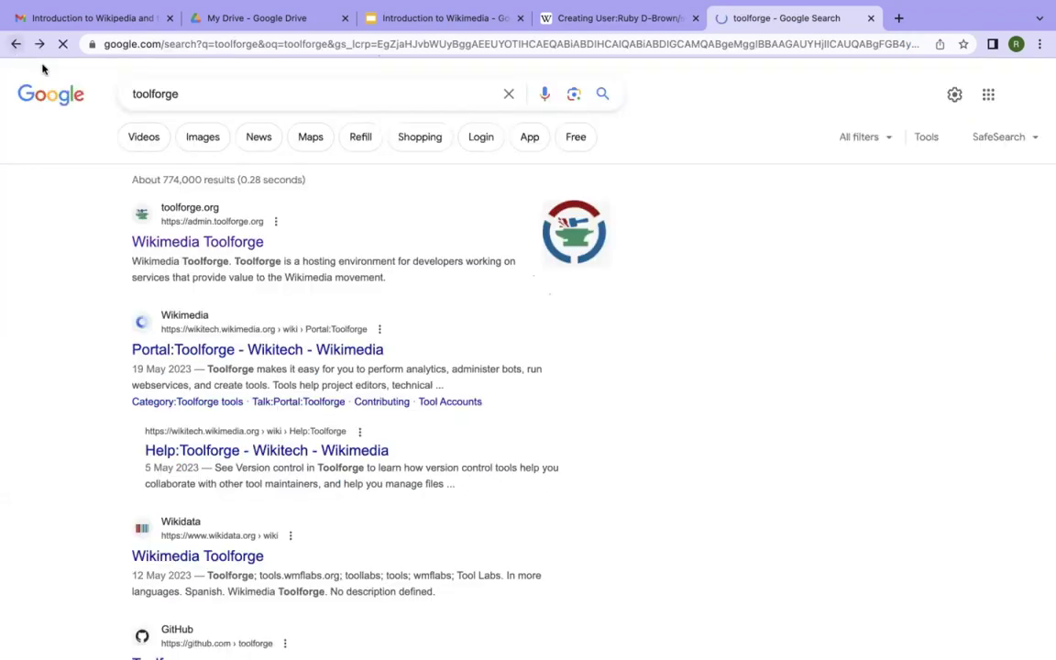
{"action": "scroll", "coordinate": [265, 304], "scroll_direction": "down", "scroll_amount": 2}
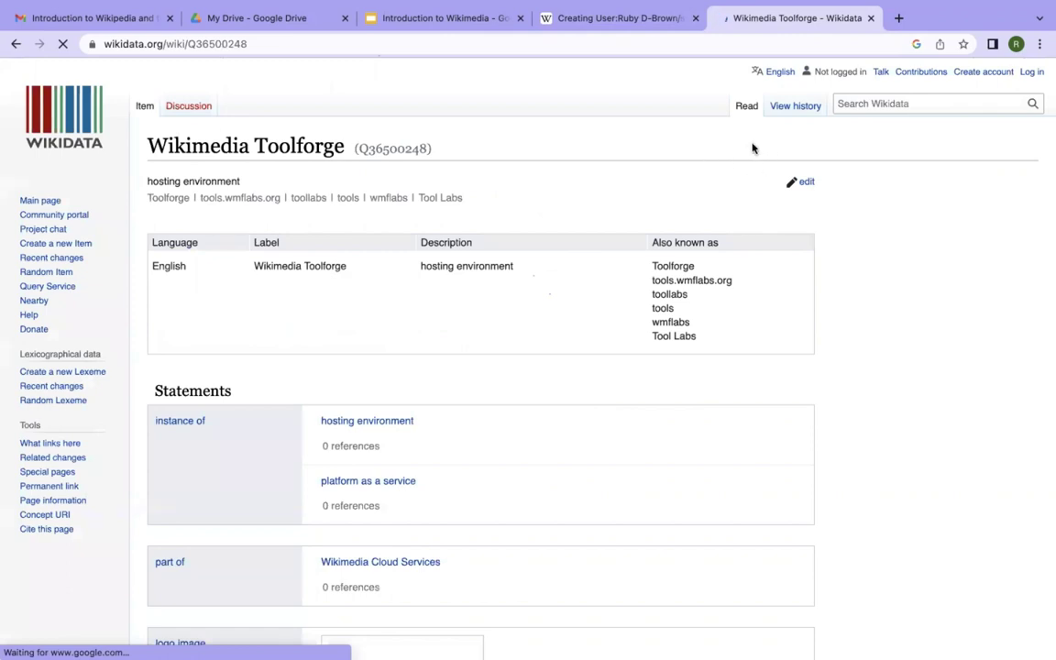
{"action": "scroll", "coordinate": [455, 171], "scroll_direction": "down", "scroll_amount": 3}
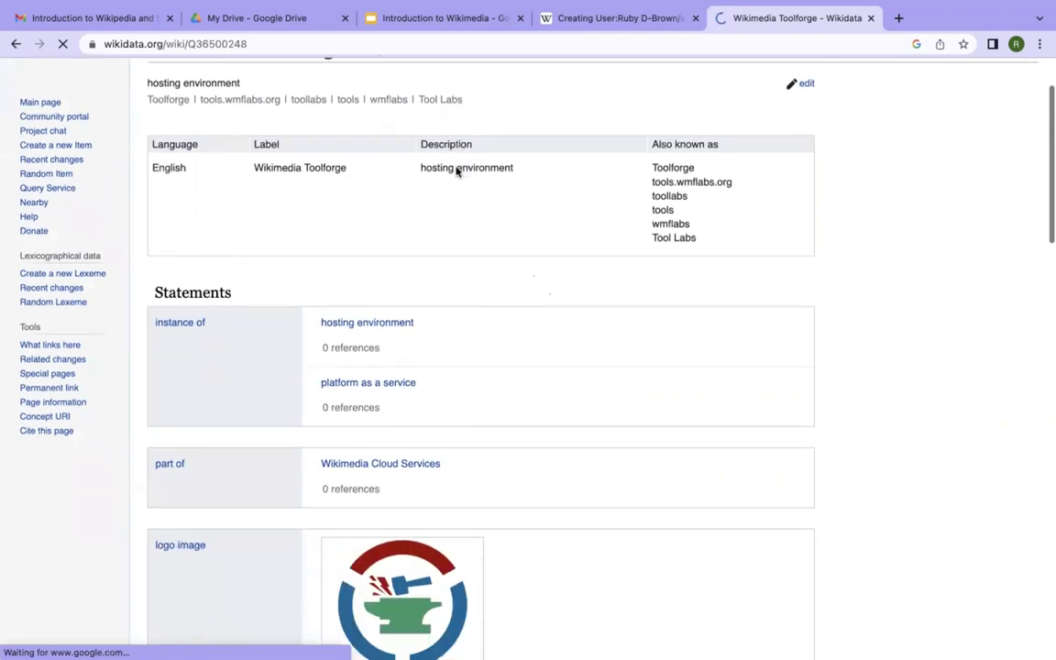
{"action": "scroll", "coordinate": [404, 155], "scroll_direction": "up", "scroll_amount": 3}
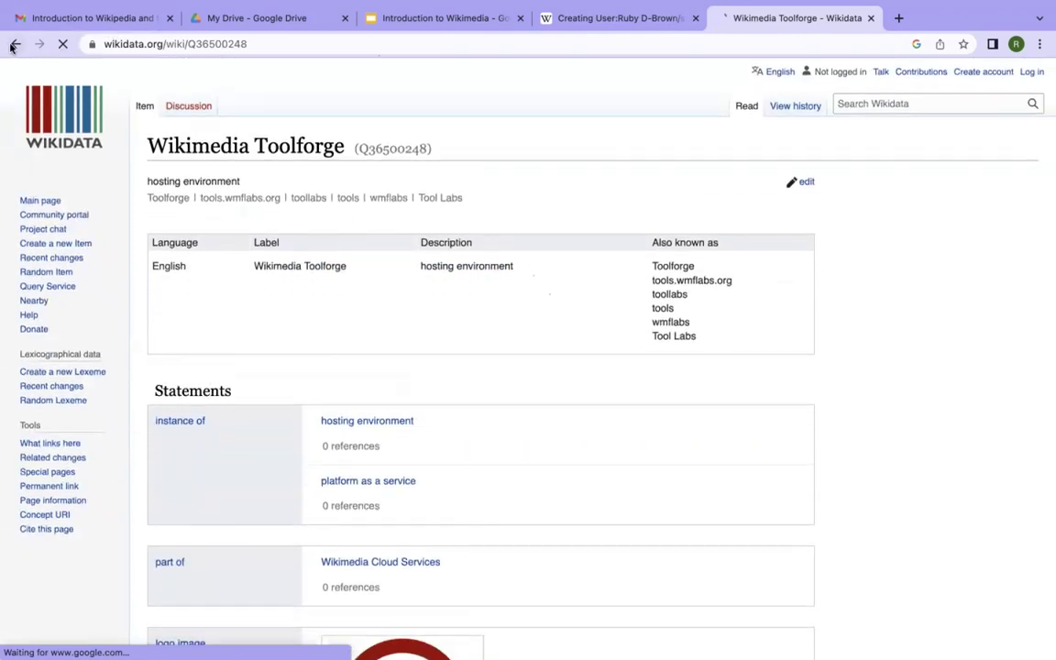
Reopen the toolforge.org site from the search results, then return to the results list
{"action": "left_click", "coordinate": [14, 45]}
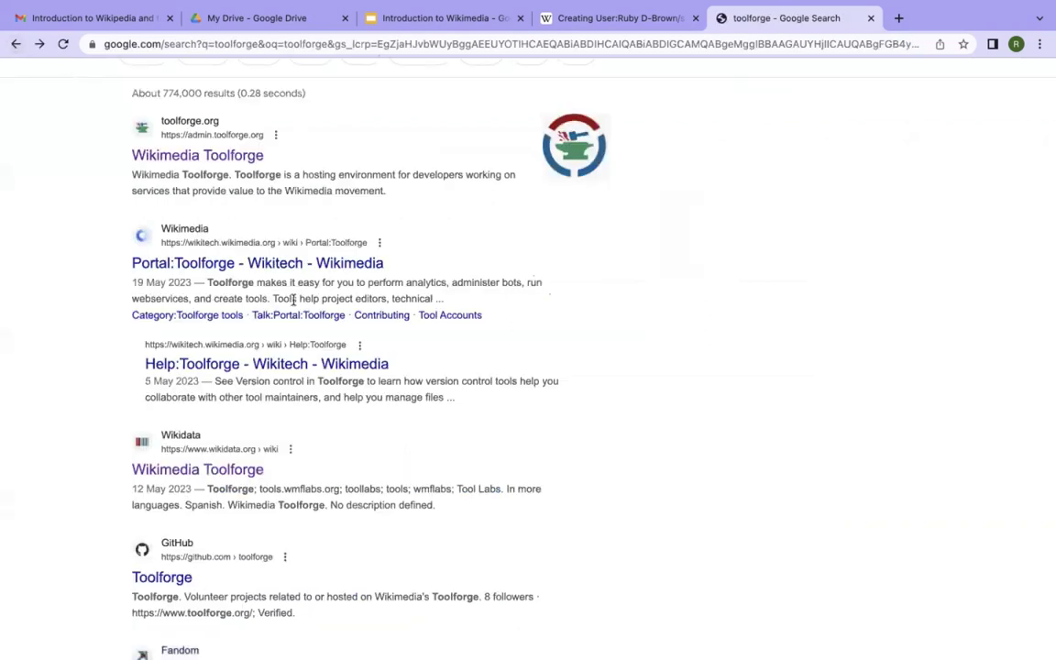
{"action": "left_click", "coordinate": [207, 157]}
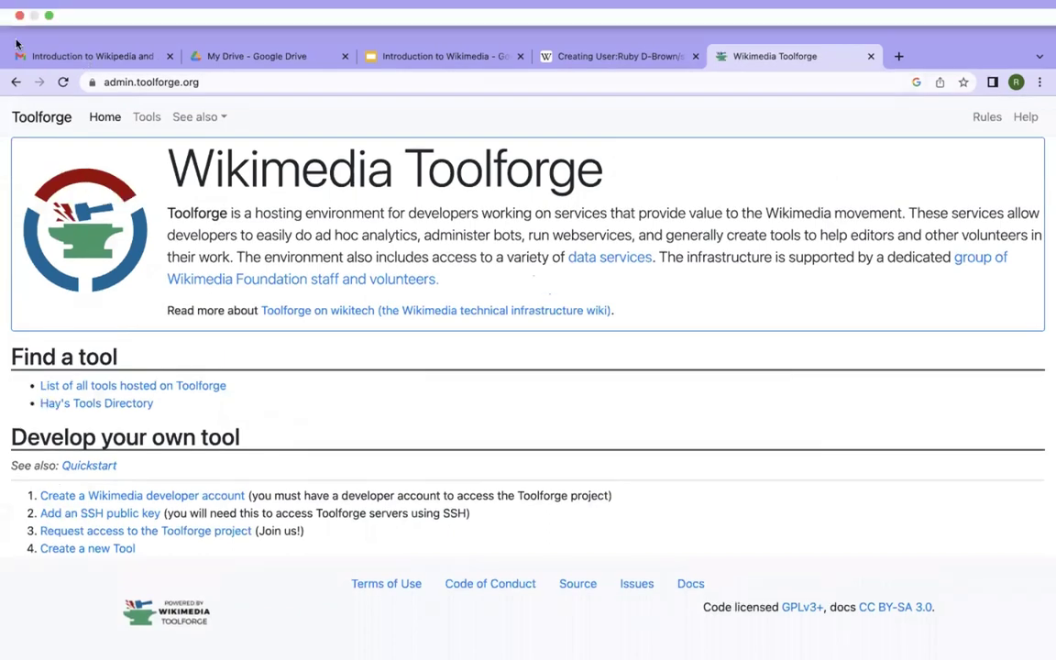
{"action": "left_click", "coordinate": [15, 77]}
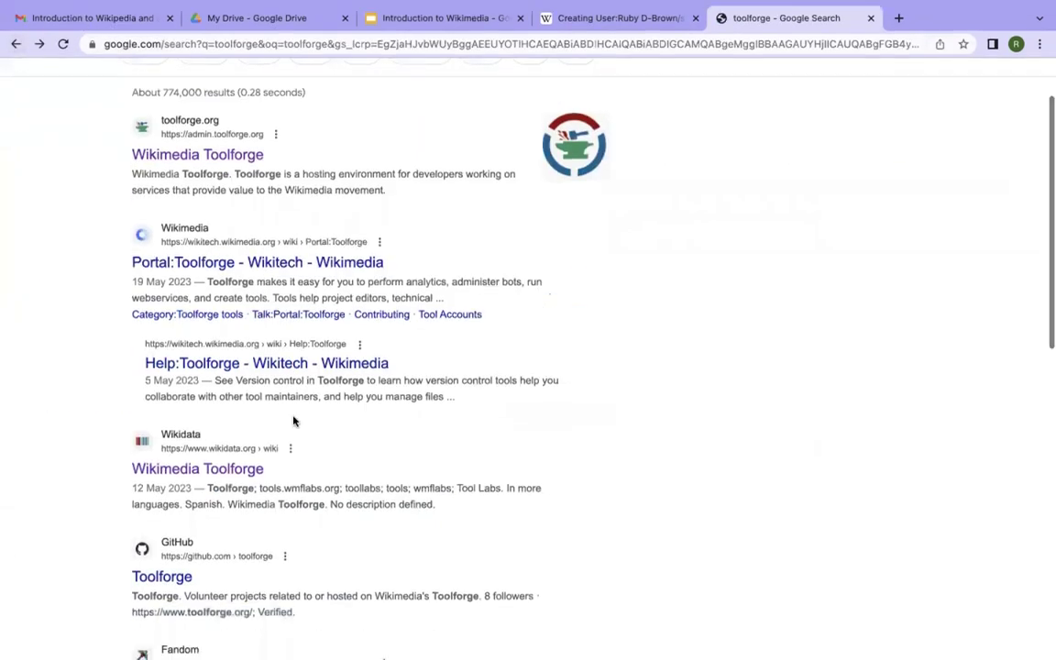
Look through the whole list of toolforge search results, down to the related searches
{"action": "scroll", "coordinate": [292, 424], "scroll_direction": "down", "scroll_amount": 5}
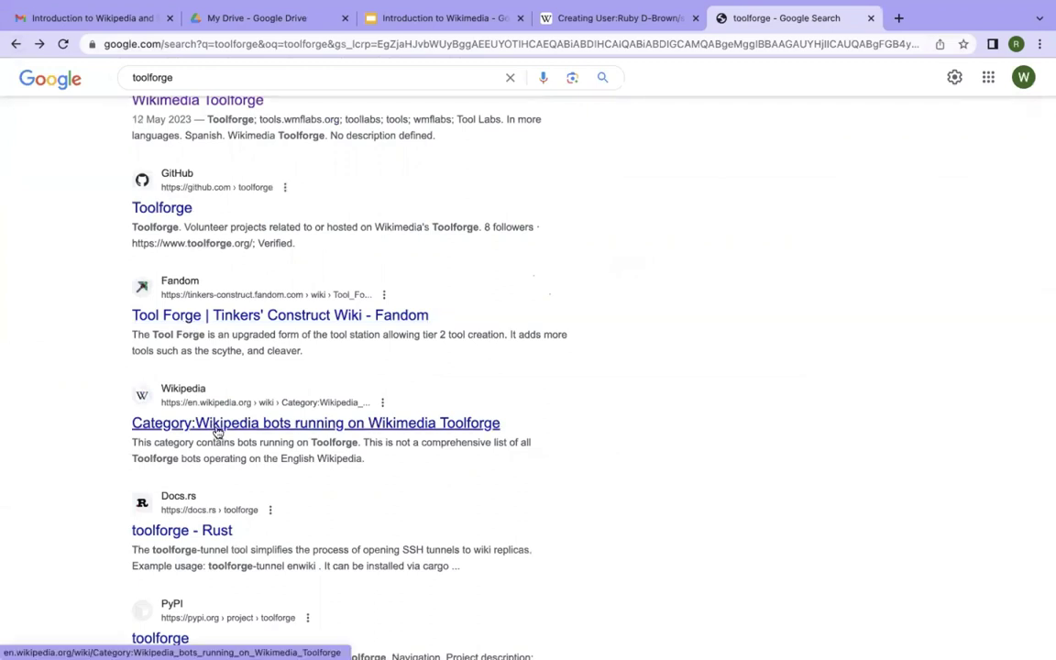
{"action": "scroll", "coordinate": [236, 462], "scroll_direction": "down", "scroll_amount": 3}
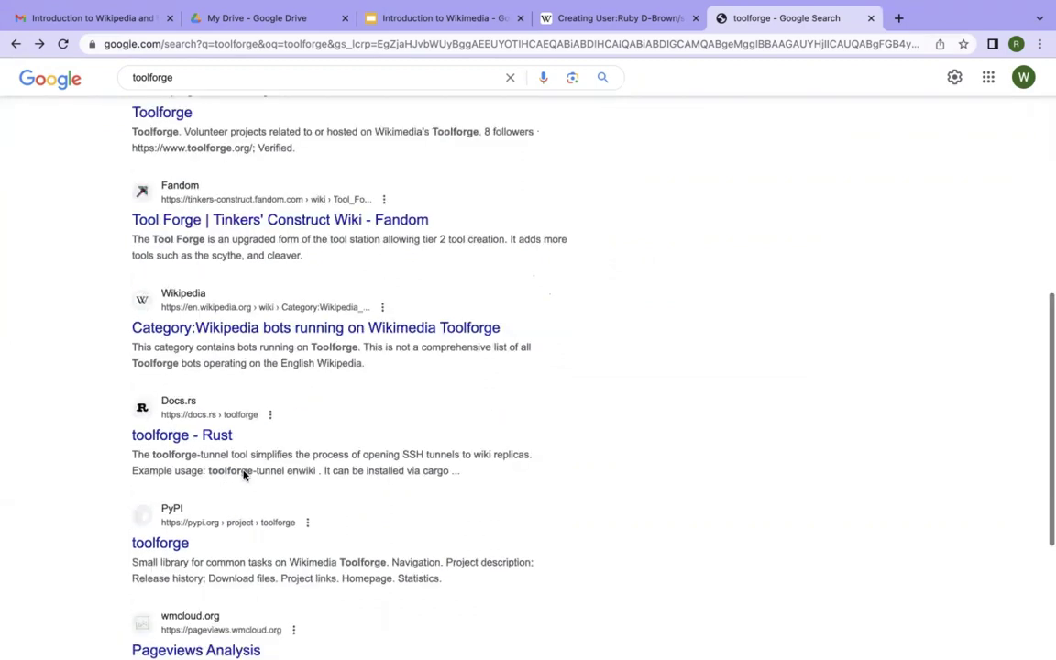
{"action": "scroll", "coordinate": [240, 482], "scroll_direction": "down", "scroll_amount": 2}
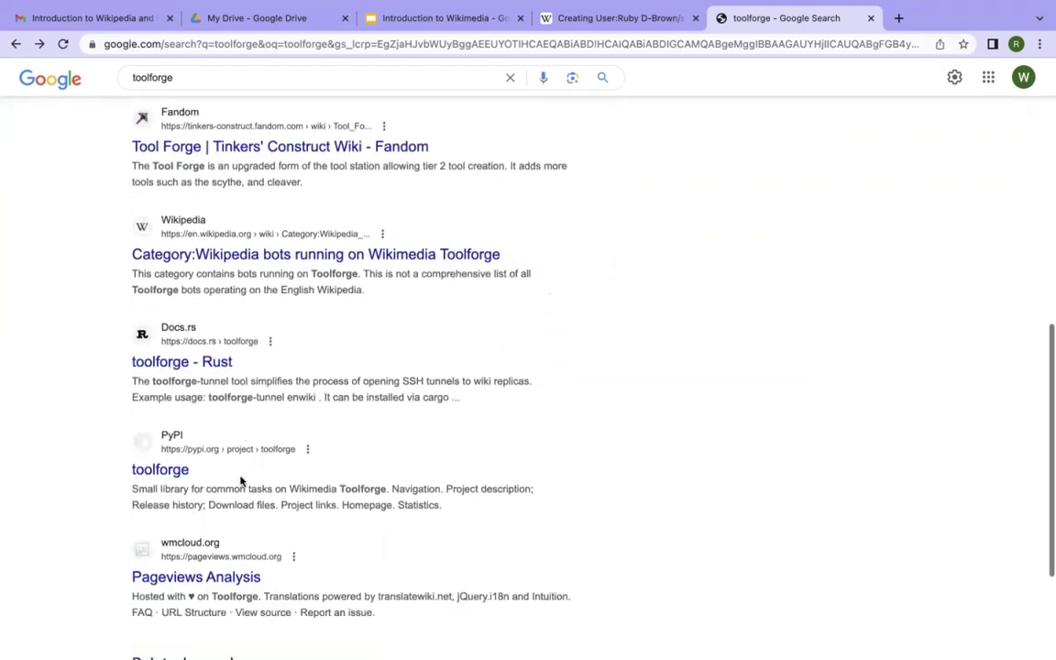
{"action": "scroll", "coordinate": [240, 480], "scroll_direction": "down", "scroll_amount": 4}
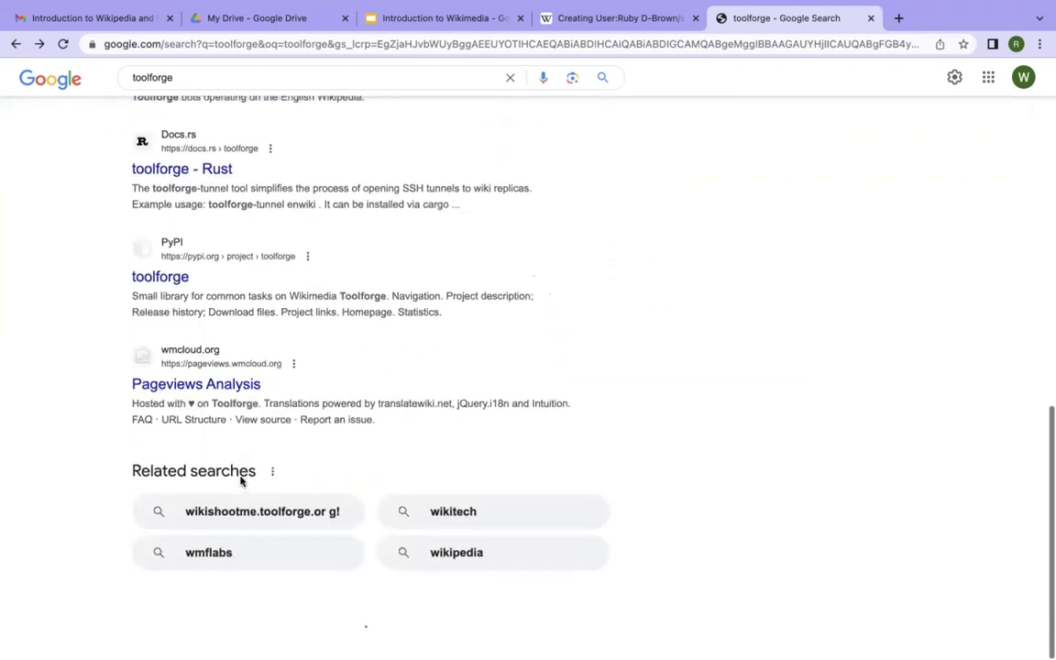
{"action": "scroll", "coordinate": [240, 476], "scroll_direction": "up", "scroll_amount": 15}
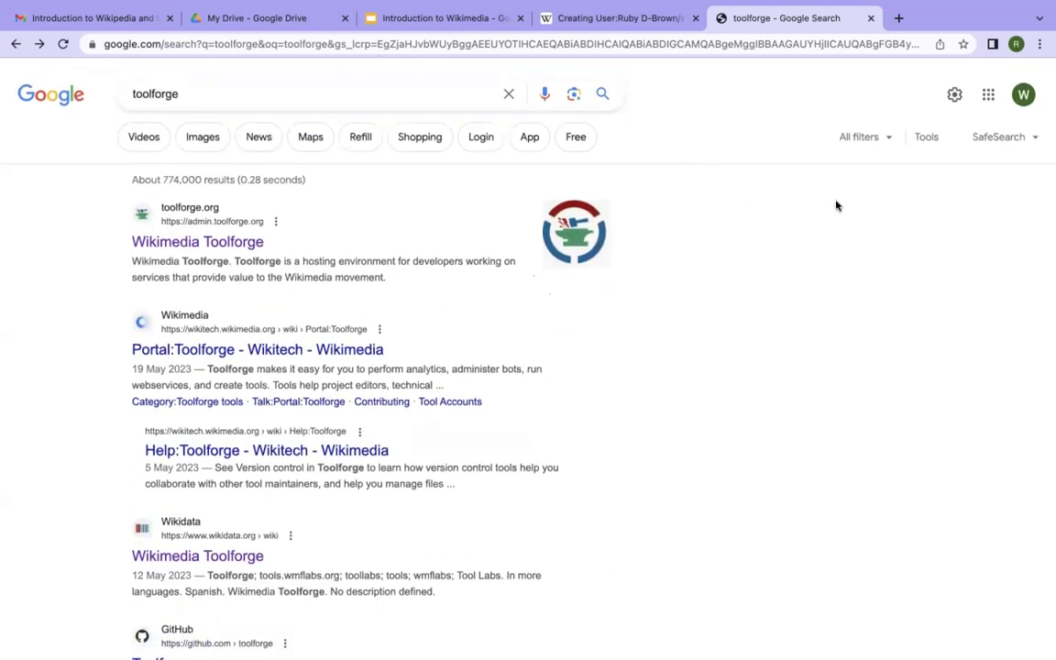
{"action": "scroll", "coordinate": [332, 374], "scroll_direction": "up", "scroll_amount": 1}
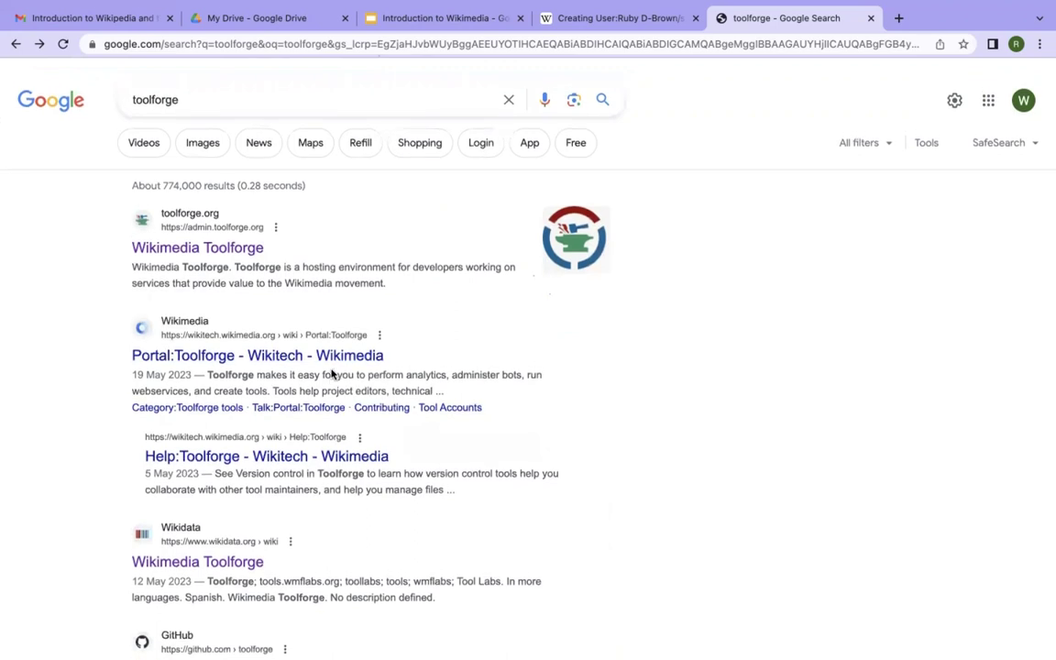
{"action": "scroll", "coordinate": [331, 374], "scroll_direction": "down", "scroll_amount": 3}
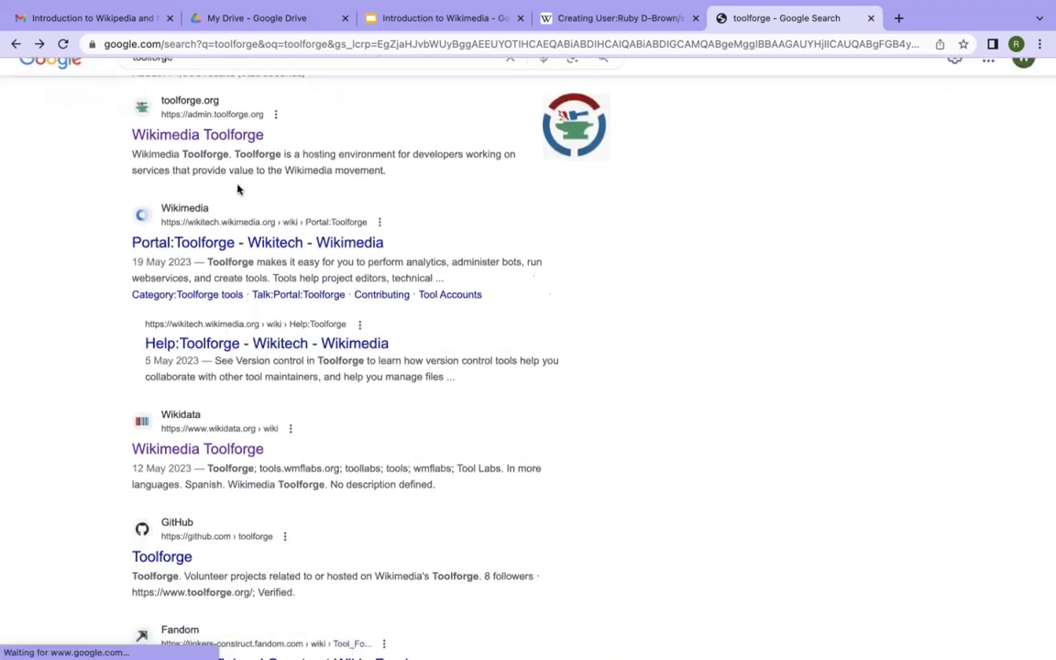
Try the toolforge.org result again and examine the Wikimedia, Wikitech and Wikidata results for Toolforge
{"action": "left_click", "coordinate": [209, 134]}
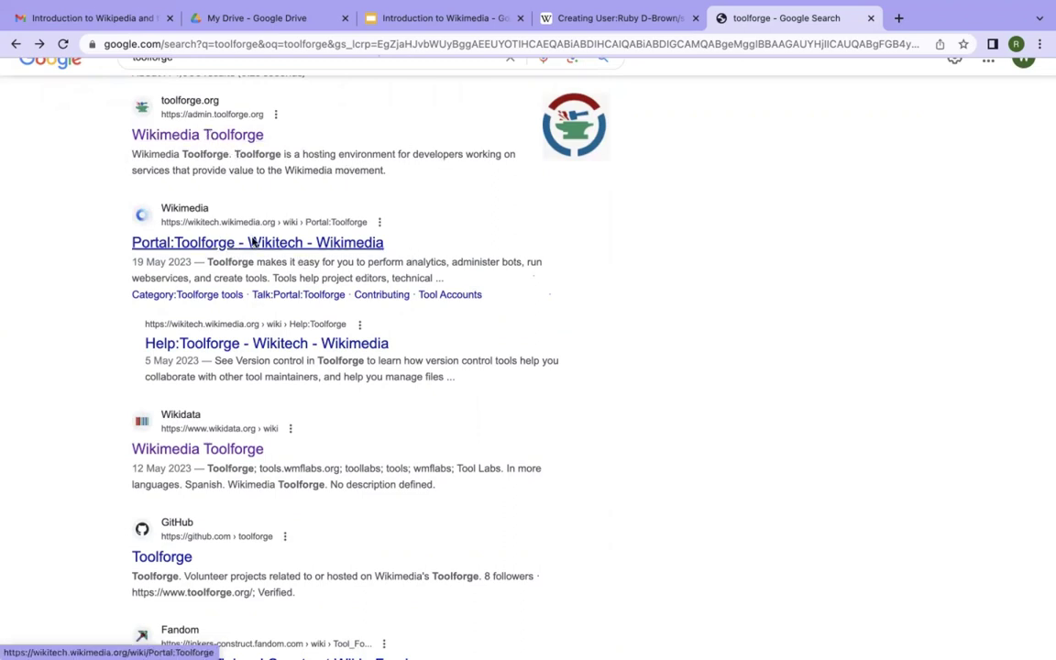
{"action": "left_click", "coordinate": [190, 135]}
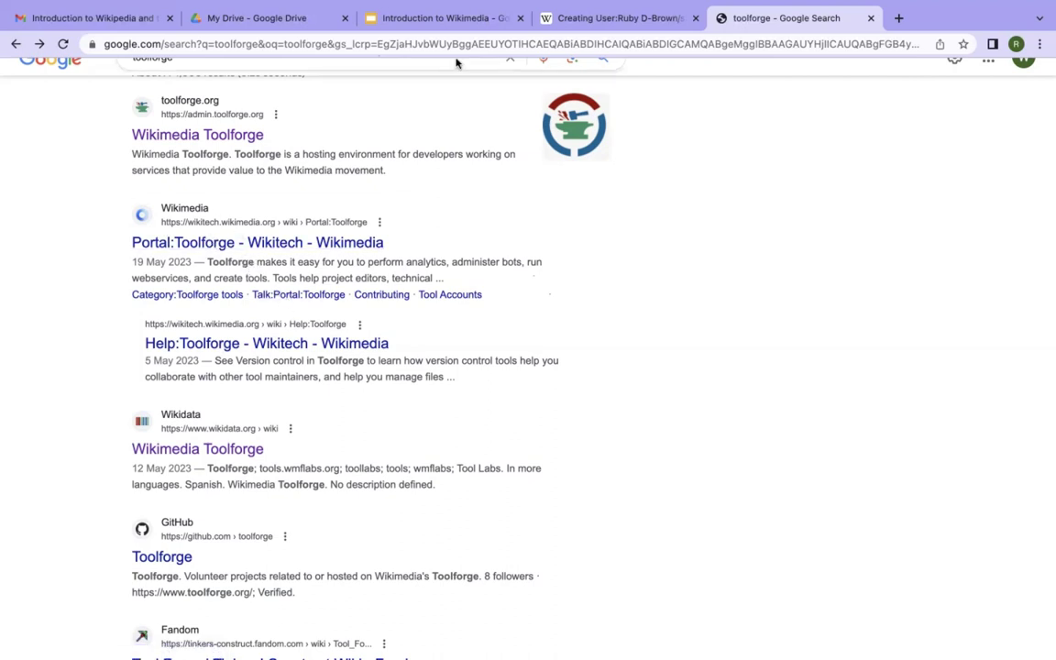
{"action": "scroll", "coordinate": [390, 133], "scroll_direction": "up", "scroll_amount": 3}
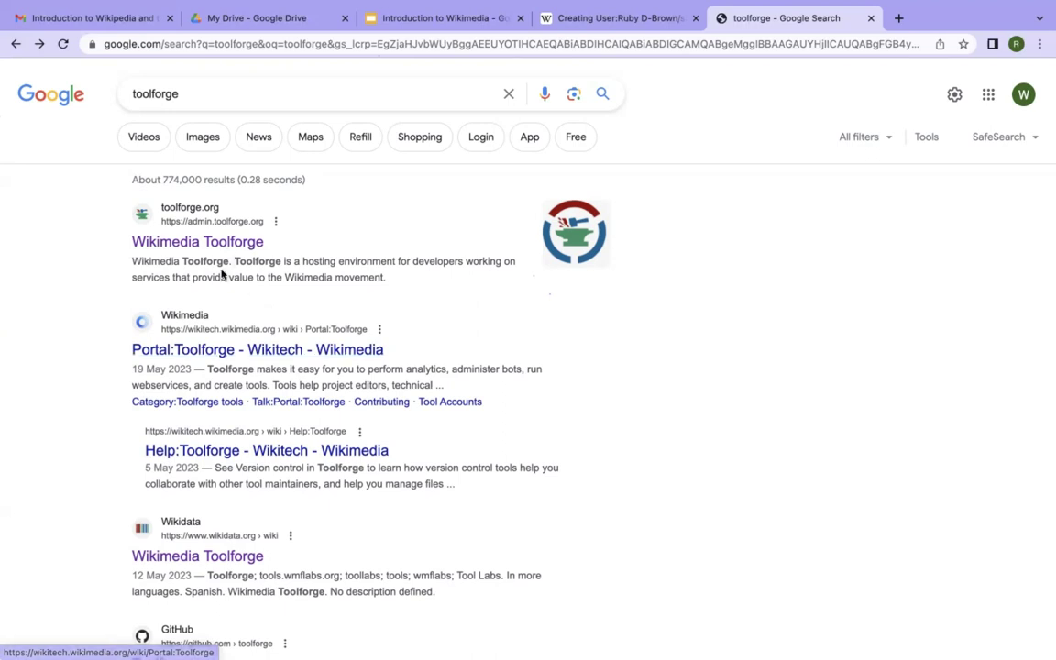
{"action": "scroll", "coordinate": [243, 366], "scroll_direction": "down", "scroll_amount": 1}
{"action": "scroll", "coordinate": [242, 366], "scroll_direction": "down", "scroll_amount": 1}
{"action": "scroll", "coordinate": [223, 295], "scroll_direction": "up", "scroll_amount": 1}
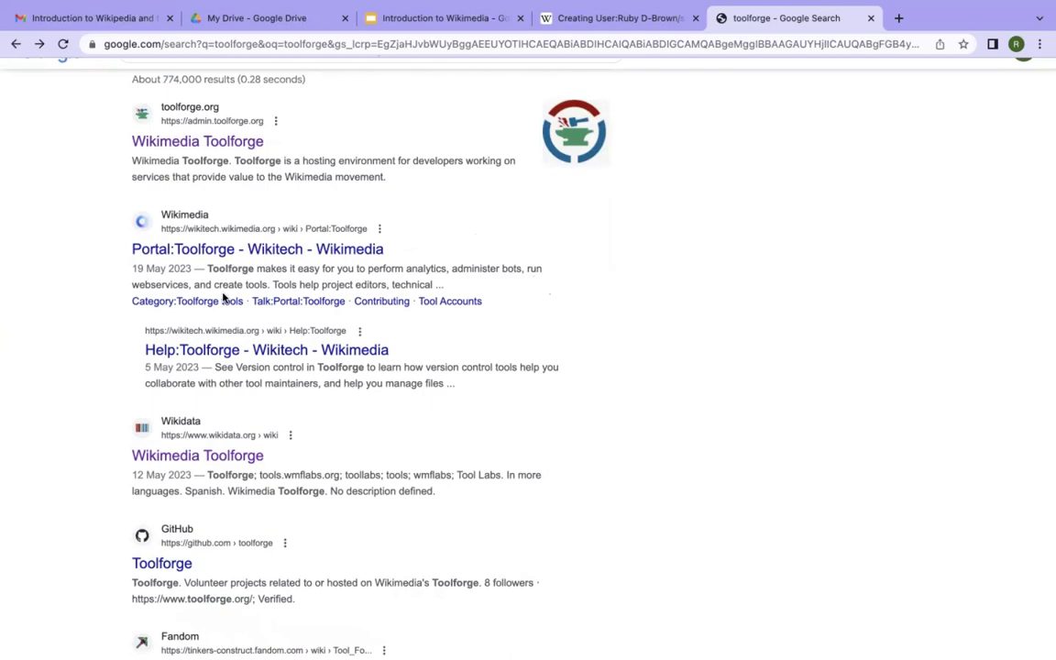
{"action": "scroll", "coordinate": [357, 449], "scroll_direction": "down", "scroll_amount": 3}
{"action": "scroll", "coordinate": [359, 441], "scroll_direction": "up", "scroll_amount": 4}
{"action": "scroll", "coordinate": [360, 439], "scroll_direction": "down", "scroll_amount": 1}
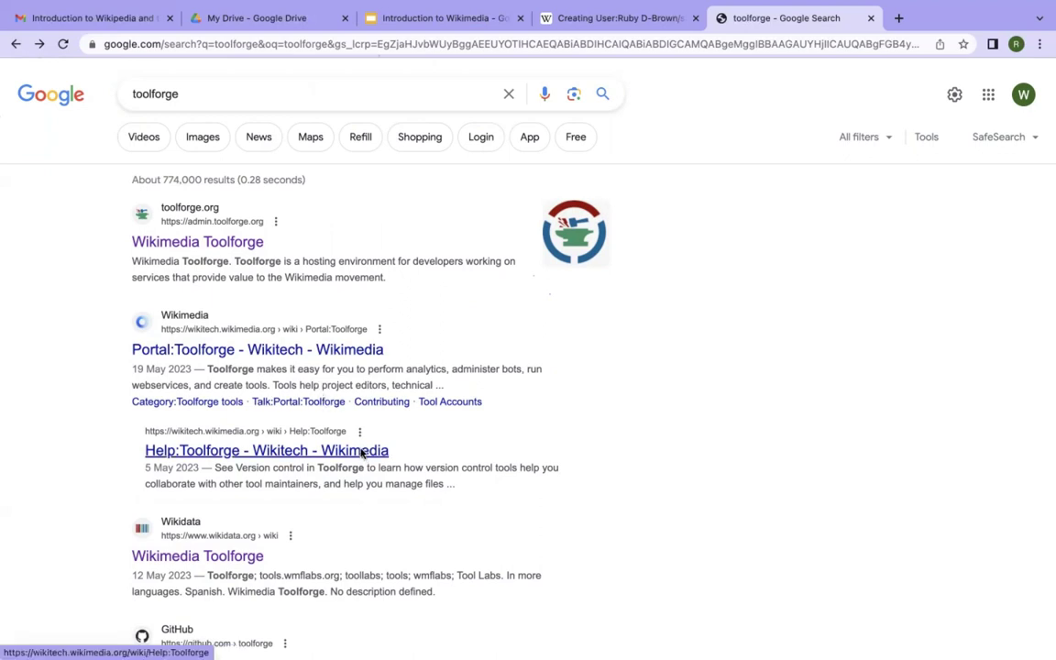
Open the Wikidata item on Wikimedia Toolforge again, then return to the search results and scan them for other Toolforge pages
{"action": "scroll", "coordinate": [363, 449], "scroll_direction": "down", "scroll_amount": 1}
{"action": "left_click", "coordinate": [219, 525]}
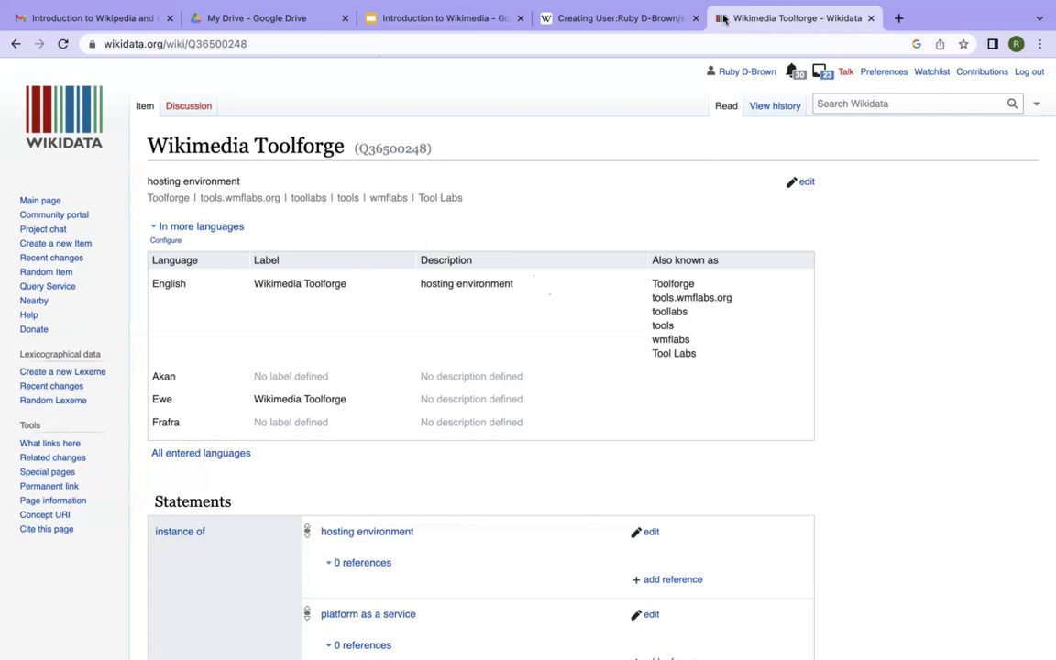
{"action": "left_click", "coordinate": [16, 43]}
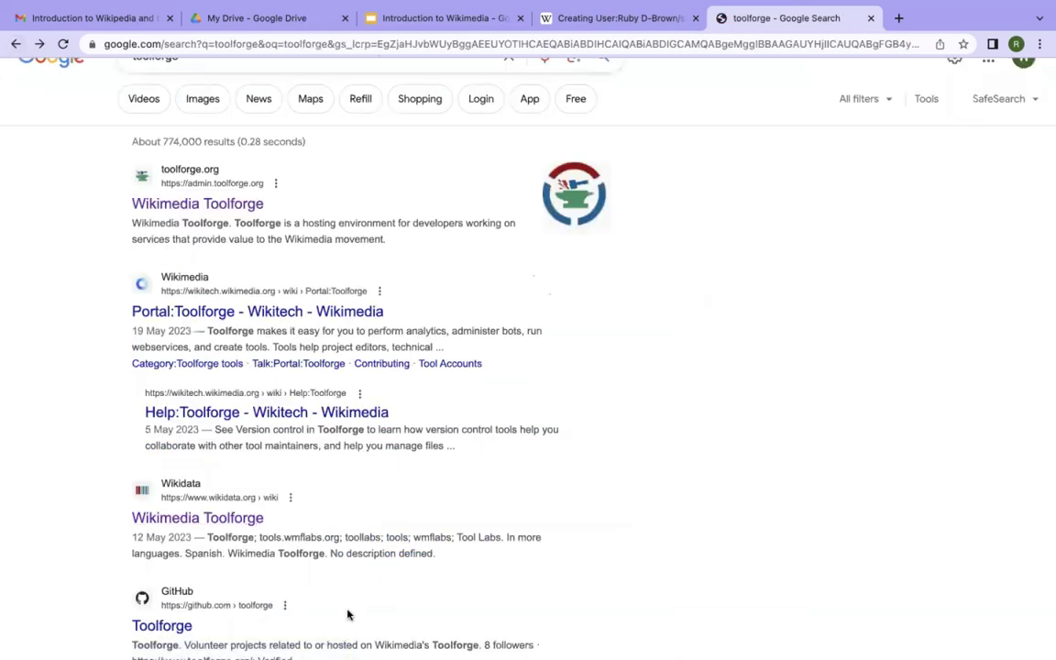
{"action": "scroll", "coordinate": [241, 573], "scroll_direction": "down", "scroll_amount": 5}
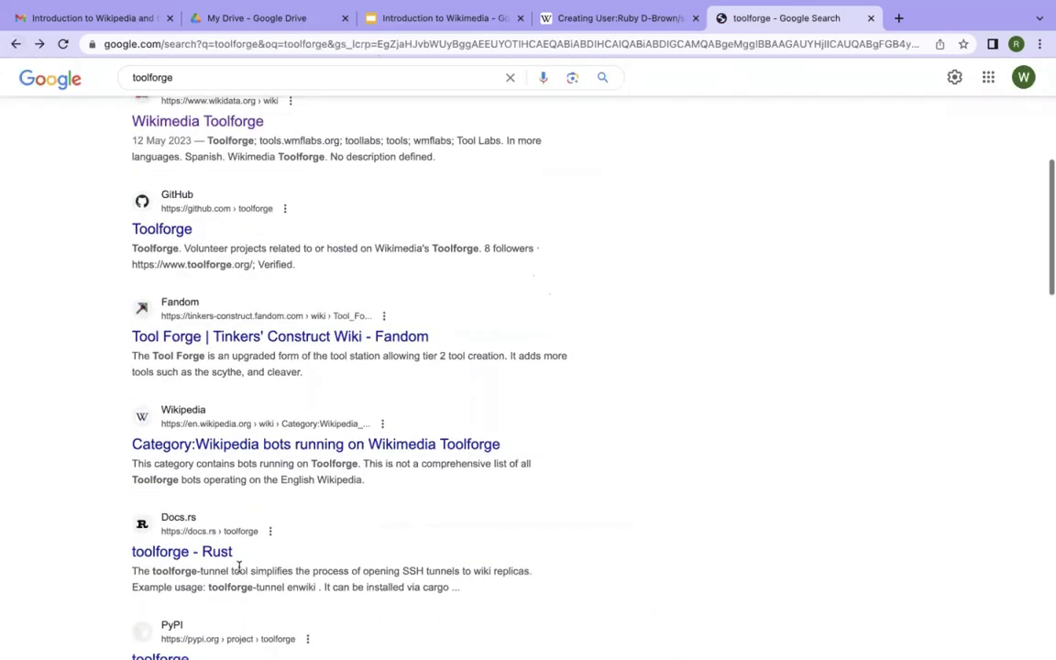
{"action": "scroll", "coordinate": [246, 321], "scroll_direction": "up", "scroll_amount": 3}
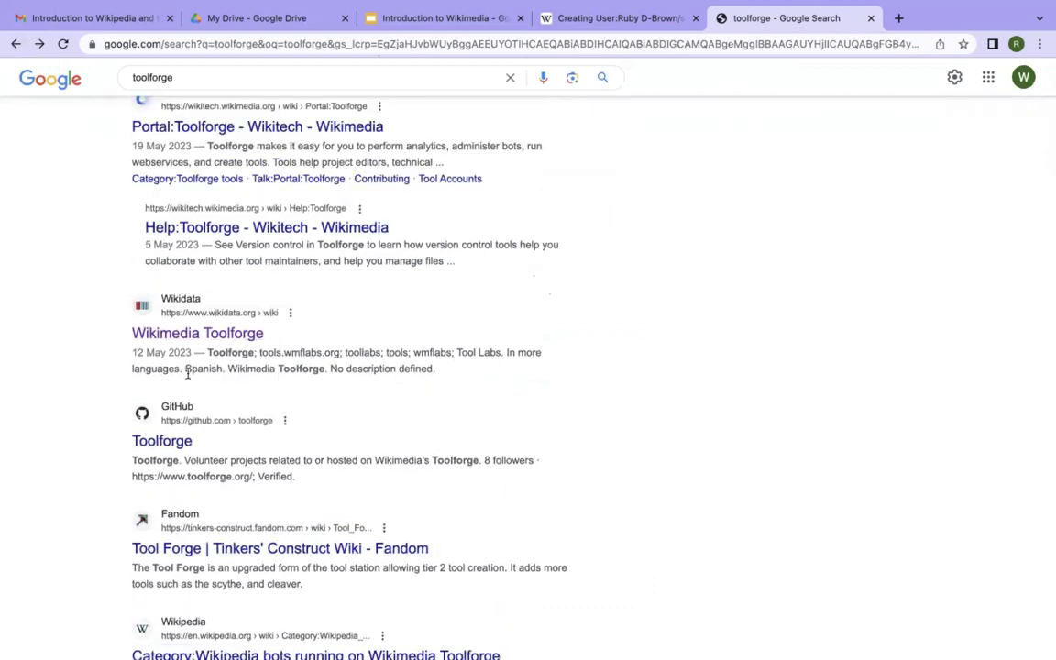
{"action": "scroll", "coordinate": [291, 286], "scroll_direction": "up", "scroll_amount": 3}
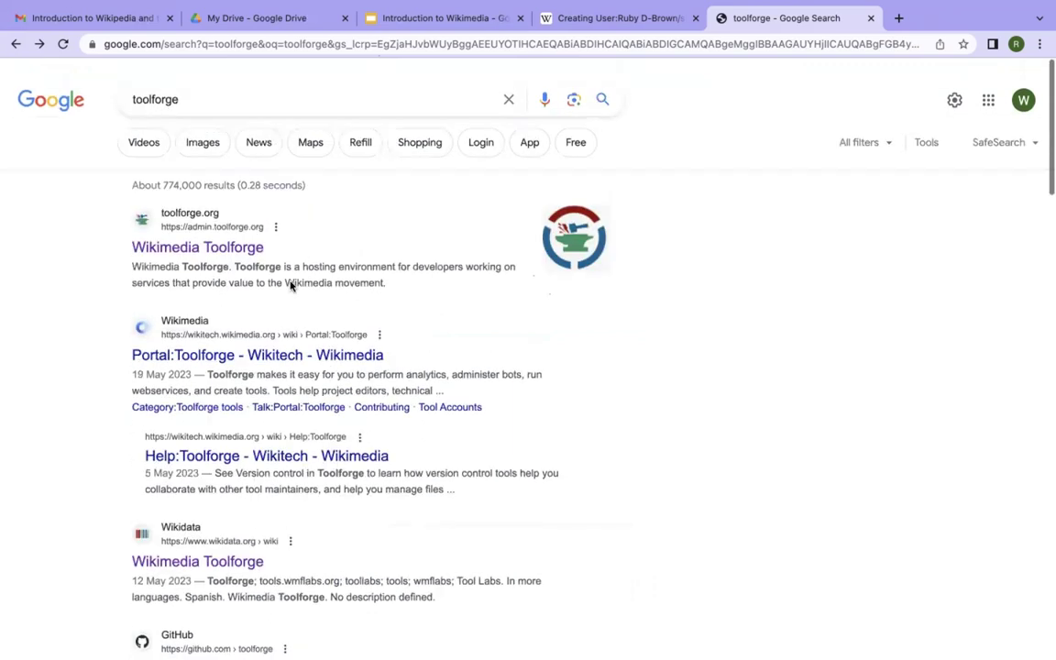
Look up wikidata.org login in a new browser tab and open the Wikidata page for login
{"action": "scroll", "coordinate": [293, 287], "scroll_direction": "down", "scroll_amount": 4}
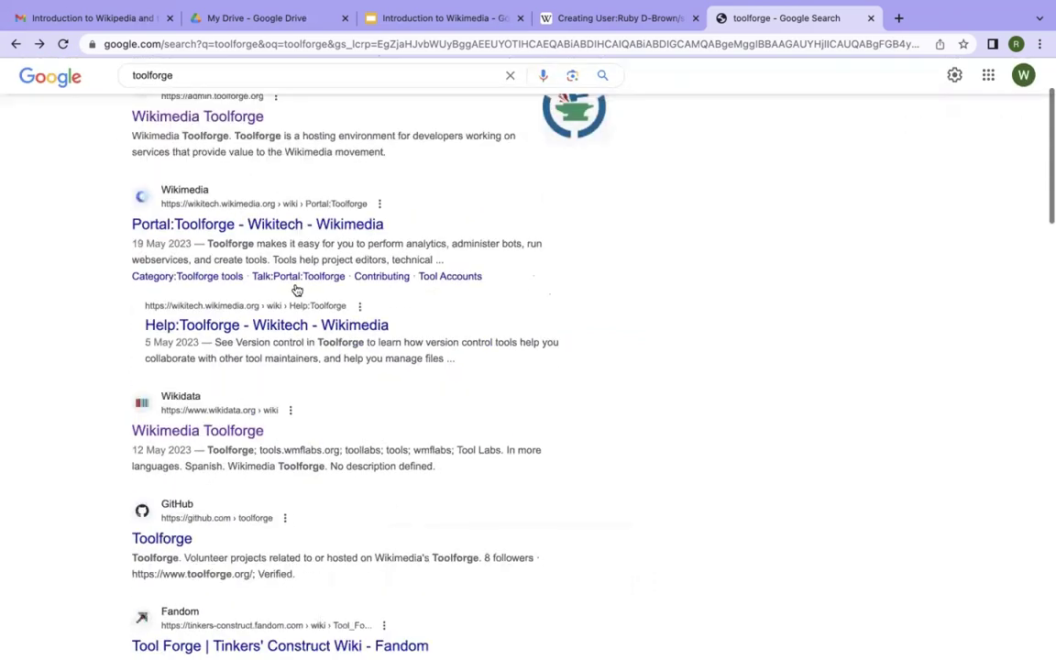
{"action": "scroll", "coordinate": [325, 284], "scroll_direction": "up", "scroll_amount": 3}
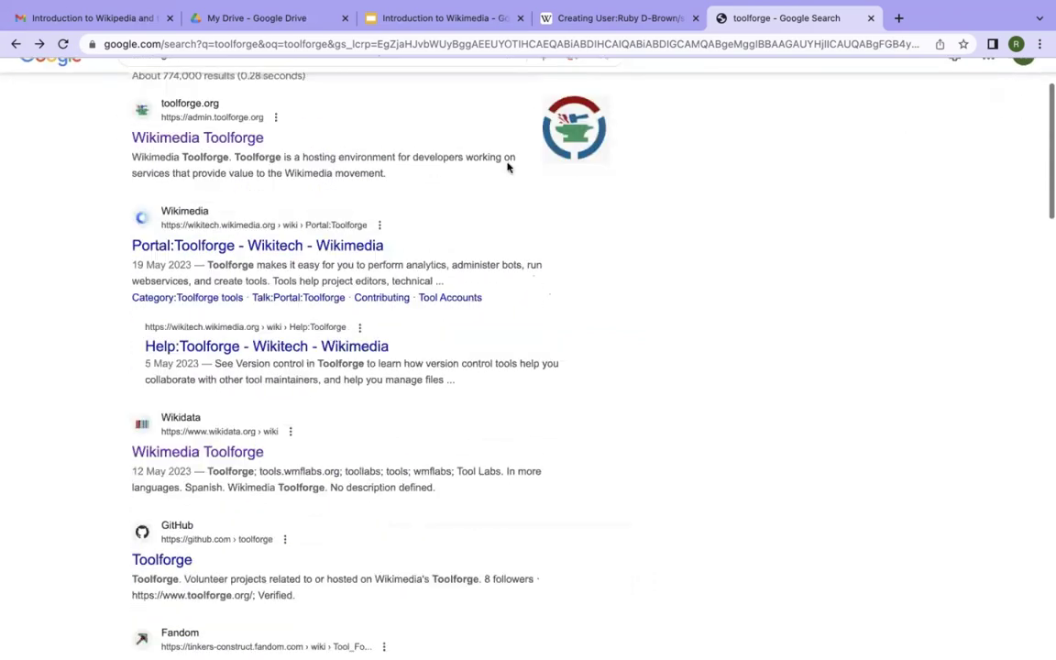
{"action": "left_click", "coordinate": [899, 18]}
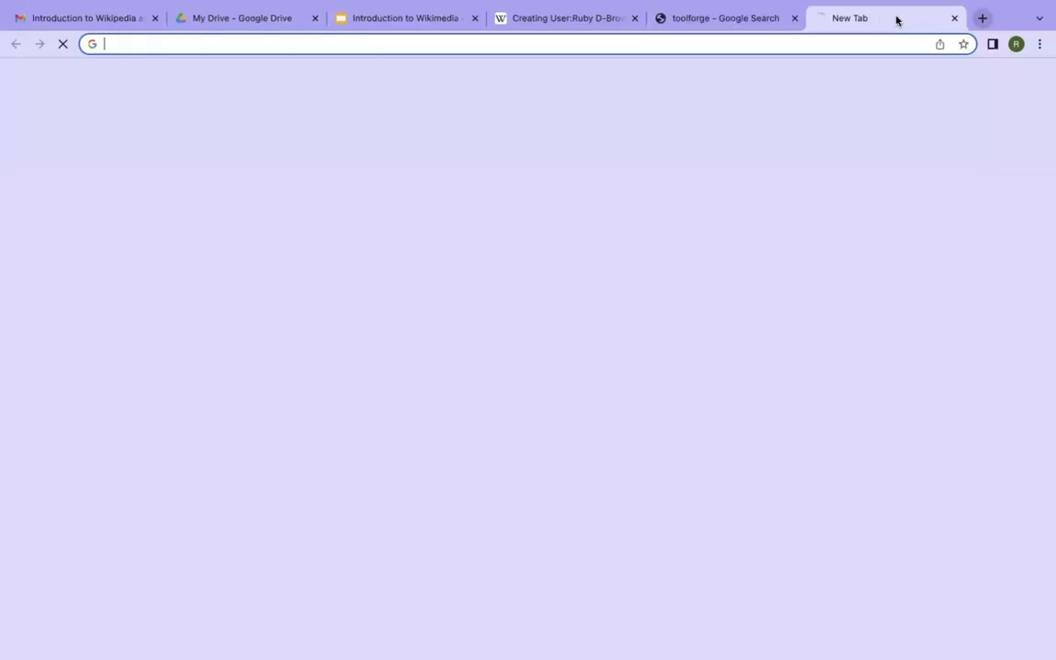
{"action": "type", "text": "Wikidaya"}
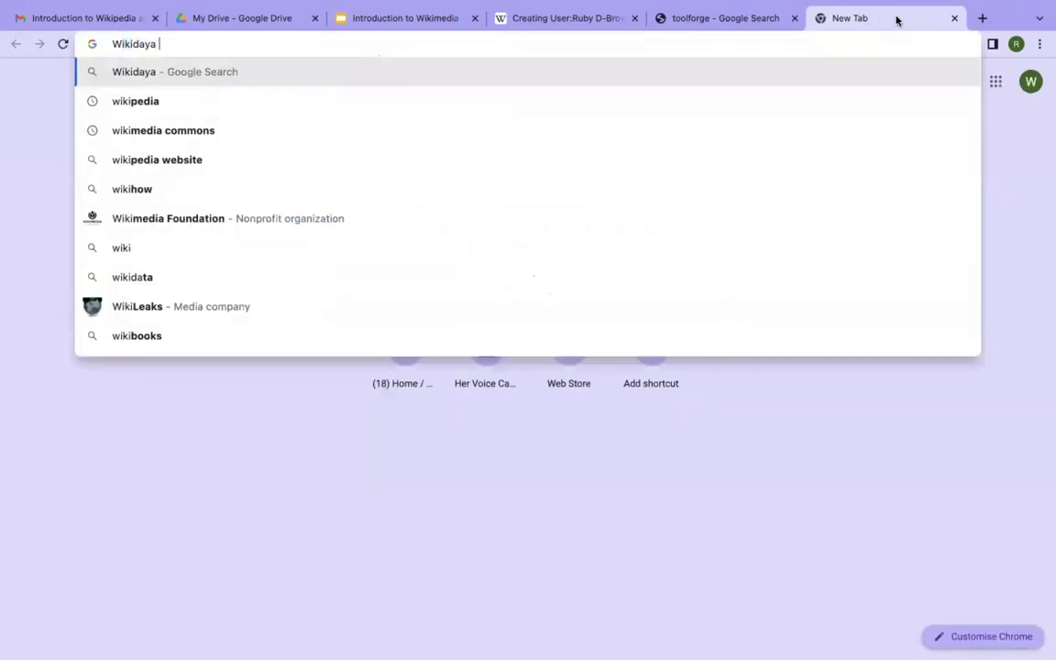
{"action": "key", "text": "BackSpace"}
{"action": "key", "text": "BackSpace"}
{"action": "type", "text": "ta"}
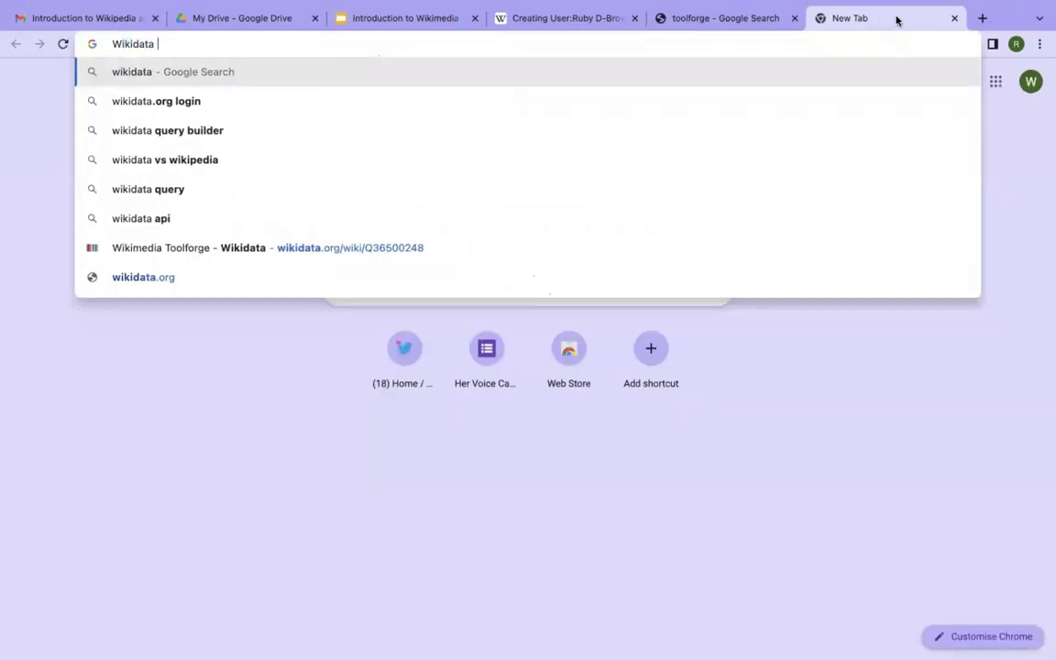
{"action": "key", "text": "Down"}
{"action": "key", "text": "Return"}
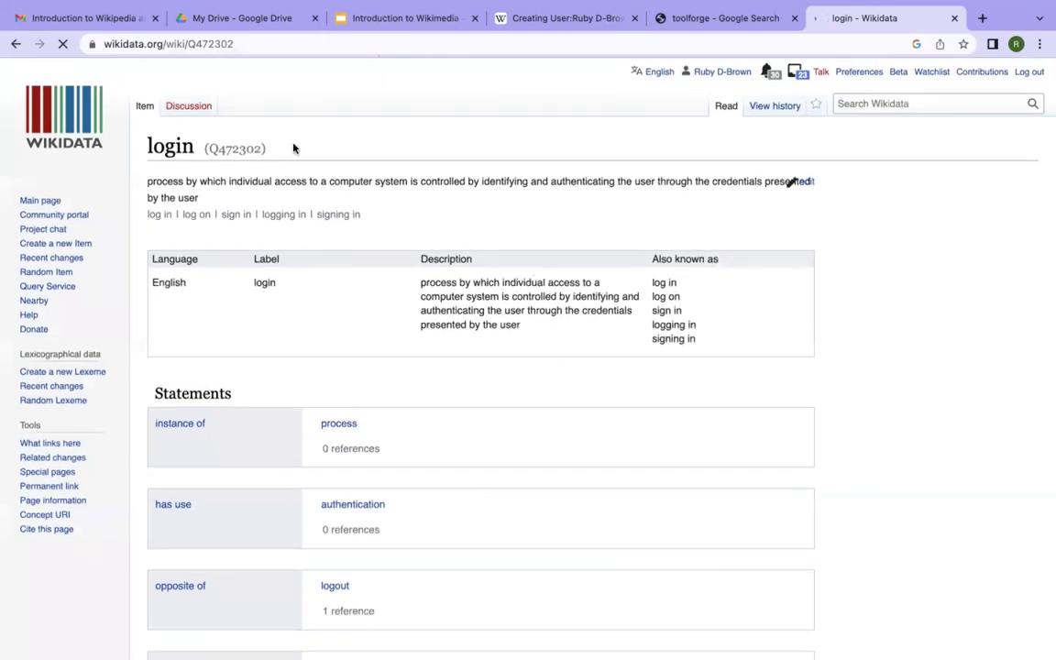
{"action": "scroll", "coordinate": [319, 271], "scroll_direction": "down", "scroll_amount": 6}
{"action": "scroll", "coordinate": [318, 272], "scroll_direction": "up", "scroll_amount": 6}
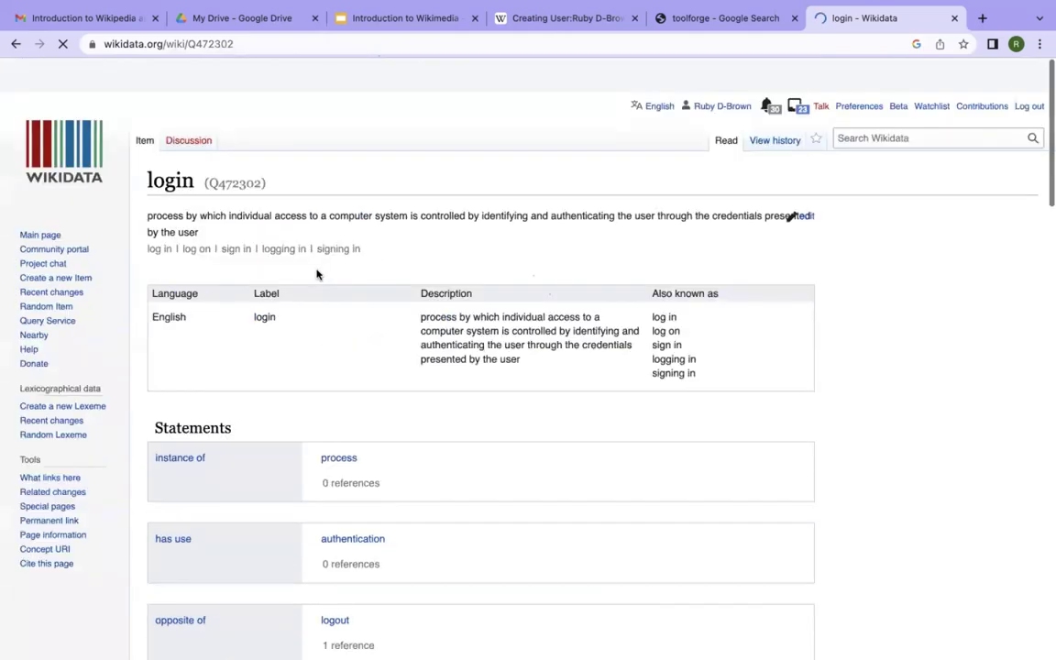
{"action": "scroll", "coordinate": [317, 273], "scroll_direction": "down", "scroll_amount": 3}
{"action": "scroll", "coordinate": [316, 276], "scroll_direction": "up", "scroll_amount": 3}
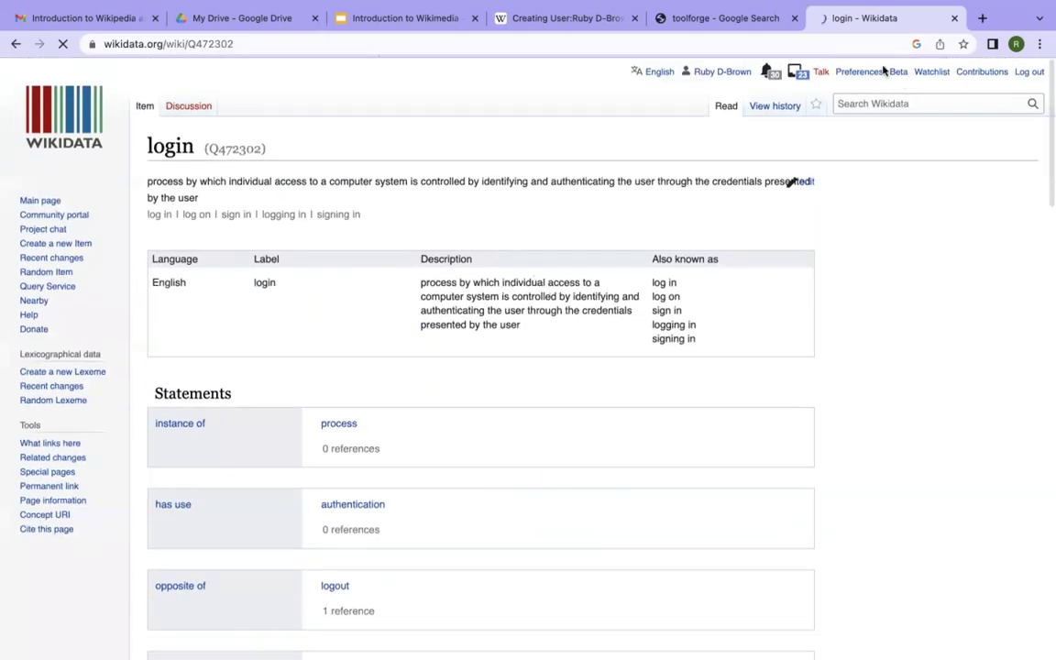
Search Wikidata for pages containing "Ghana National Chamber of Pharmacy"
{"action": "left_click", "coordinate": [881, 104]}
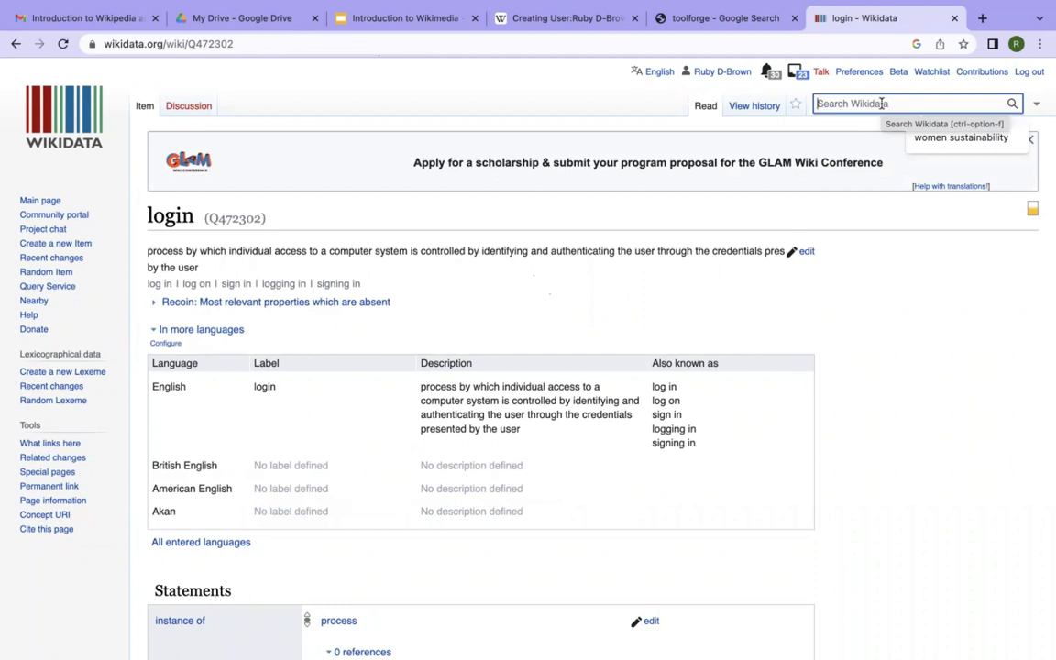
{"action": "type", "text": "Ghan"}
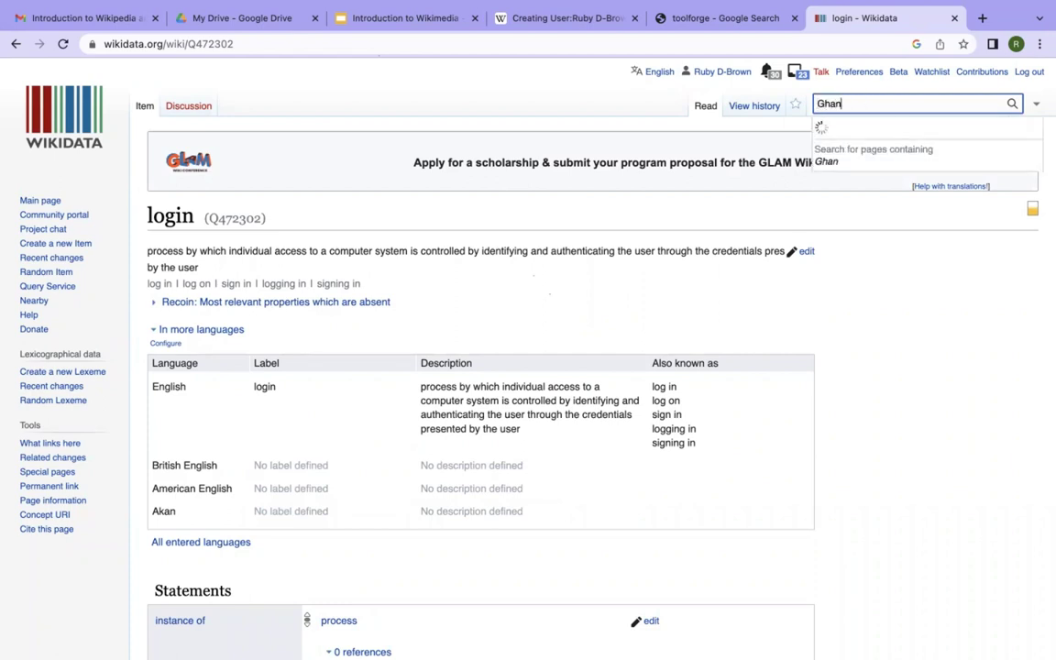
{"action": "type", "text": "a National "}
{"action": "type", "text": "Char"}
{"action": "key", "text": "BackSpace"}
{"action": "type", "text": "mber"}
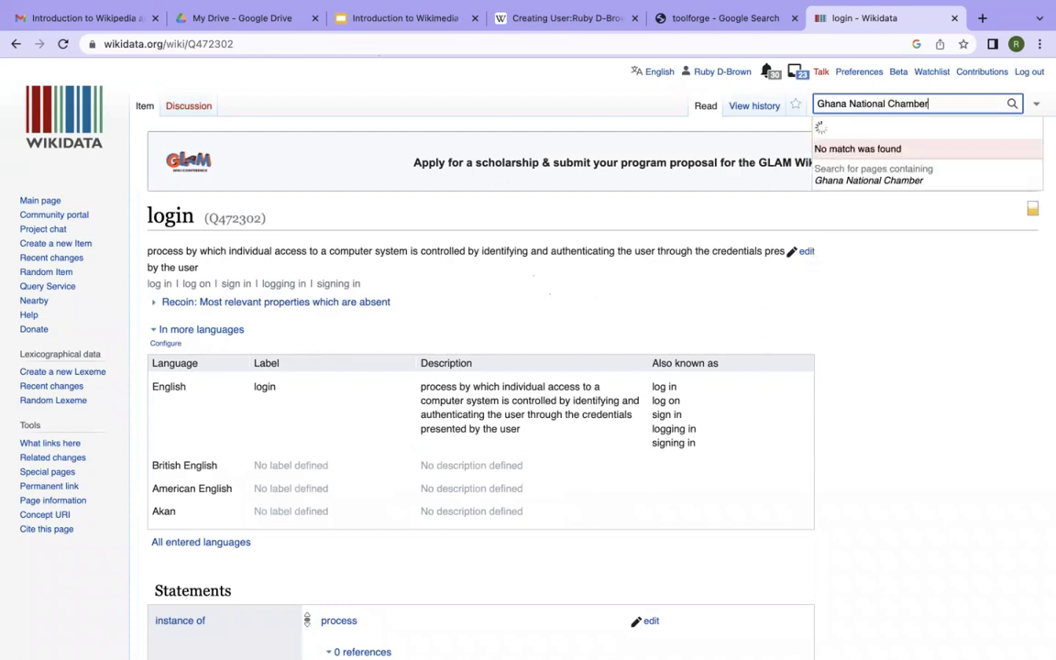
{"action": "type", "text": " of"}
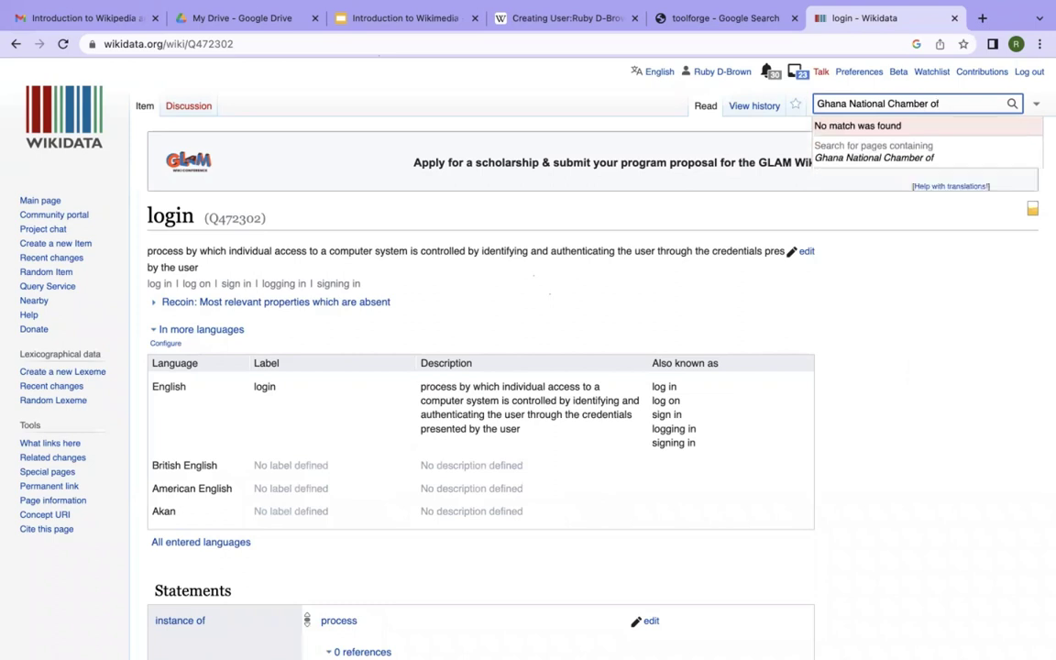
{"action": "type", "text": " Ph"}
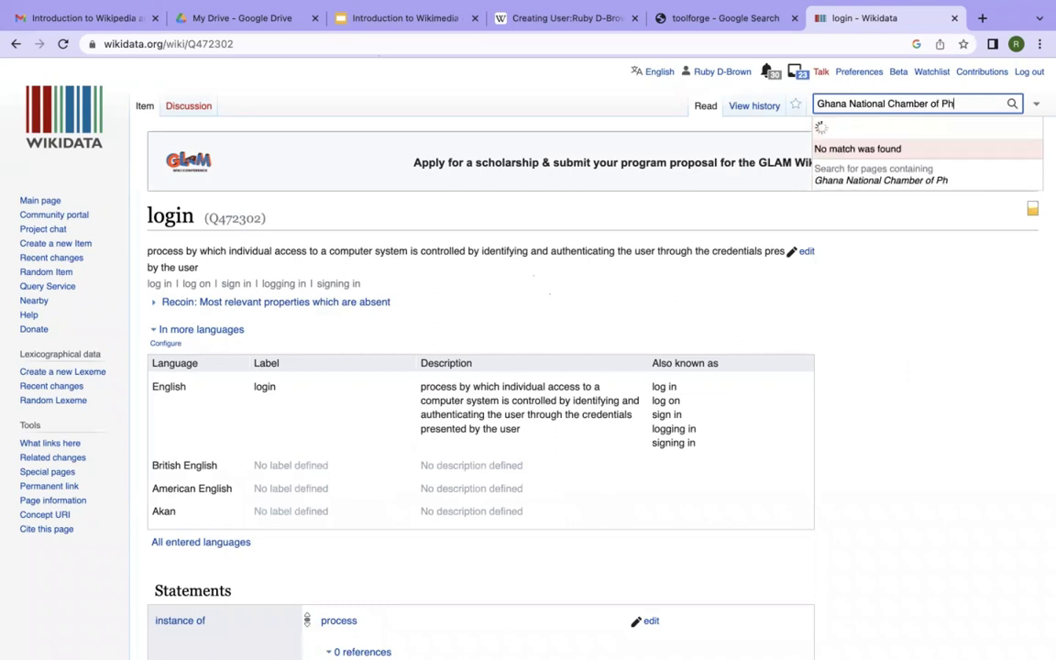
{"action": "type", "text": "armacy"}
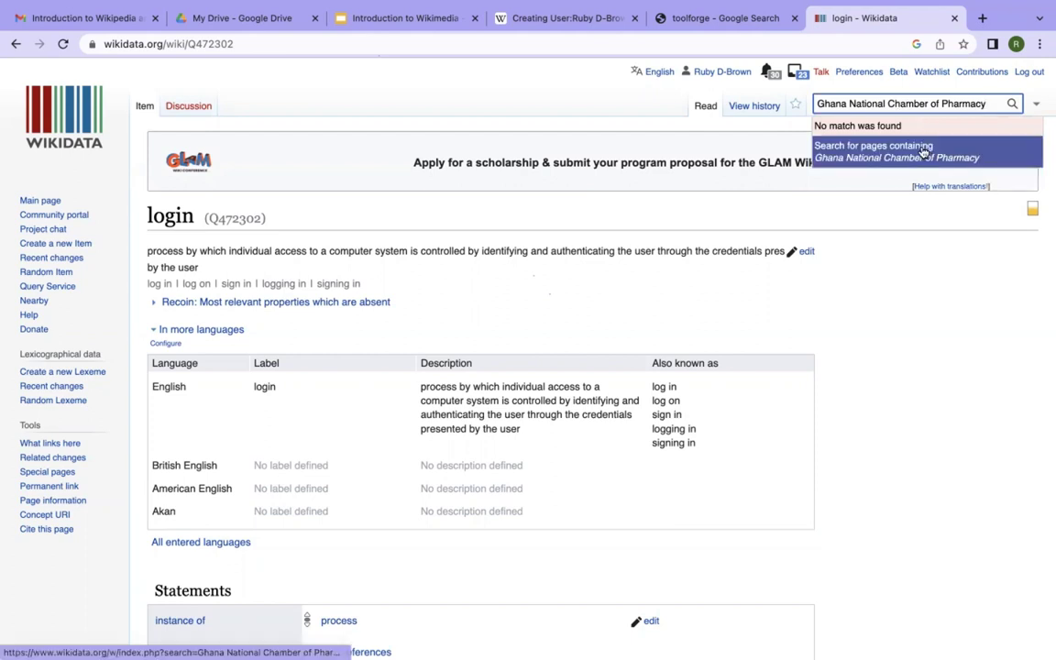
{"action": "left_click", "coordinate": [924, 152]}
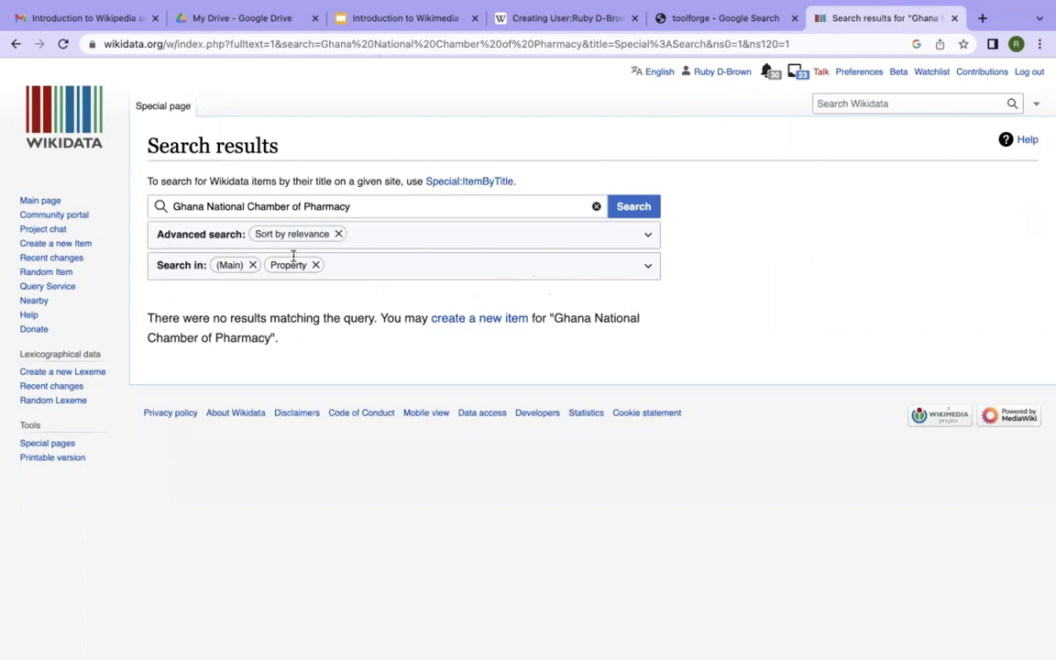
Start a new Wikidata item in English and enter the label "Ghana National Chamber of Pharmary"
{"action": "left_click", "coordinate": [66, 248]}
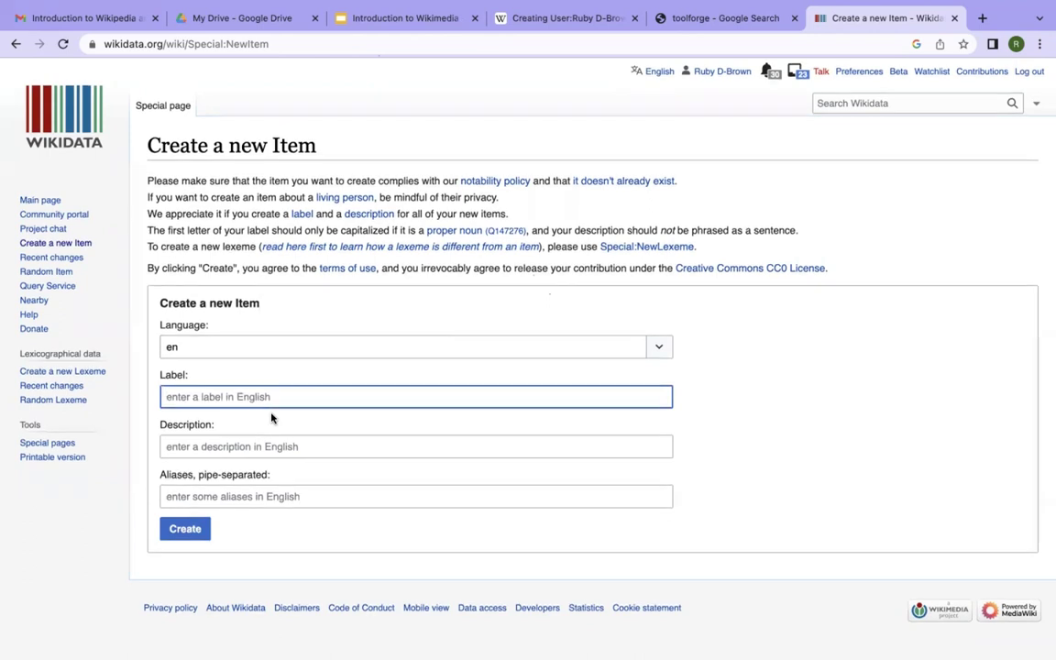
{"action": "left_click", "coordinate": [242, 392]}
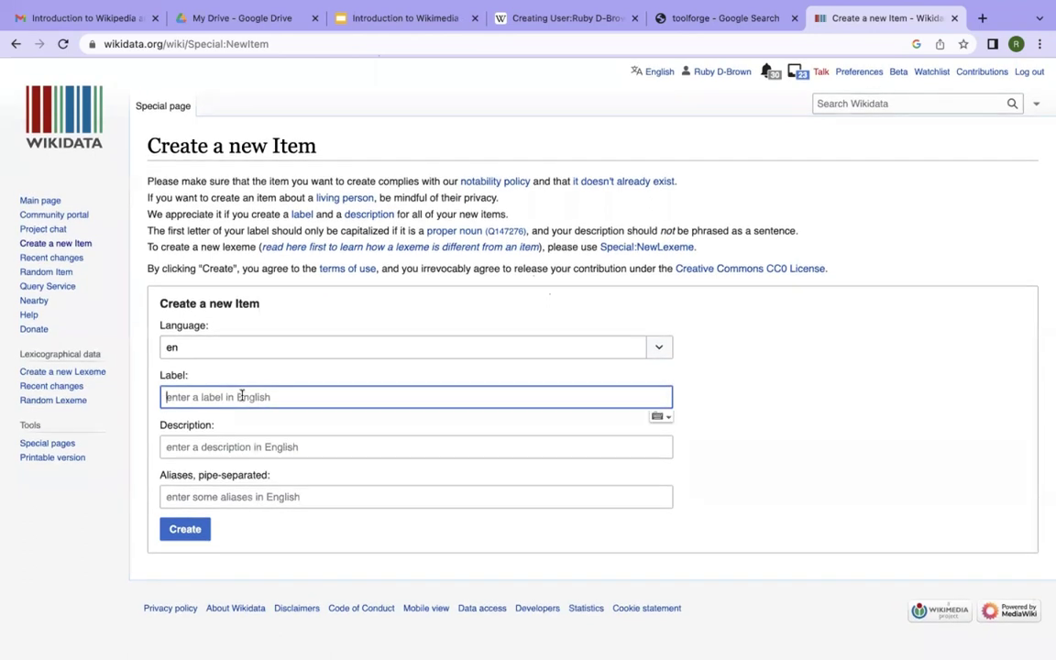
{"action": "type", "text": "Ghana"}
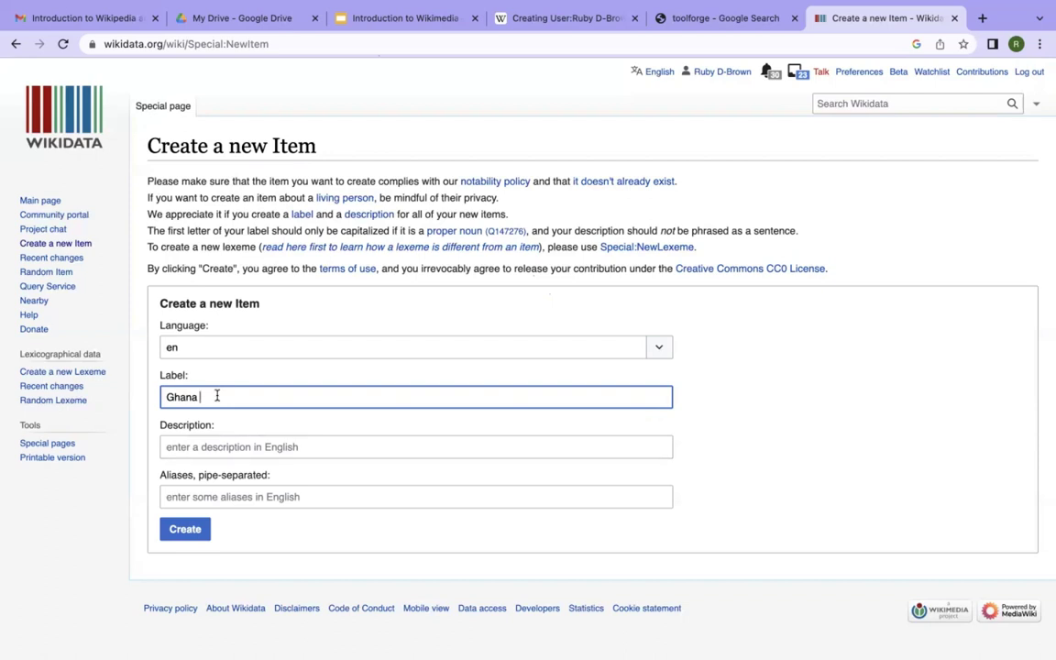
{"action": "type", "text": "na National Chamber of Phar"}
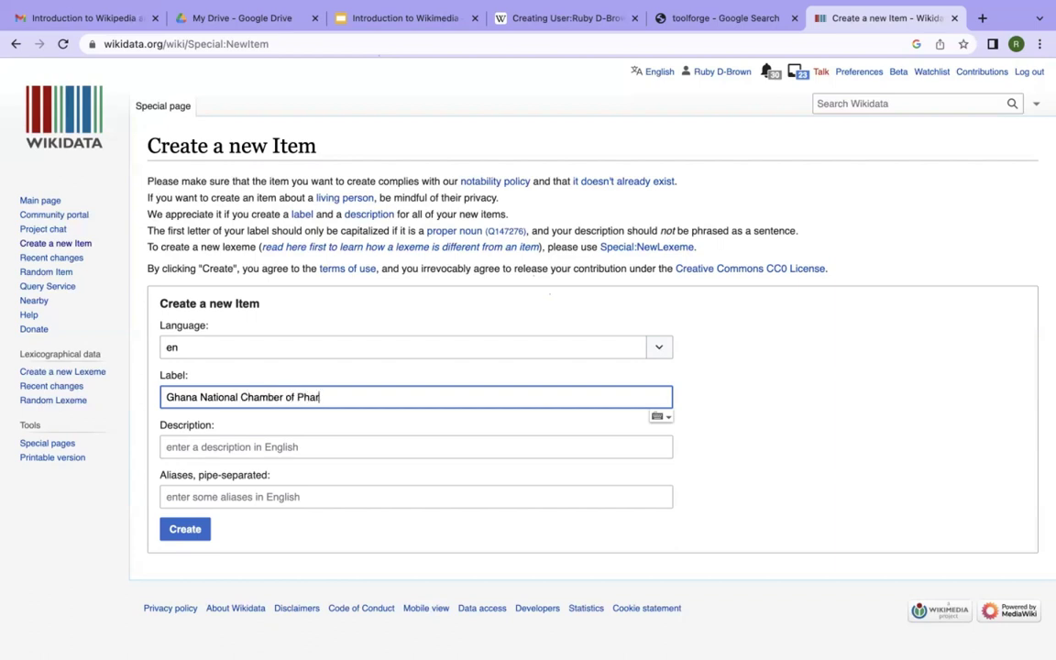
{"action": "type", "text": "macy"}
{"action": "left_click", "coordinate": [211, 446]}
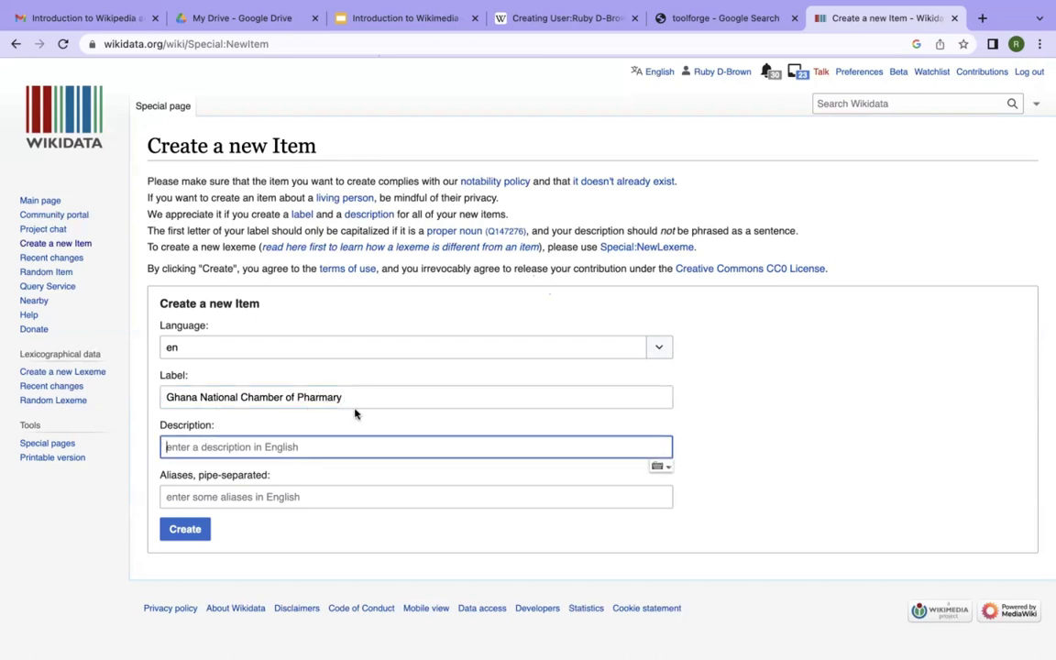
Search the web for the copied item label in a new tab and open the ghchamberofpharmacy.com website
{"action": "left_click_drag", "start_coordinate": [347, 397], "coordinate": [159, 396]}
{"action": "key", "text": "ctrl+c"}
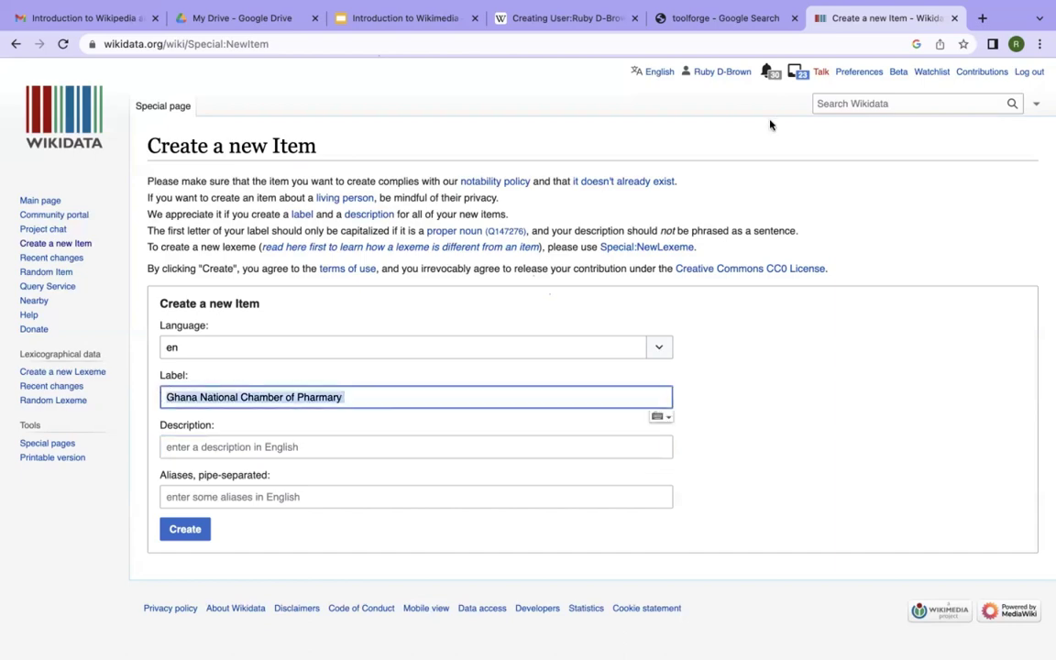
{"action": "key", "text": "ctrl+t"}
{"action": "key", "text": "ctrl+v"}
{"action": "key", "text": "Return"}
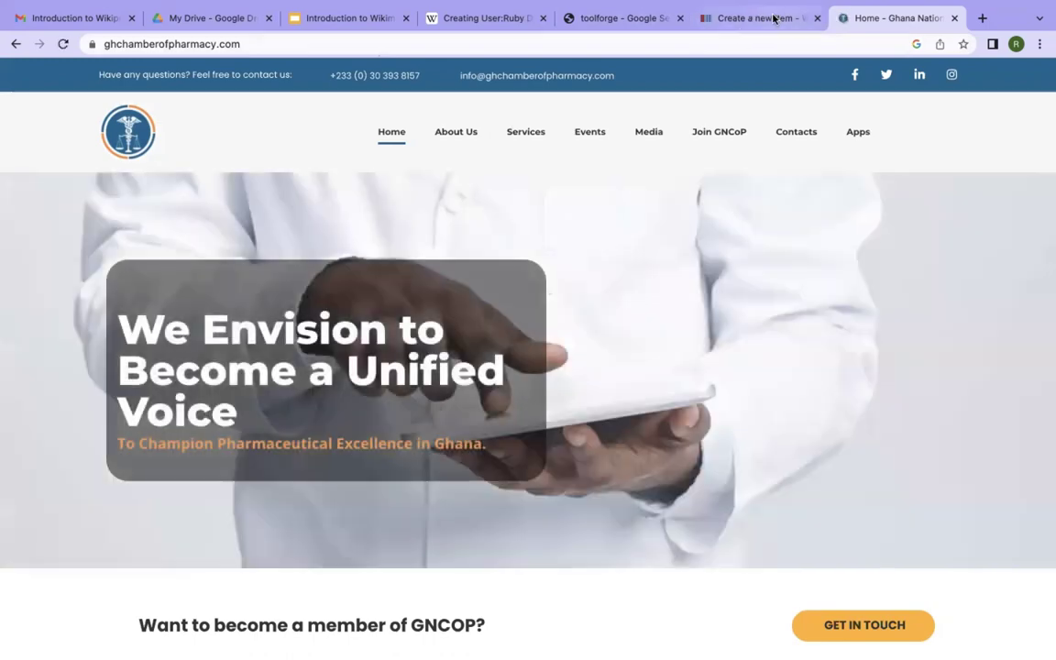
Look over the Chamber's homepage, then open its About Us page and read the introduction
{"action": "scroll", "coordinate": [625, 185], "scroll_direction": "down", "scroll_amount": 4}
{"action": "scroll", "coordinate": [522, 341], "scroll_direction": "down", "scroll_amount": 4}
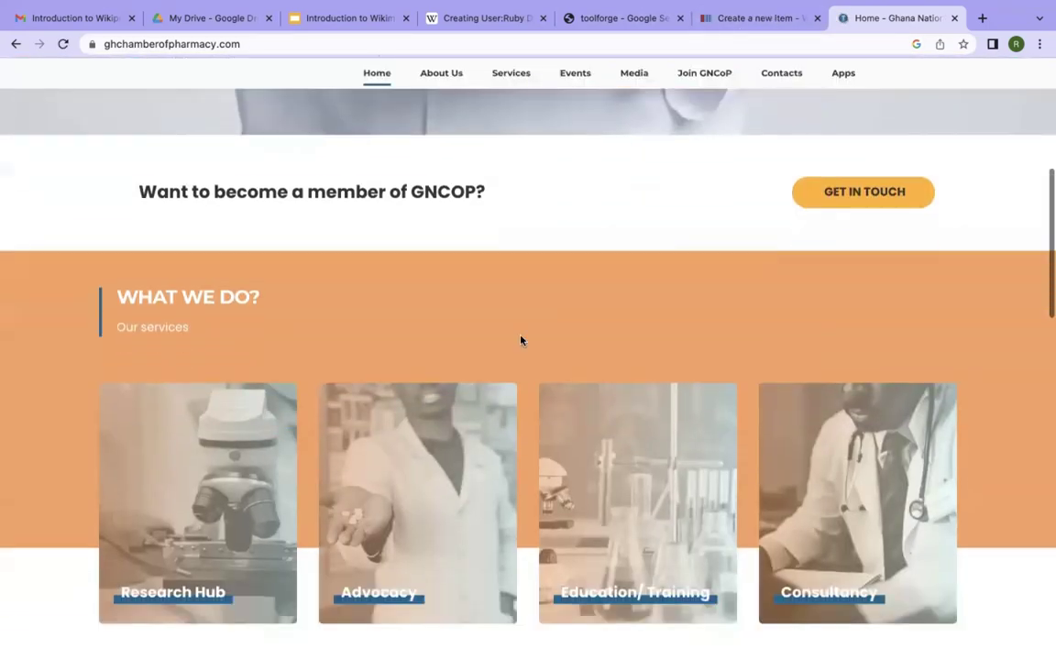
{"action": "scroll", "coordinate": [522, 341], "scroll_direction": "up", "scroll_amount": 8}
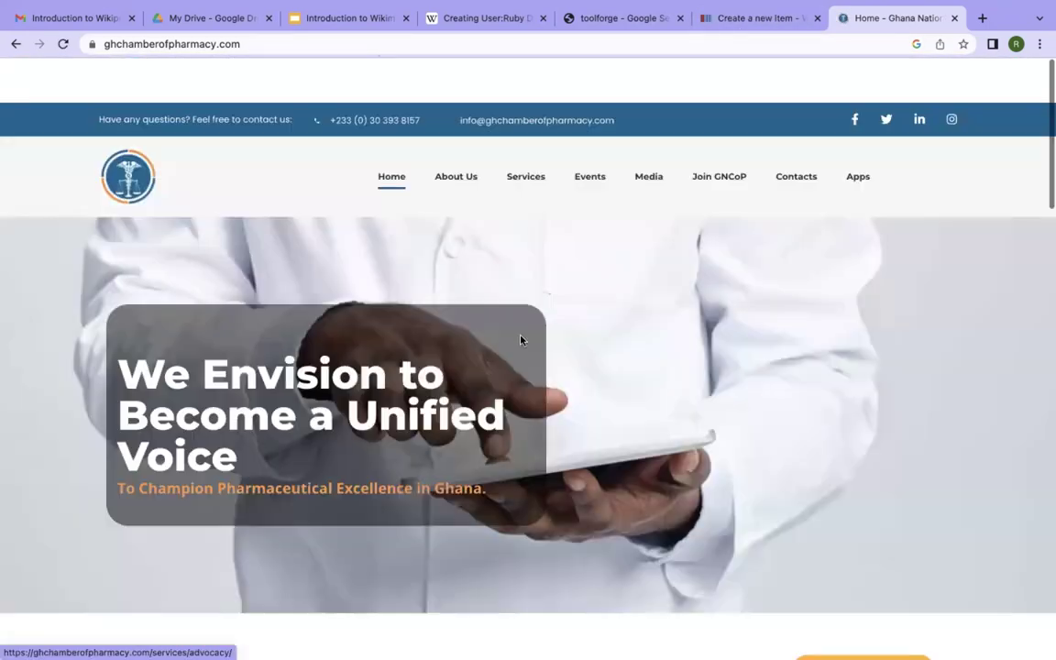
{"action": "left_click", "coordinate": [456, 133]}
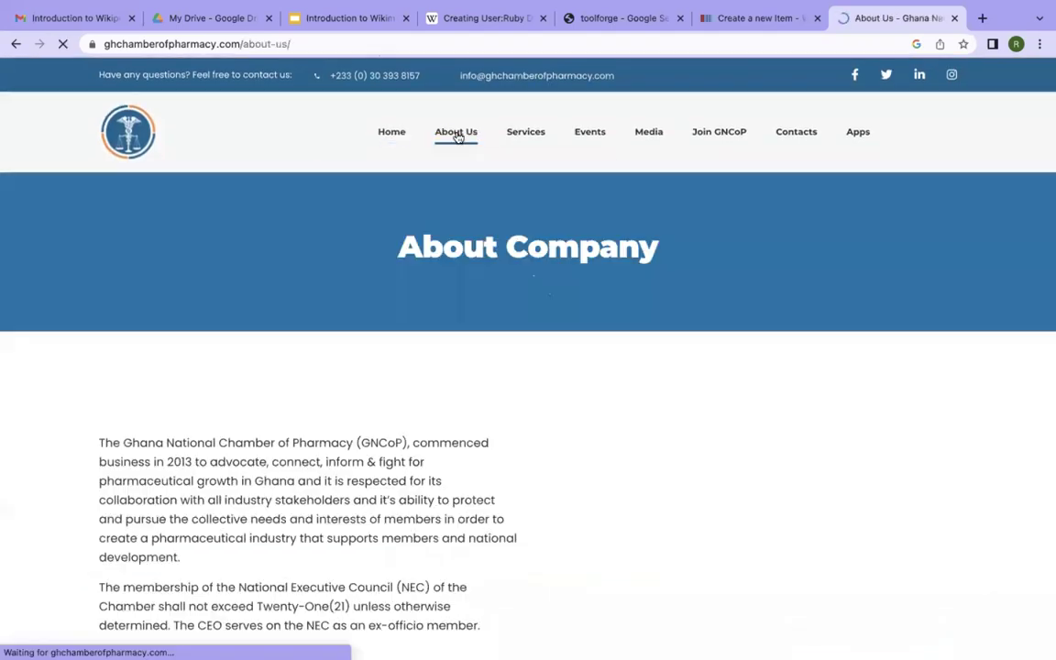
{"action": "scroll", "coordinate": [360, 401], "scroll_direction": "down", "scroll_amount": 2}
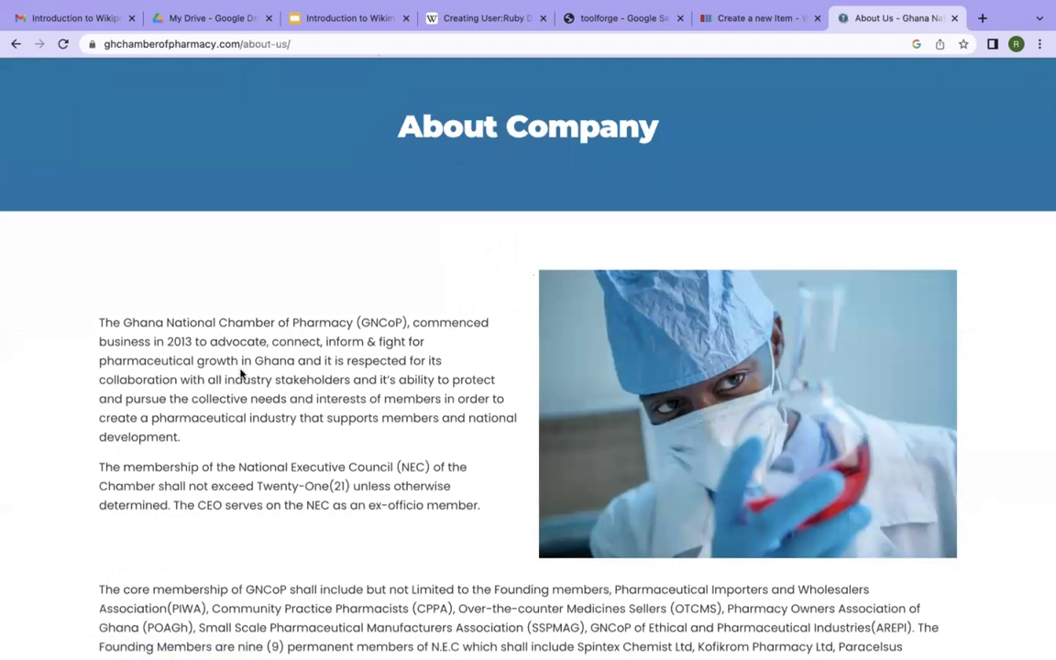
{"action": "scroll", "coordinate": [240, 371], "scroll_direction": "down", "scroll_amount": 2}
{"action": "scroll", "coordinate": [146, 370], "scroll_direction": "down", "scroll_amount": 1}
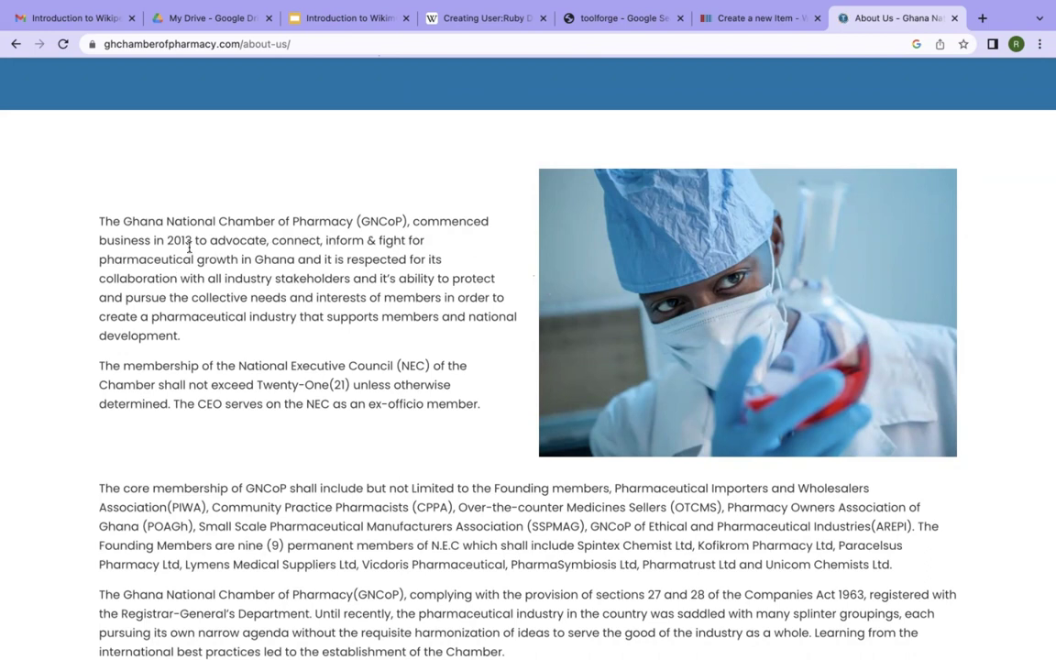
Copy the About Us passage from "advocate, connect" to "national development." into the item's description and try to create the item without aliases
{"action": "left_click_drag", "start_coordinate": [210, 240], "coordinate": [305, 297]}
{"action": "left_click_drag", "start_coordinate": [377, 311], "coordinate": [400, 335]}
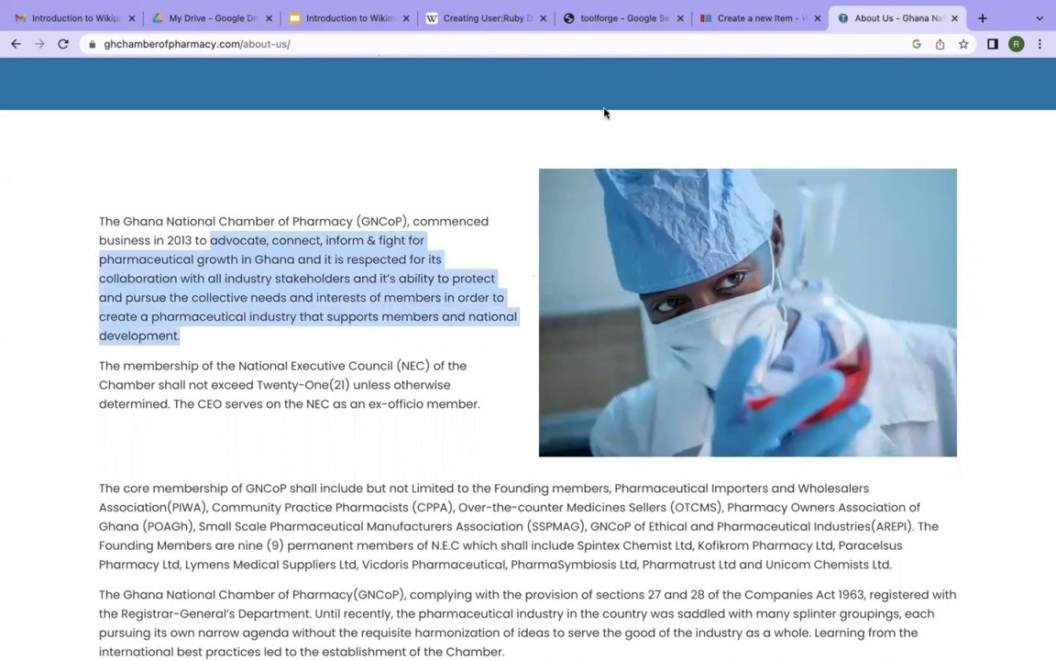
{"action": "left_click", "coordinate": [733, 18]}
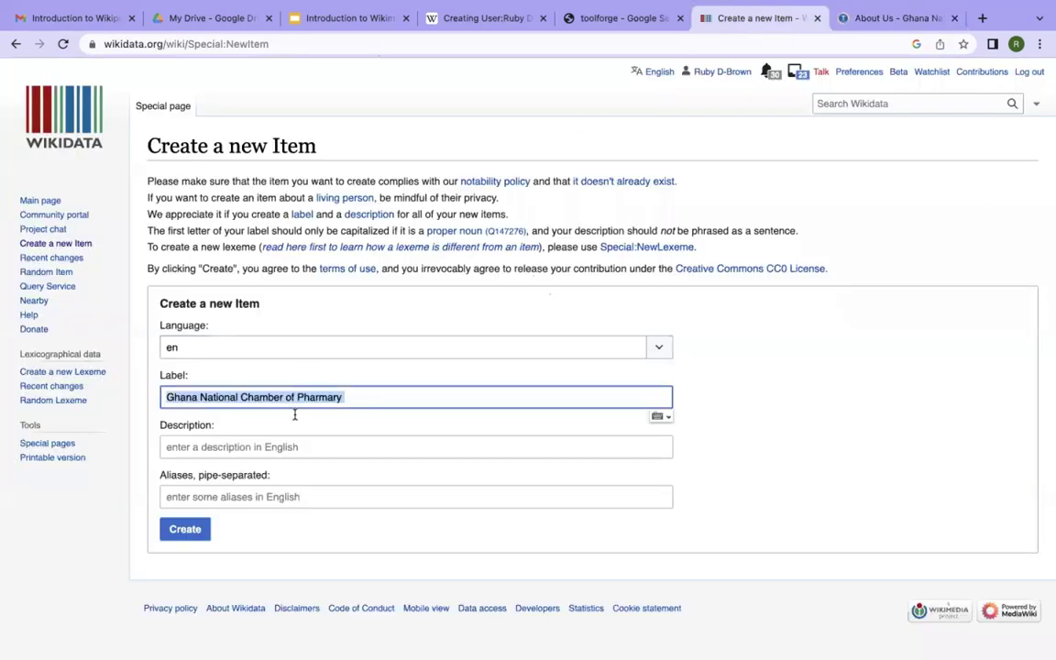
{"action": "left_click", "coordinate": [282, 447]}
{"action": "key", "text": "super+v"}
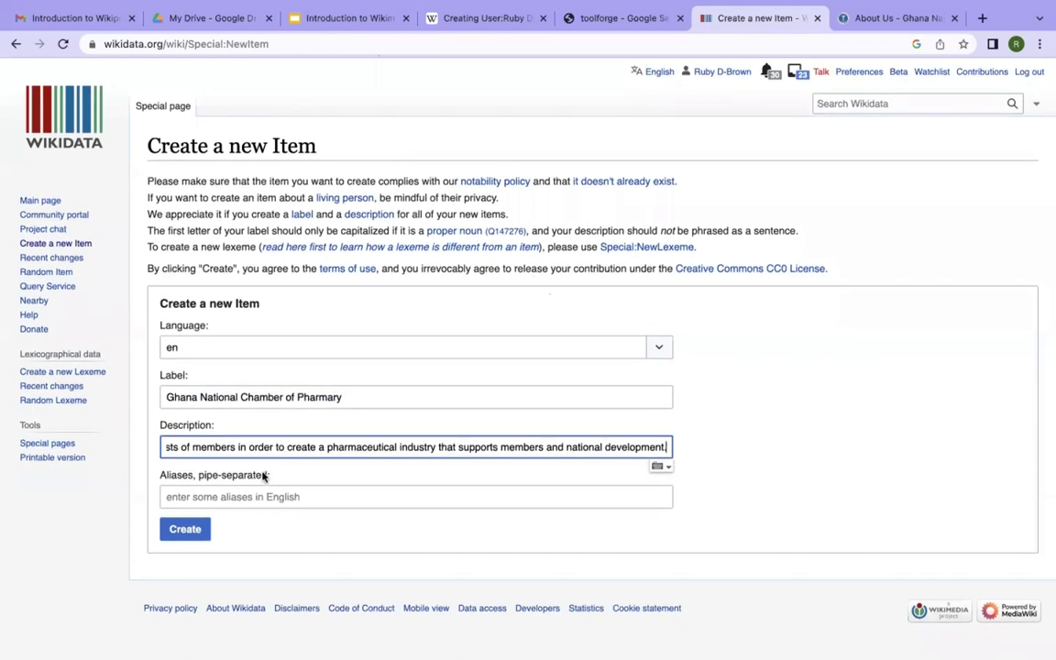
{"action": "left_click", "coordinate": [247, 500]}
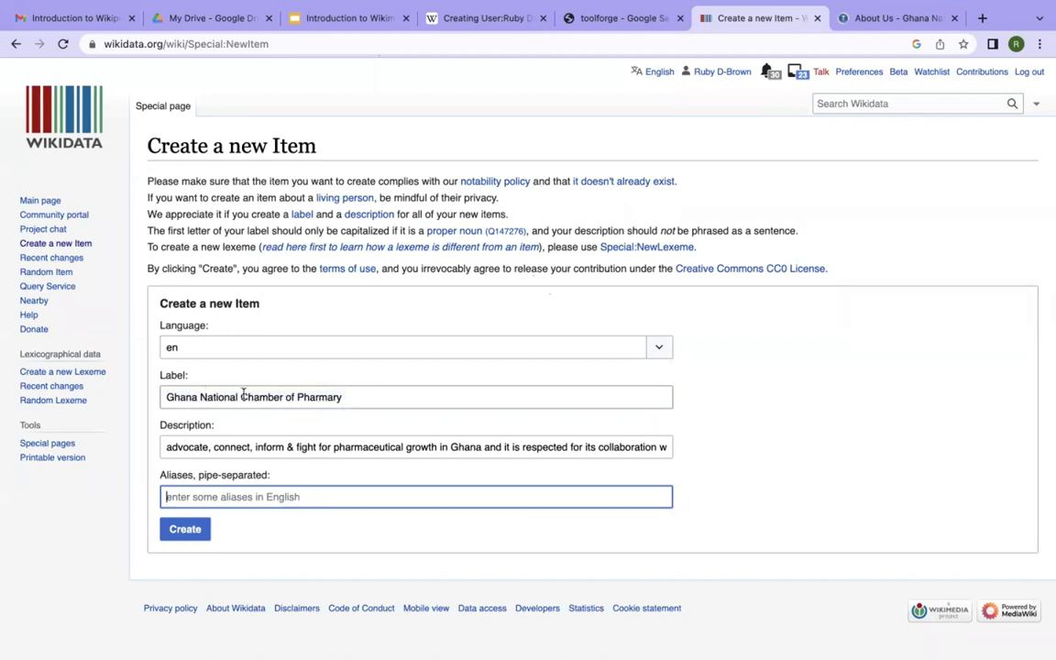
{"action": "left_click", "coordinate": [186, 532]}
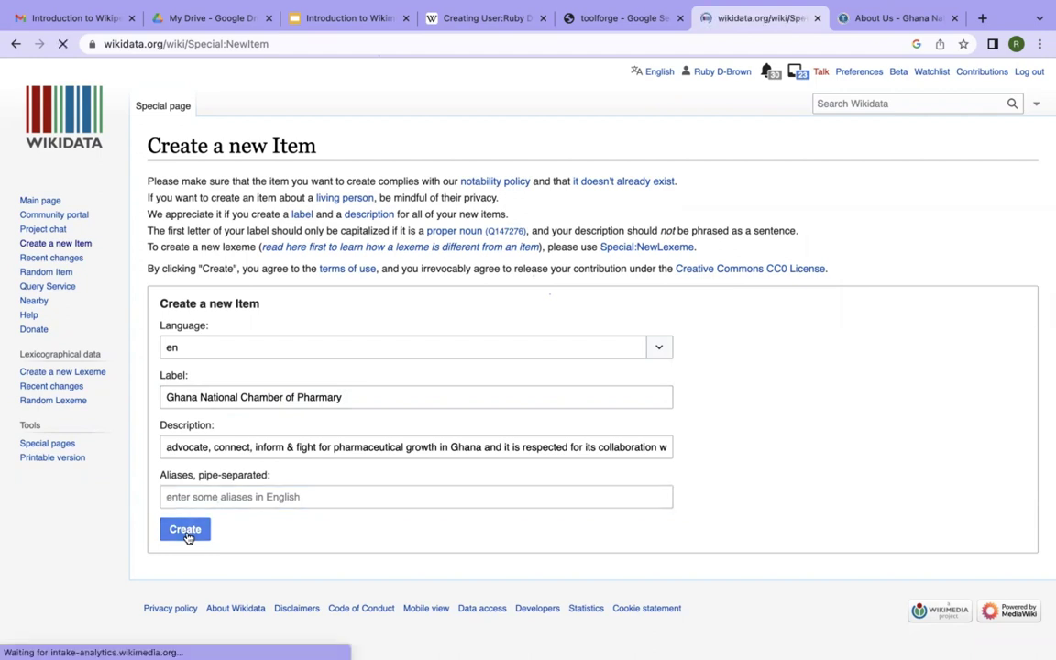
Review the item's full description text and compare it with the source passage on the Chamber's About Us page
{"action": "left_click", "coordinate": [217, 479]}
{"action": "left_click_drag", "start_coordinate": [166, 479], "coordinate": [484, 479]}
{"action": "left_click", "coordinate": [521, 476]}
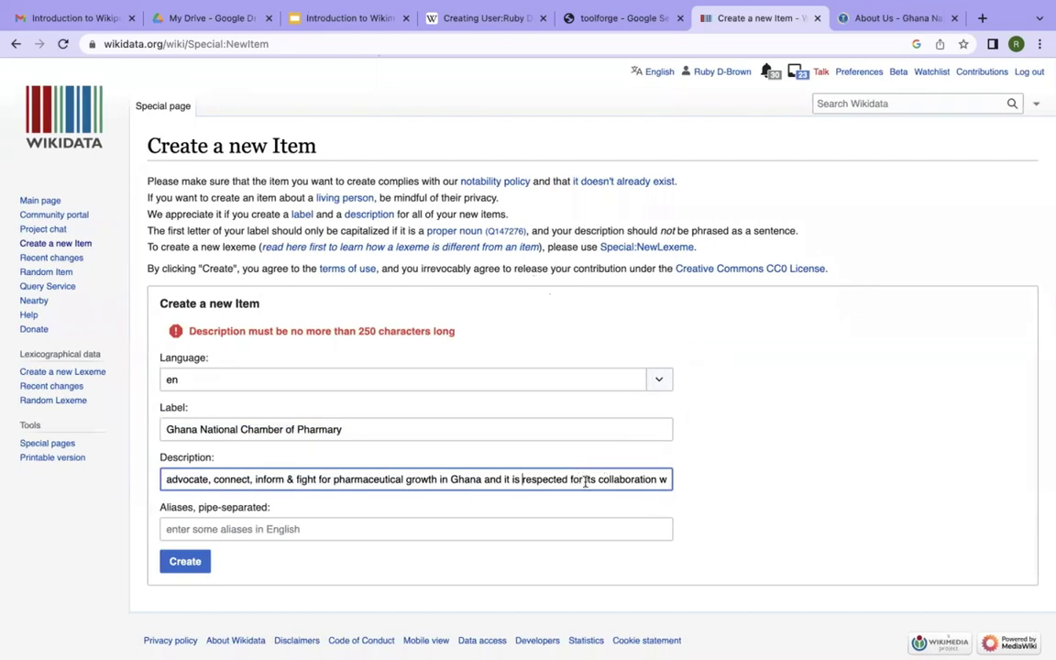
{"action": "scroll", "coordinate": [601, 480], "scroll_direction": "right", "scroll_amount": 10}
{"action": "scroll", "coordinate": [478, 481], "scroll_direction": "right", "scroll_amount": 2}
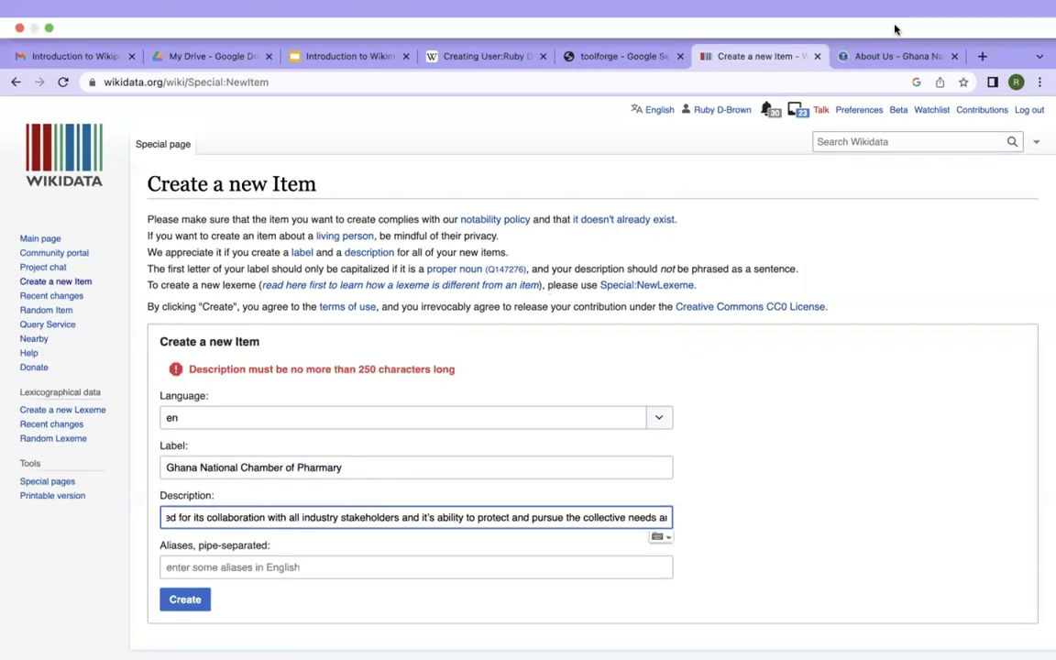
{"action": "mouse_move", "coordinate": [896, 29]}
{"action": "left_click", "coordinate": [886, 58]}
{"action": "scroll", "coordinate": [362, 340], "scroll_direction": "down", "scroll_amount": 1}
{"action": "scroll", "coordinate": [362, 340], "scroll_direction": "down", "scroll_amount": 2}
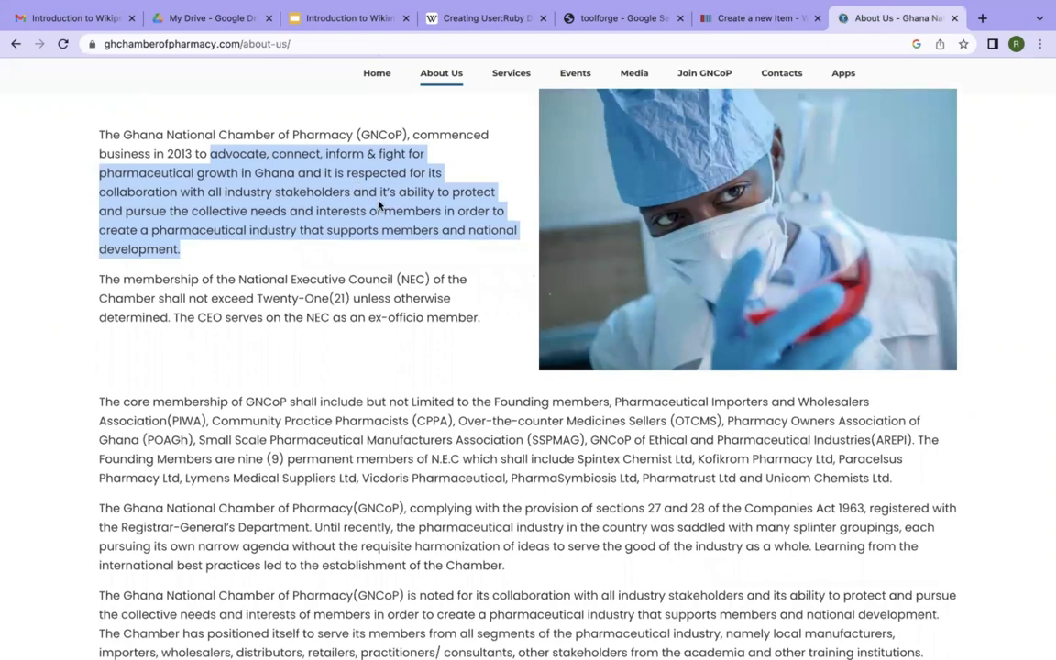
Shorten the description to the part from "to protect and pursue the collective needs" through "national development." and create the item
{"action": "left_click", "coordinate": [724, 20]}
{"action": "left_click", "coordinate": [265, 479]}
{"action": "left_click_drag", "start_coordinate": [346, 473], "coordinate": [422, 483]}
{"action": "left_click_drag", "start_coordinate": [455, 478], "coordinate": [303, 484]}
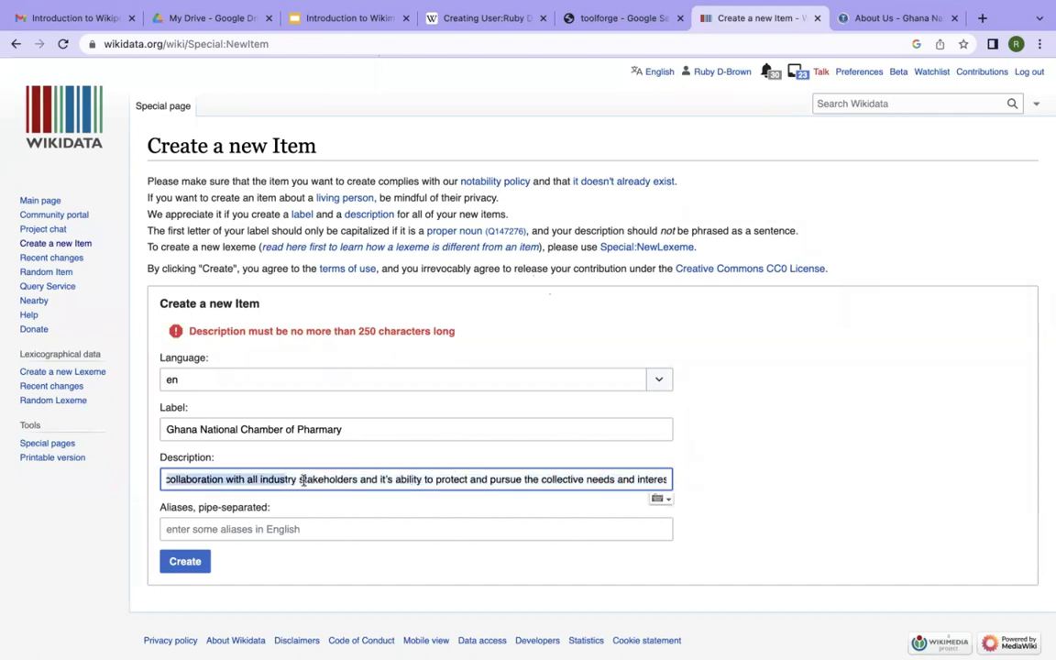
{"action": "left_click", "coordinate": [307, 479]}
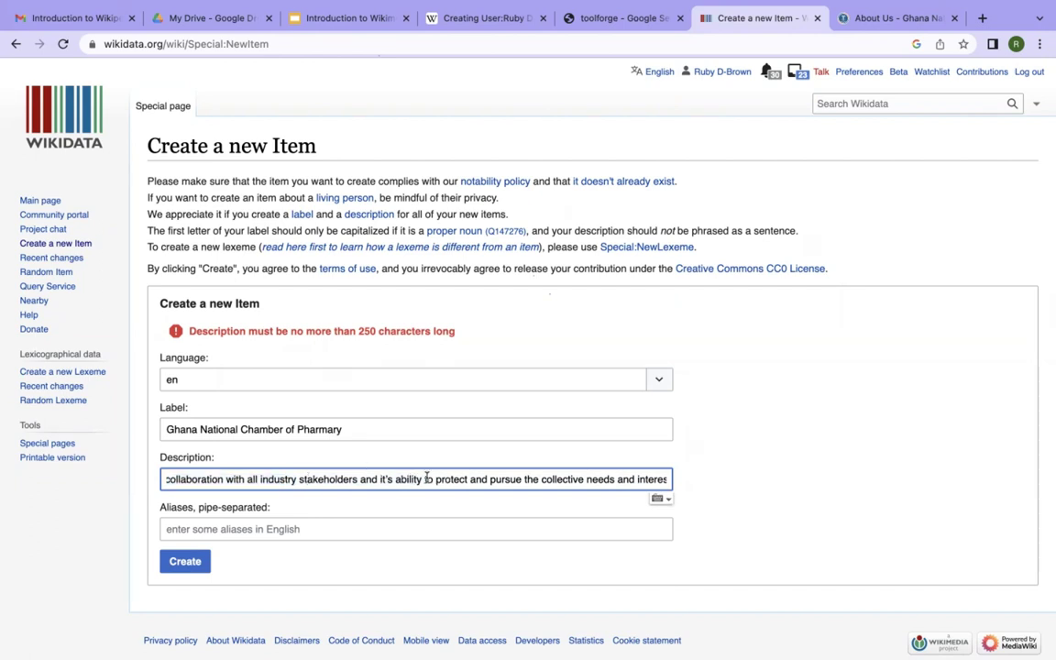
{"action": "key", "text": "super+a"}
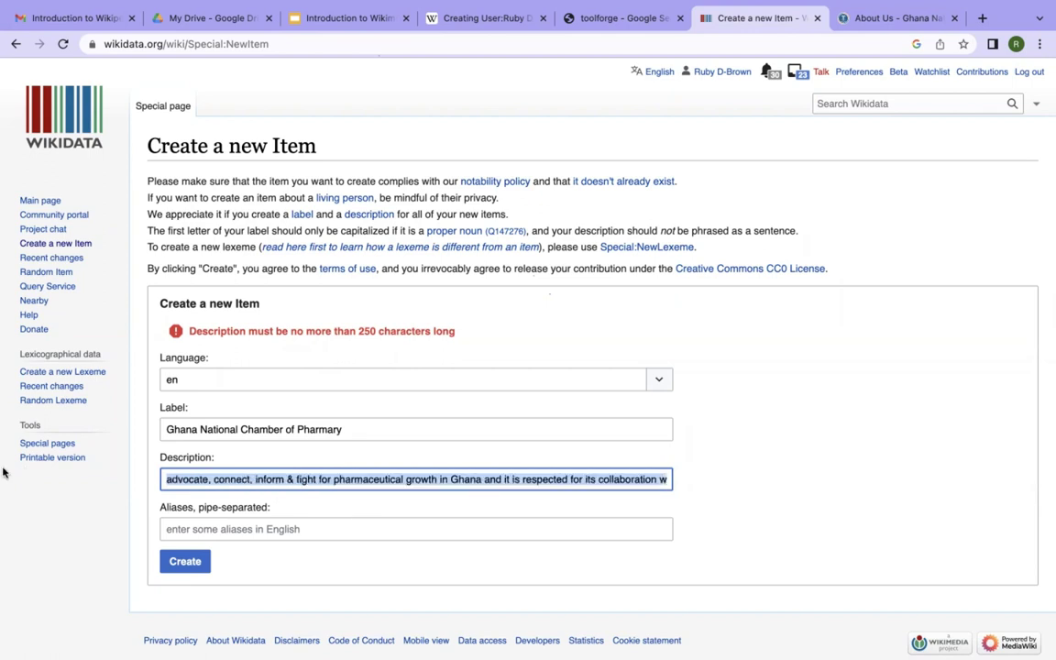
{"action": "key", "text": "Left"}
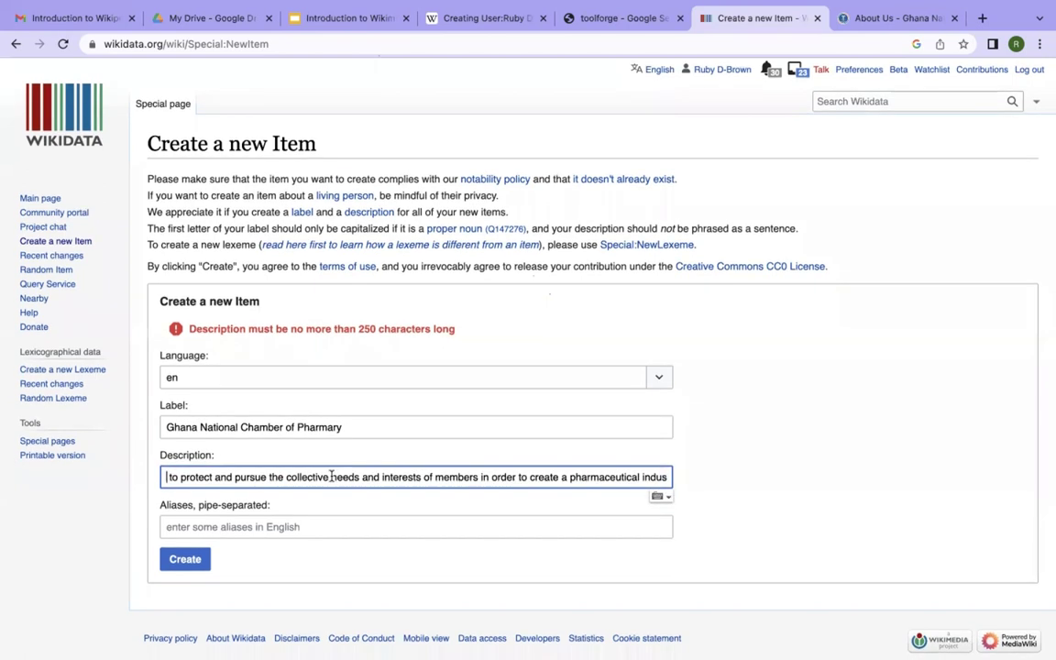
{"action": "left_click", "coordinate": [181, 563]}
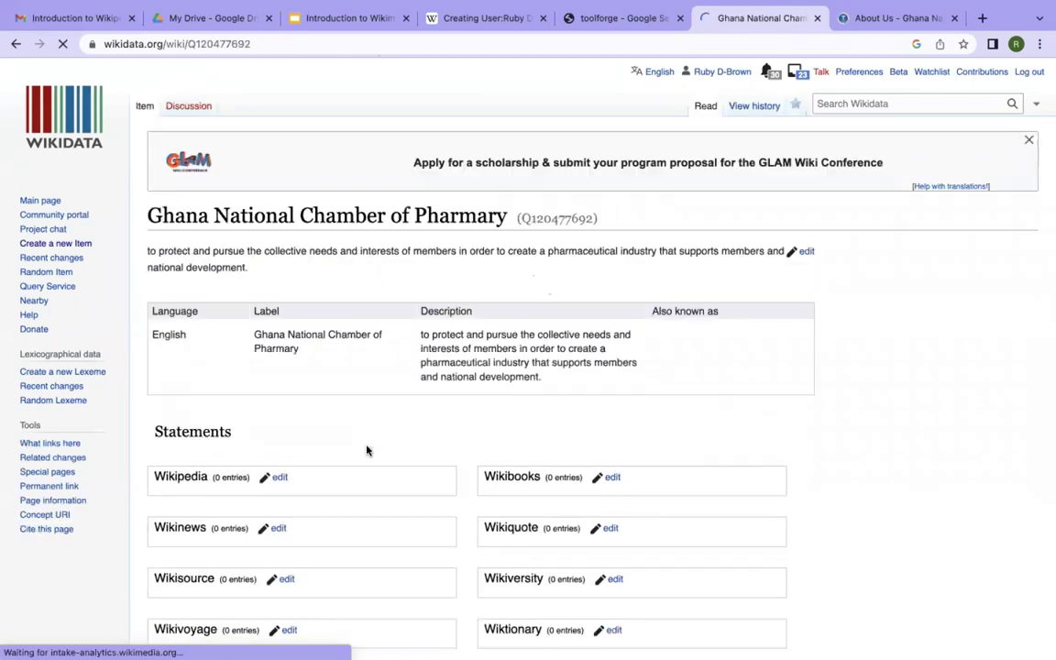
Look over the new item's page, examining its label, description, language table, statements and site link sections
{"action": "scroll", "coordinate": [414, 356], "scroll_direction": "down", "scroll_amount": 5}
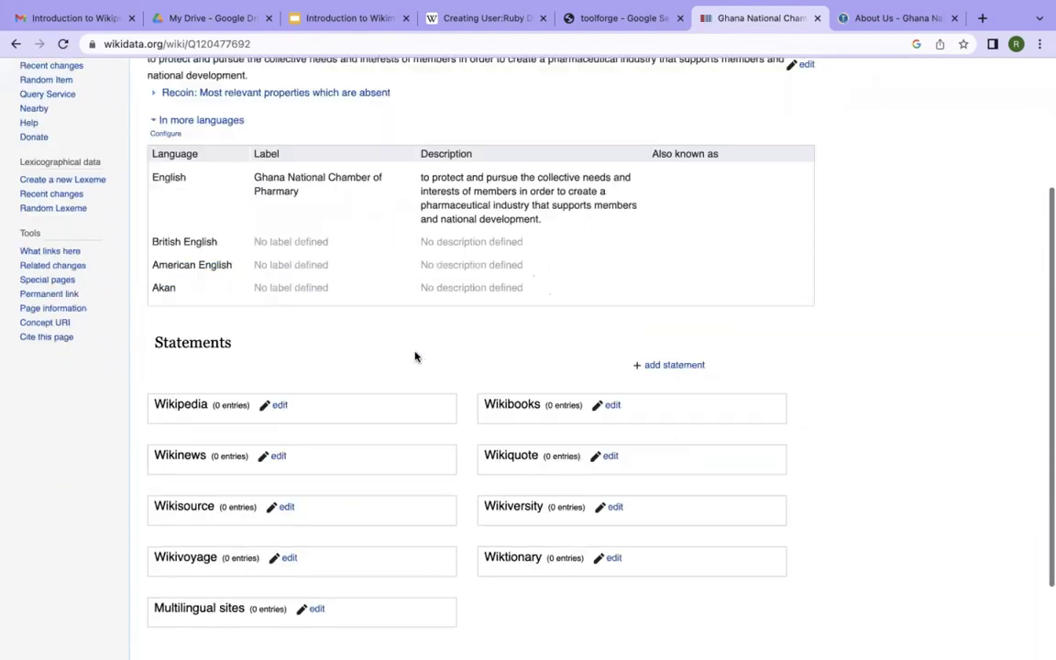
{"action": "scroll", "coordinate": [414, 357], "scroll_direction": "up", "scroll_amount": 5}
{"action": "scroll", "coordinate": [414, 356], "scroll_direction": "down", "scroll_amount": 2}
{"action": "scroll", "coordinate": [415, 356], "scroll_direction": "down", "scroll_amount": 3}
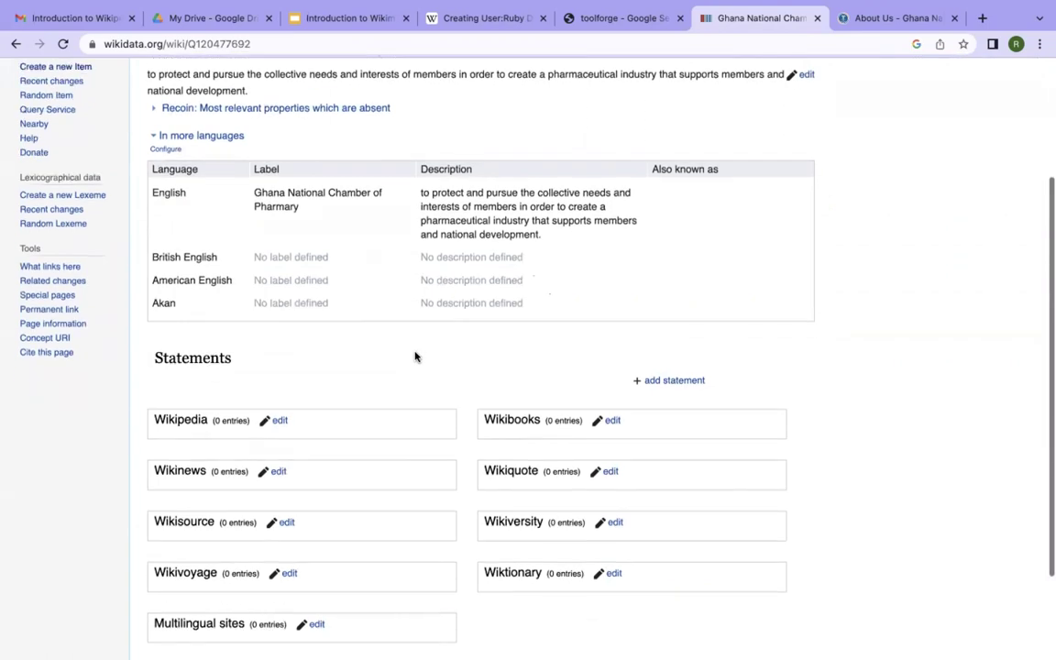
{"action": "scroll", "coordinate": [391, 309], "scroll_direction": "down", "scroll_amount": 2}
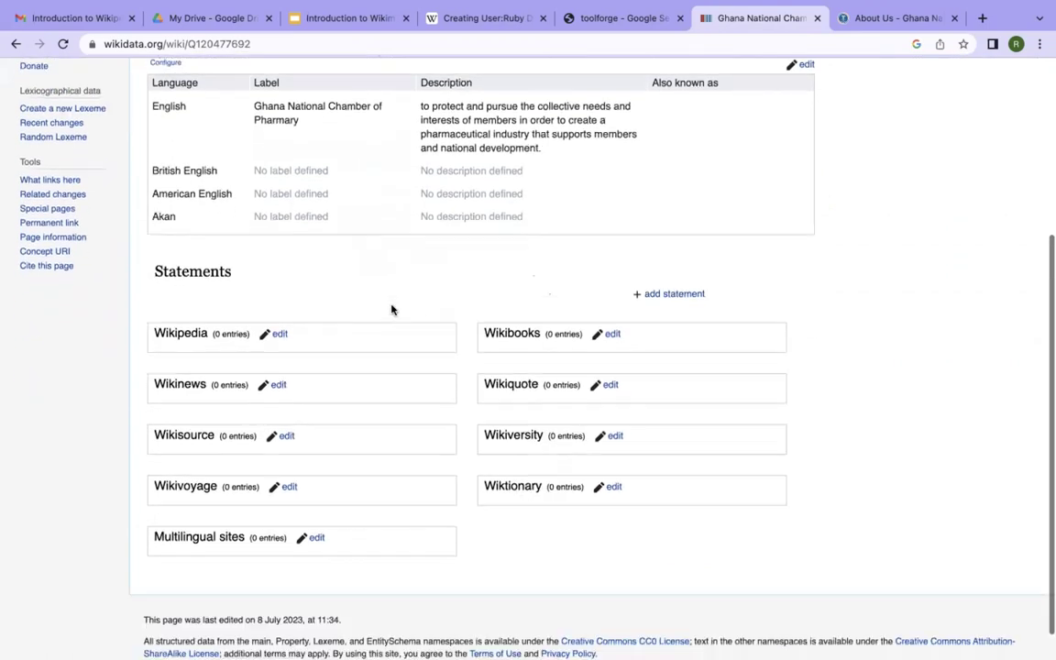
{"action": "scroll", "coordinate": [391, 310], "scroll_direction": "up", "scroll_amount": 5}
{"action": "scroll", "coordinate": [391, 310], "scroll_direction": "down", "scroll_amount": 3}
{"action": "scroll", "coordinate": [391, 310], "scroll_direction": "down", "scroll_amount": 1}
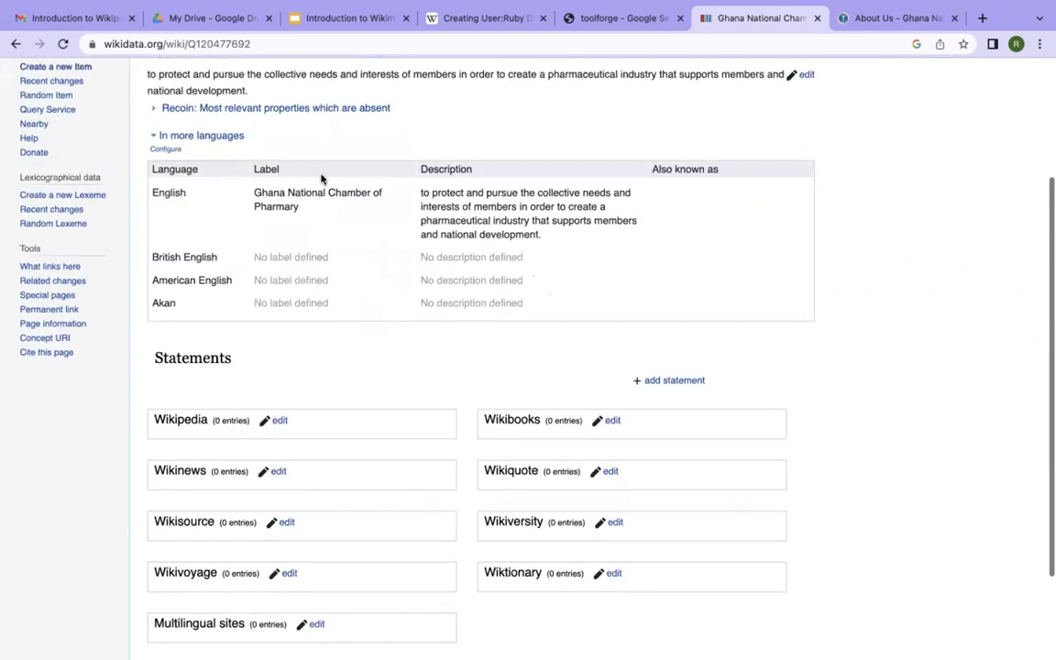
{"action": "scroll", "coordinate": [340, 209], "scroll_direction": "up", "scroll_amount": 2}
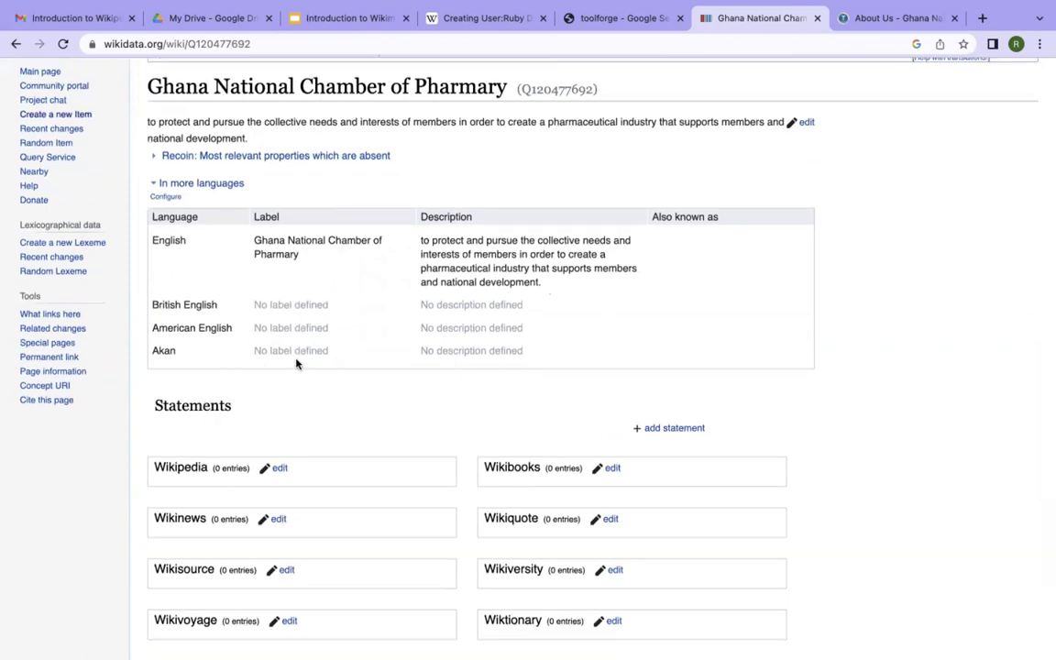
Add and publish an "instance of" statement with the value organization, the social entity established to meet needs or pursue goals
{"action": "scroll", "coordinate": [642, 386], "scroll_direction": "down", "scroll_amount": 1}
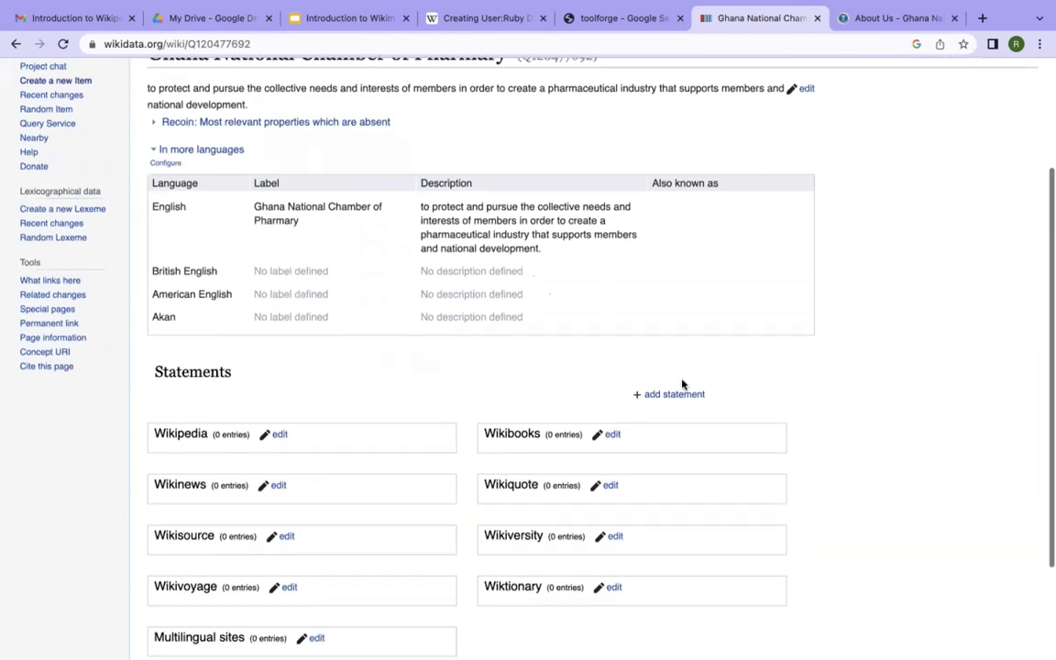
{"action": "left_click", "coordinate": [667, 395]}
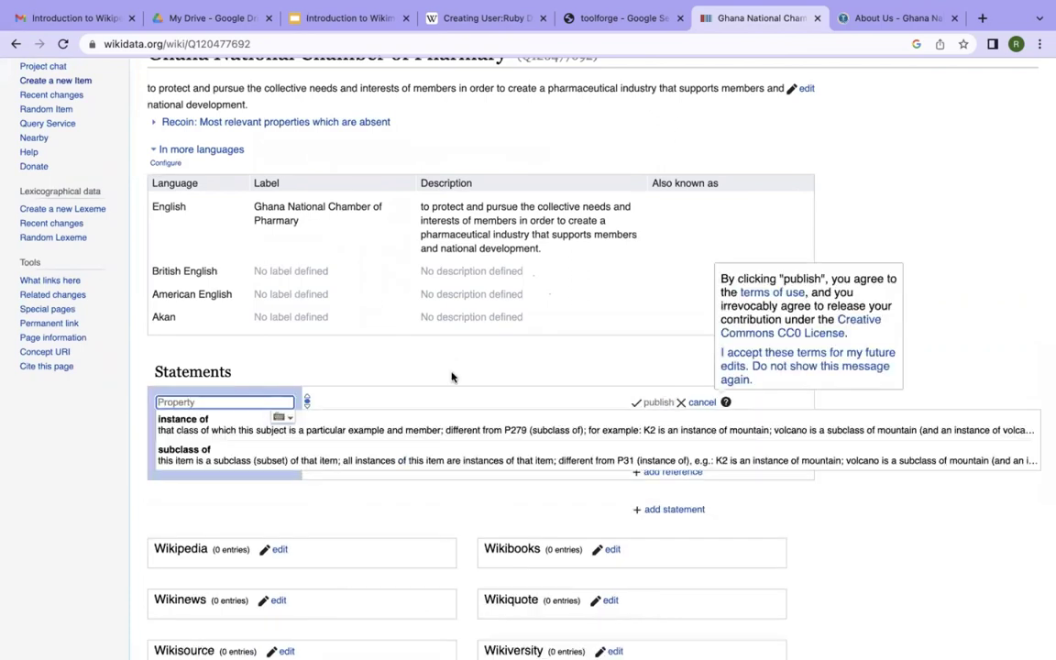
{"action": "left_click", "coordinate": [188, 428]}
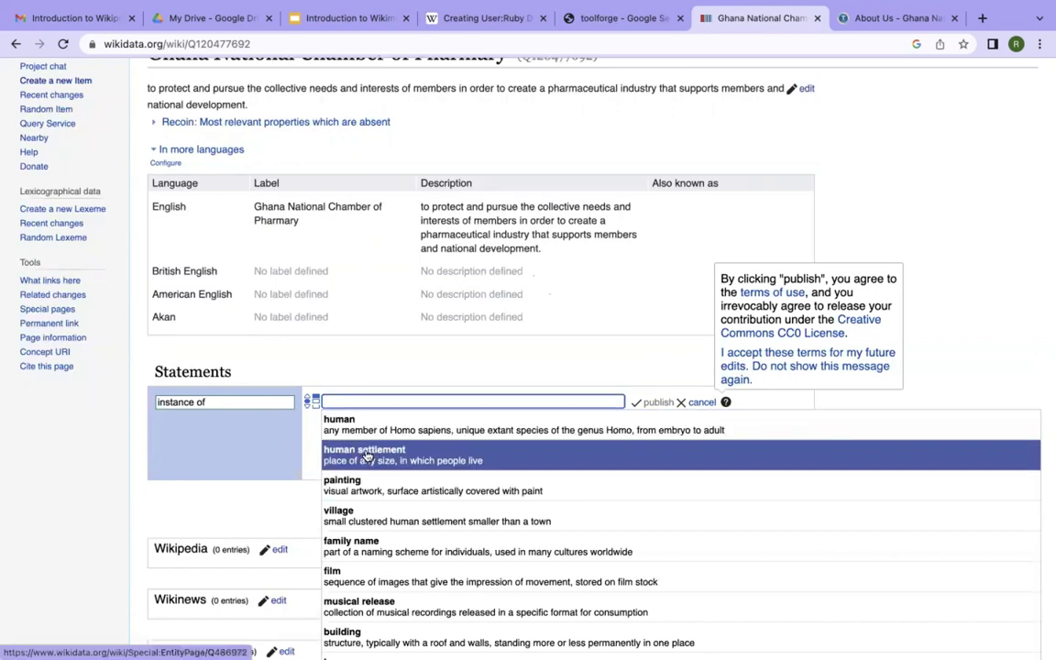
{"action": "scroll", "coordinate": [391, 550], "scroll_direction": "down", "scroll_amount": 2}
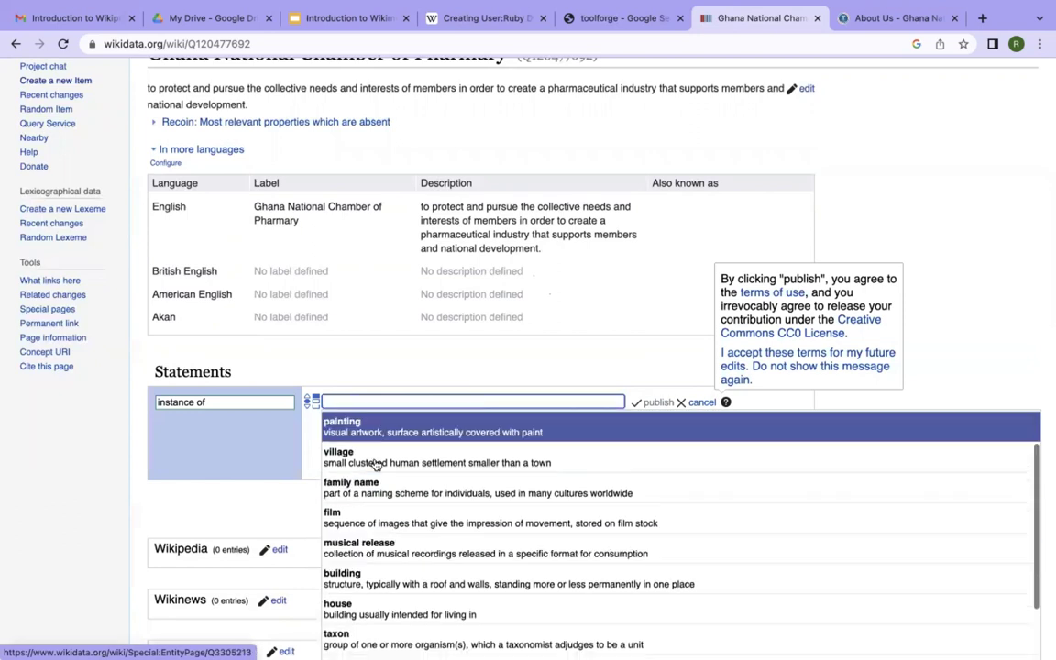
{"action": "scroll", "coordinate": [377, 423], "scroll_direction": "up", "scroll_amount": 2}
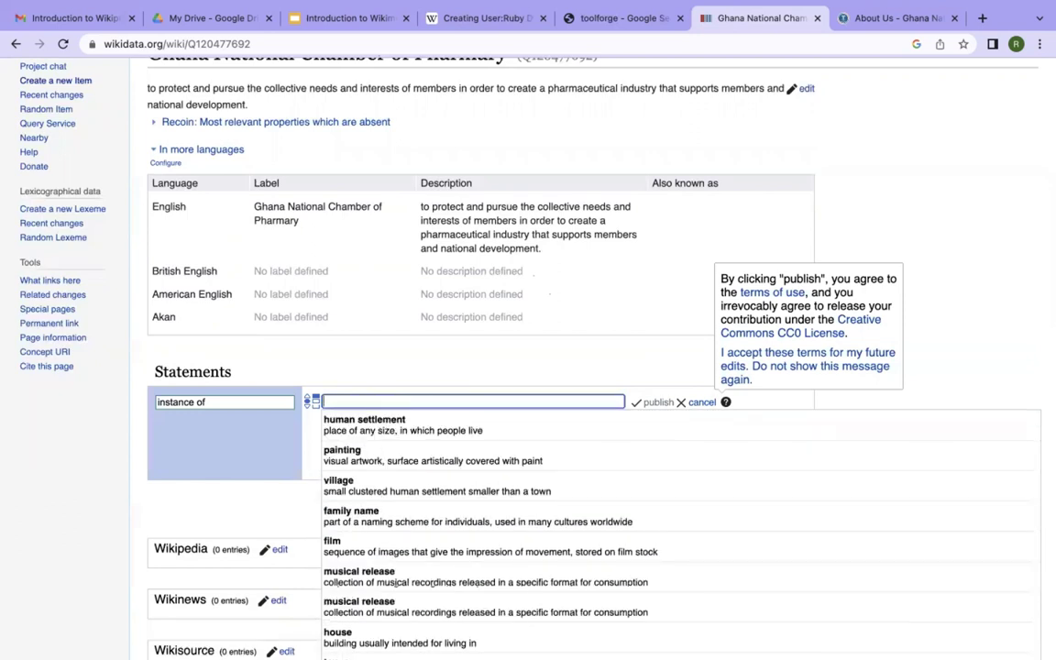
{"action": "type", "text": "ganiza"}
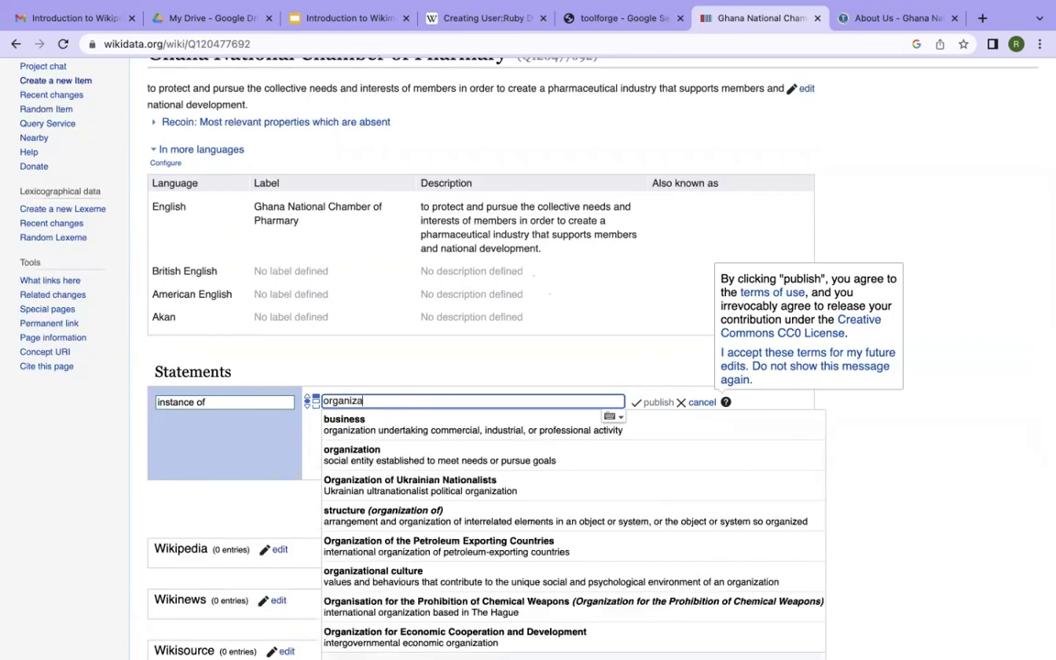
{"action": "type", "text": "tion"}
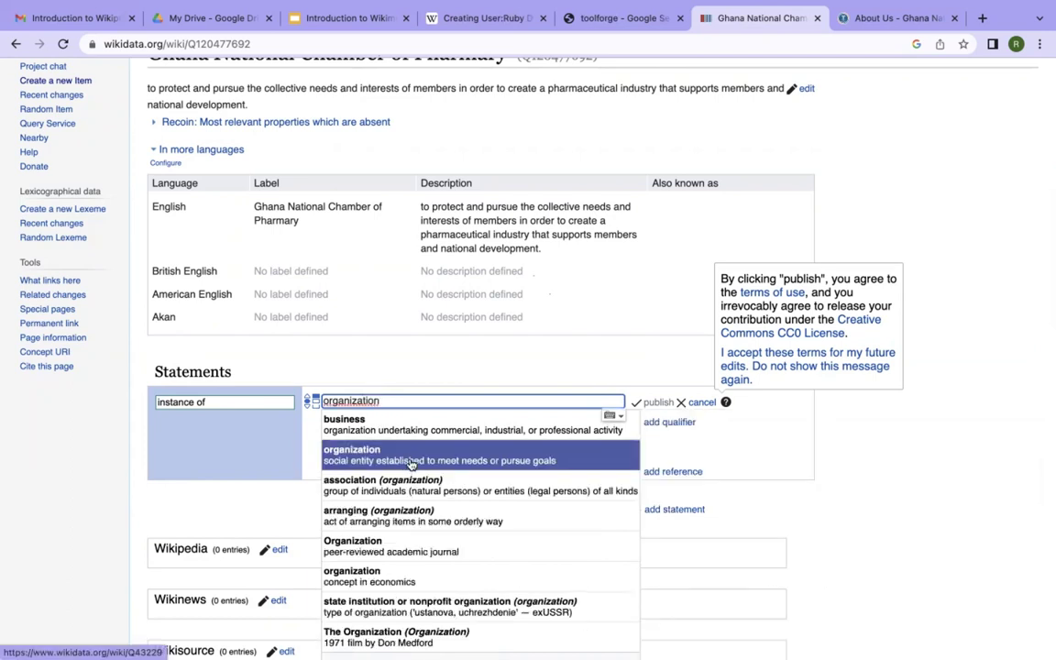
{"action": "left_click", "coordinate": [410, 463]}
{"action": "left_click", "coordinate": [657, 403]}
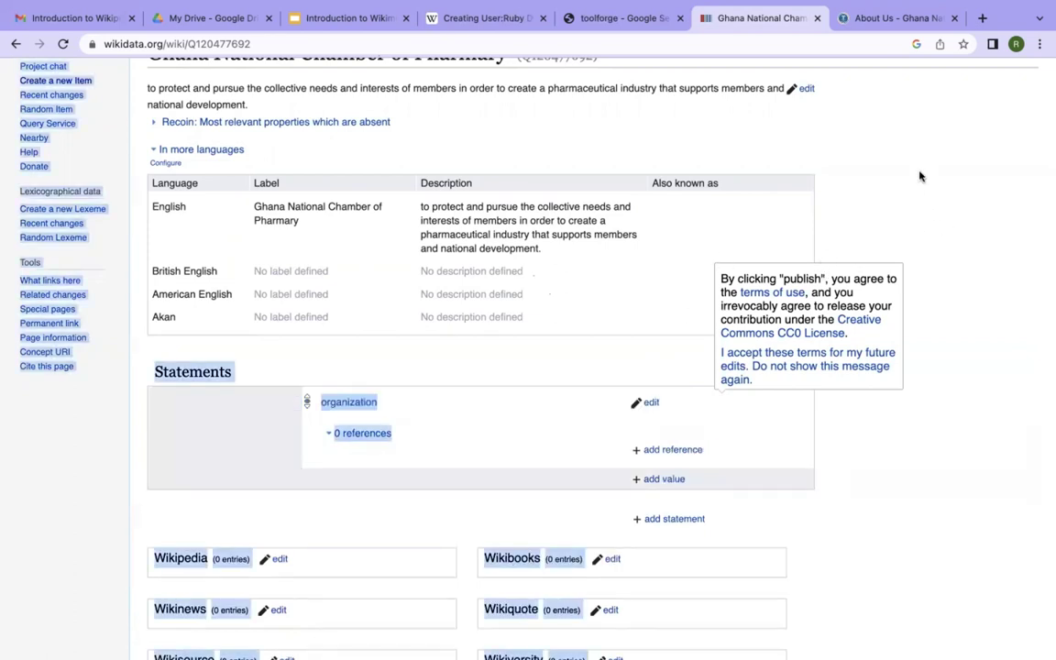
Add and publish a "country" statement with the value Ghana, the sovereign state in West Africa
{"action": "scroll", "coordinate": [575, 406], "scroll_direction": "down", "scroll_amount": 2}
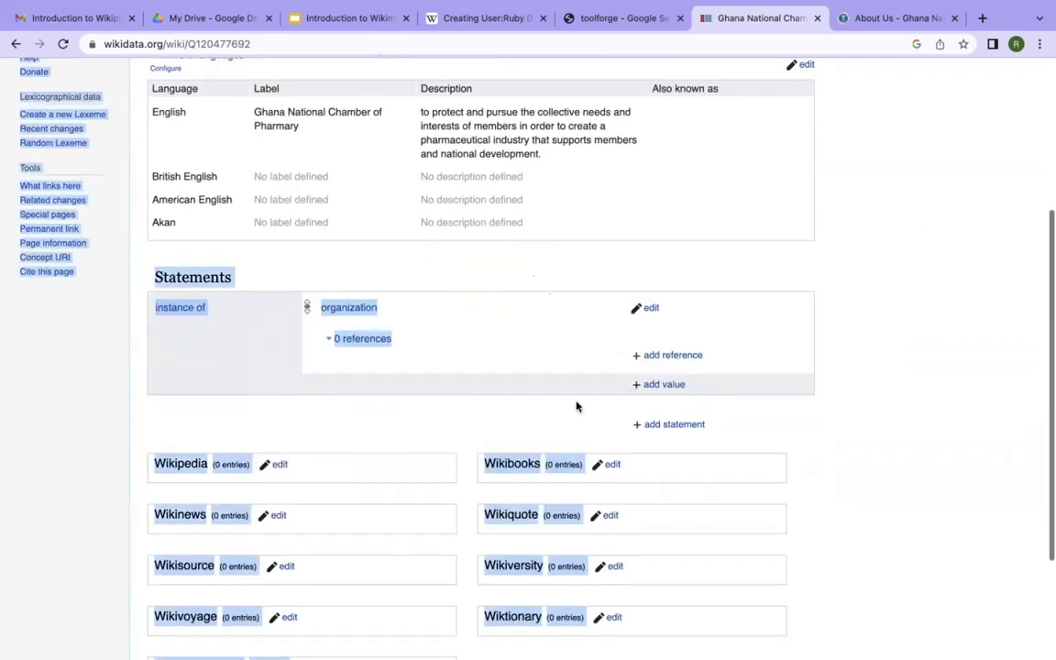
{"action": "left_click", "coordinate": [667, 425]}
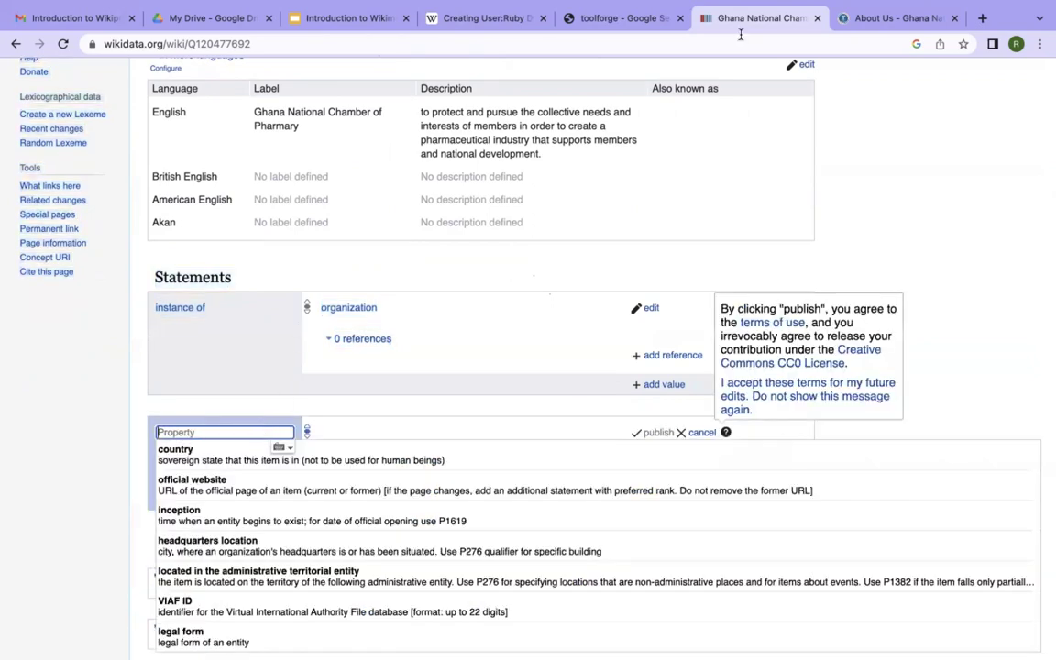
{"action": "left_click", "coordinate": [880, 18]}
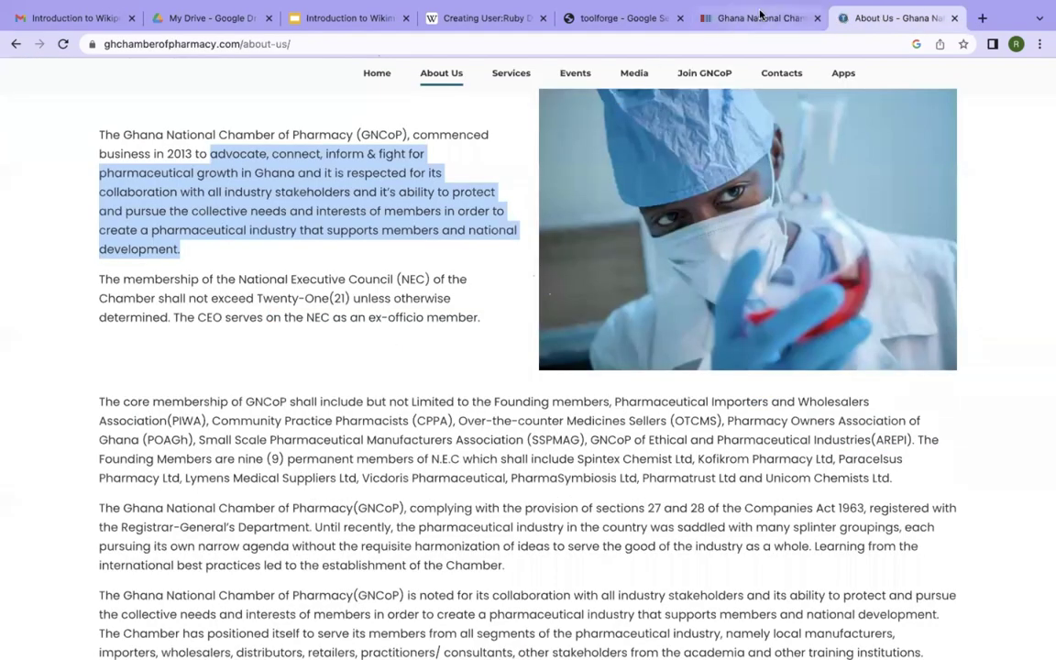
{"action": "left_click", "coordinate": [760, 17]}
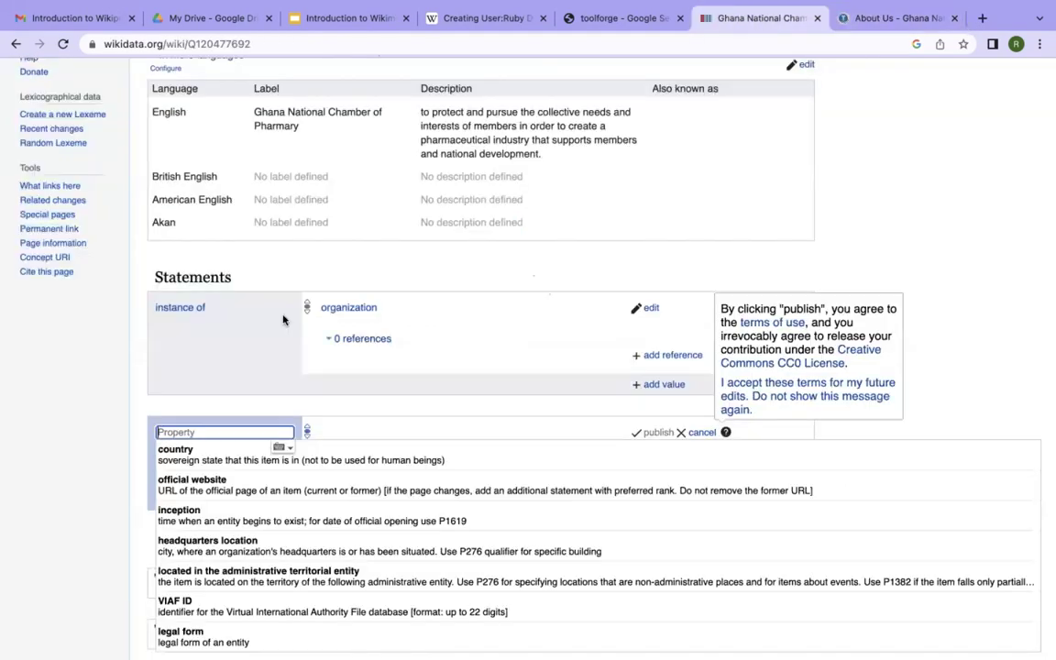
{"action": "left_click", "coordinate": [188, 454]}
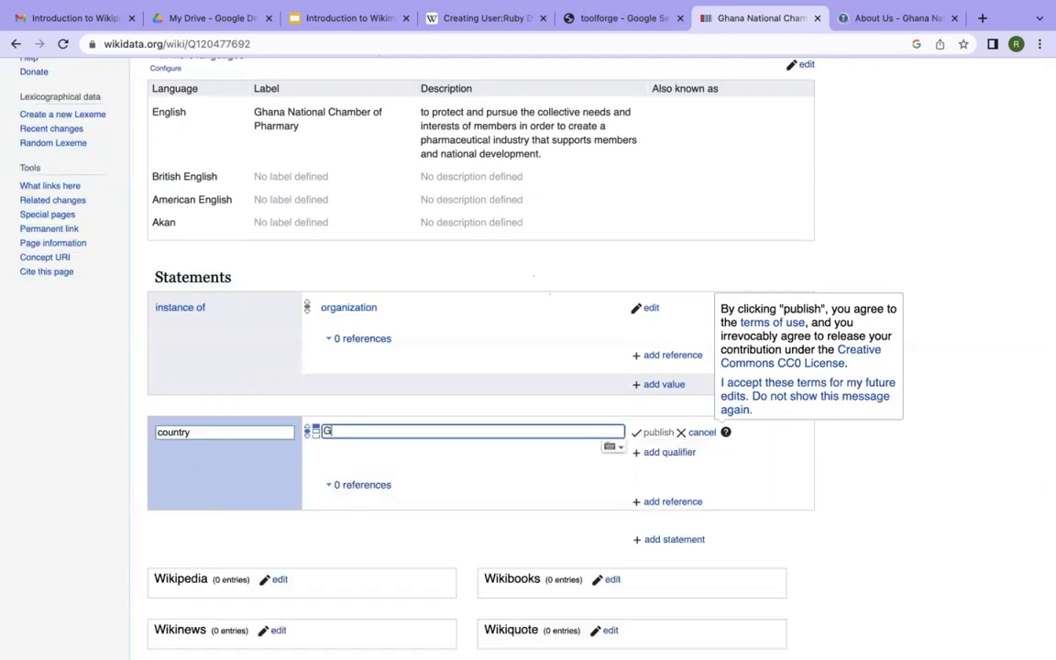
{"action": "type", "text": "Ghana"}
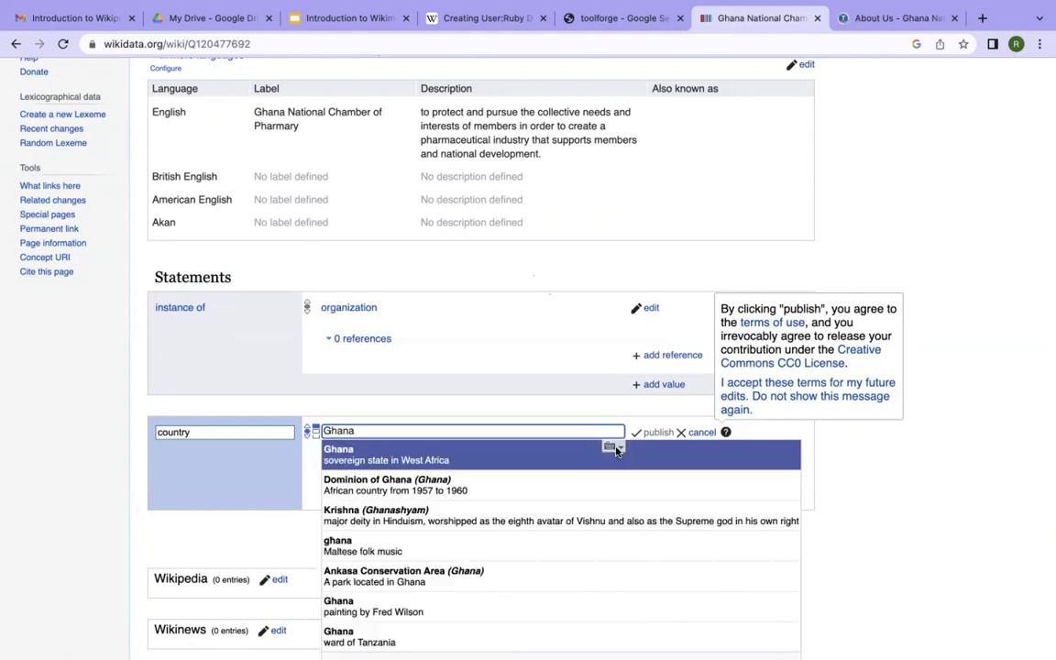
{"action": "left_click", "coordinate": [478, 458]}
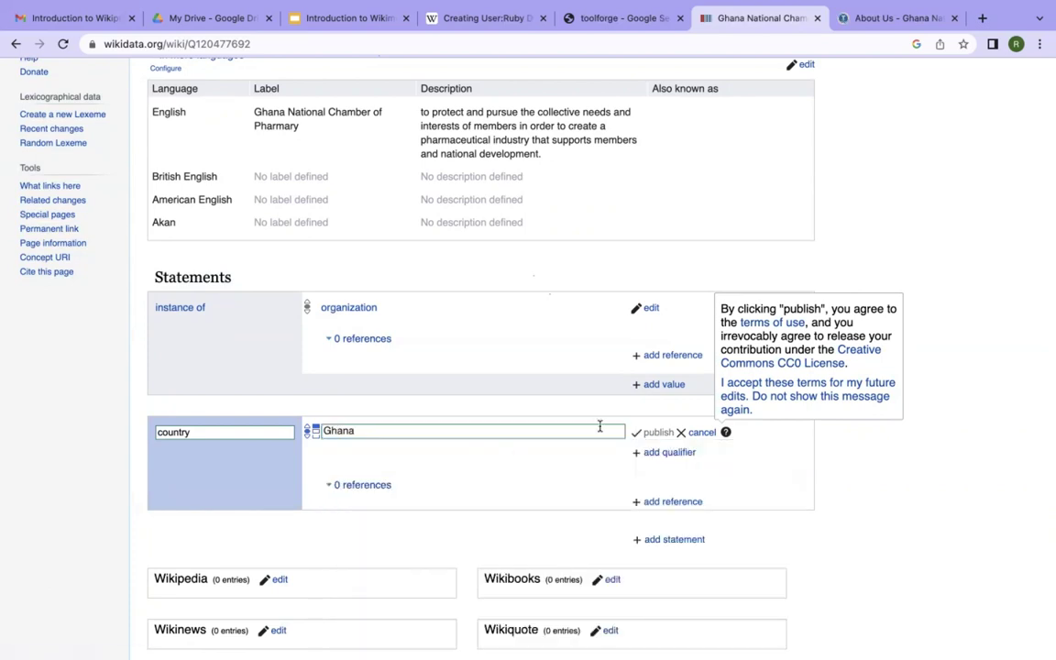
{"action": "left_click", "coordinate": [656, 432]}
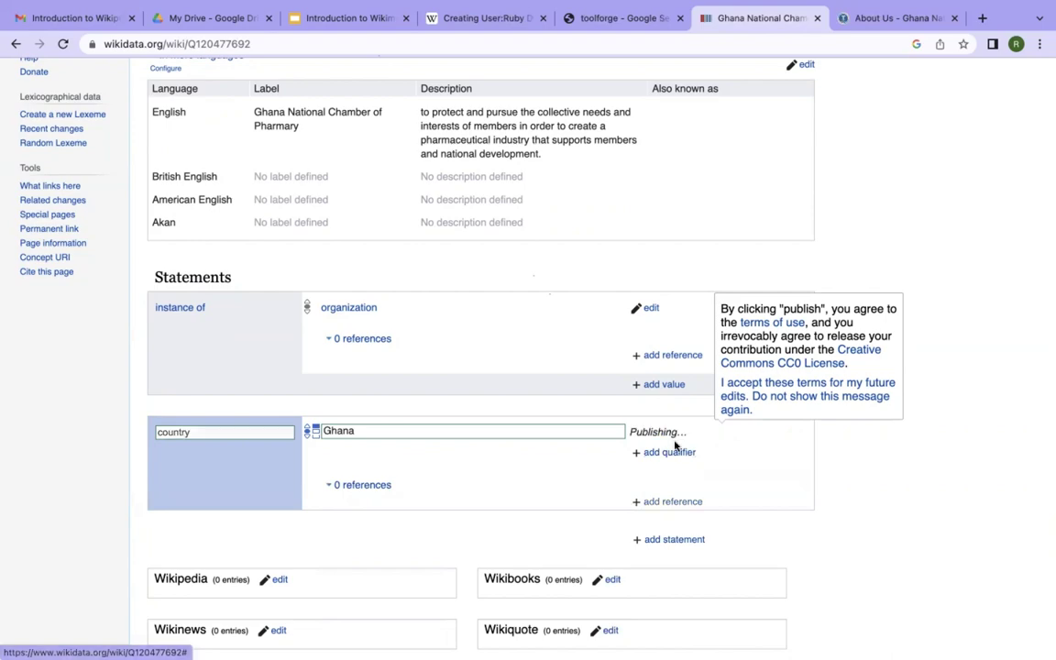
{"action": "left_click", "coordinate": [672, 549]}
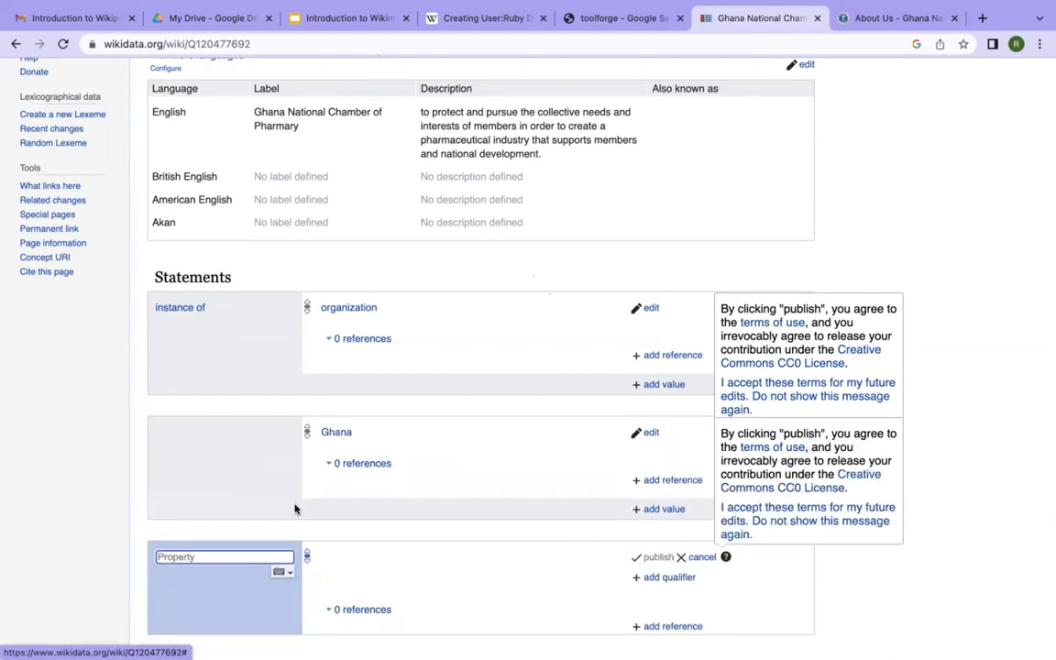
{"action": "scroll", "coordinate": [223, 558], "scroll_direction": "down", "scroll_amount": 2}
{"action": "left_click", "coordinate": [218, 478]}
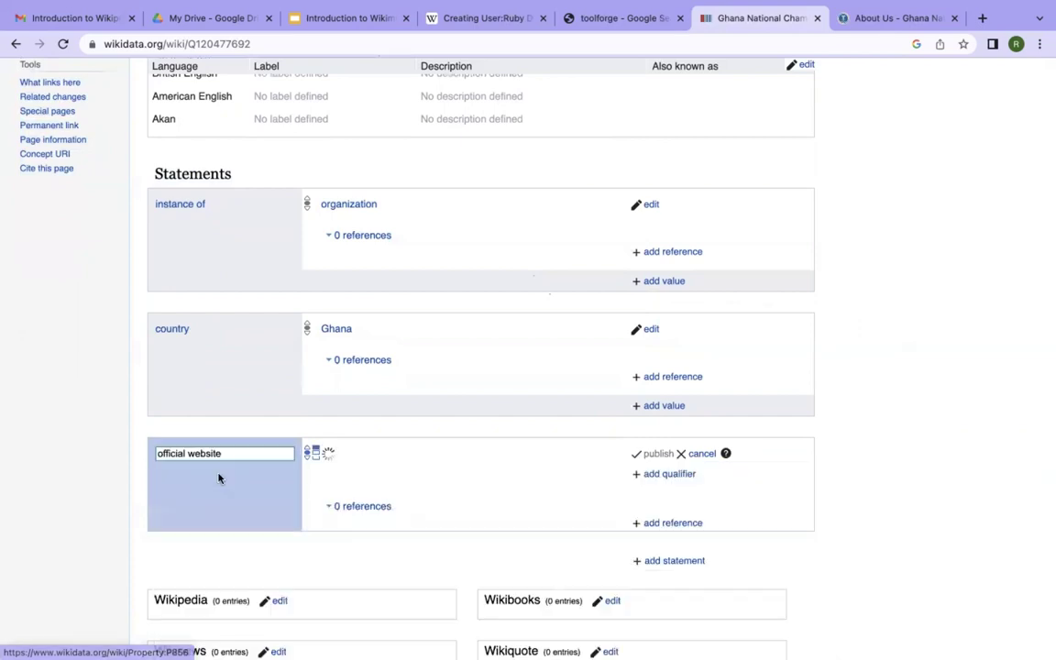
{"action": "mouse_move", "coordinate": [903, 16]}
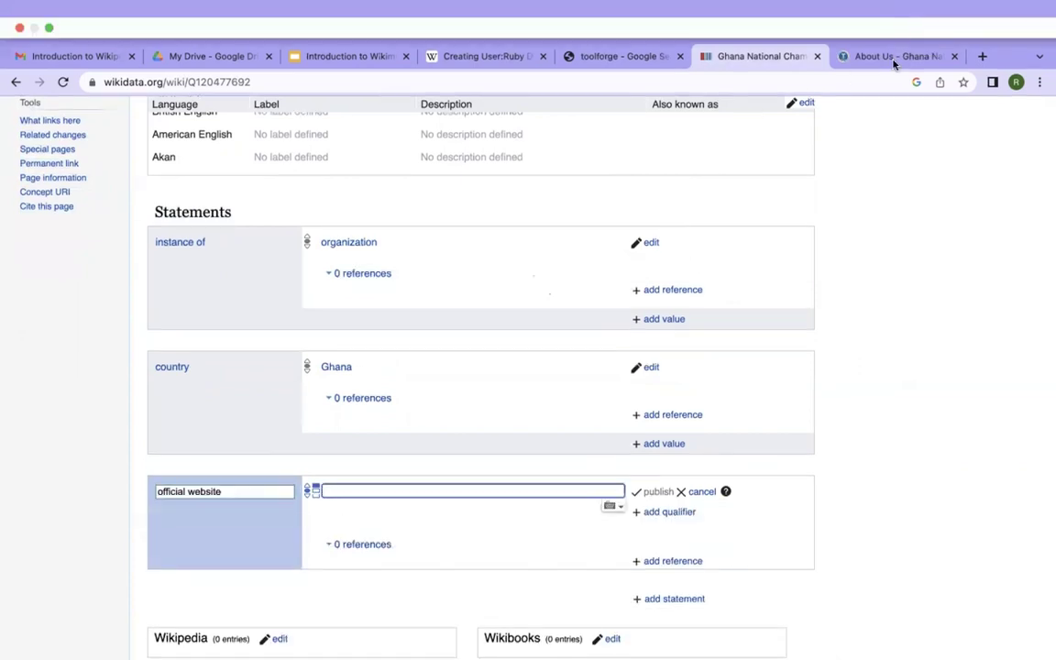
{"action": "left_click", "coordinate": [894, 57]}
{"action": "left_click", "coordinate": [253, 82]}
{"action": "key", "text": "super+c"}
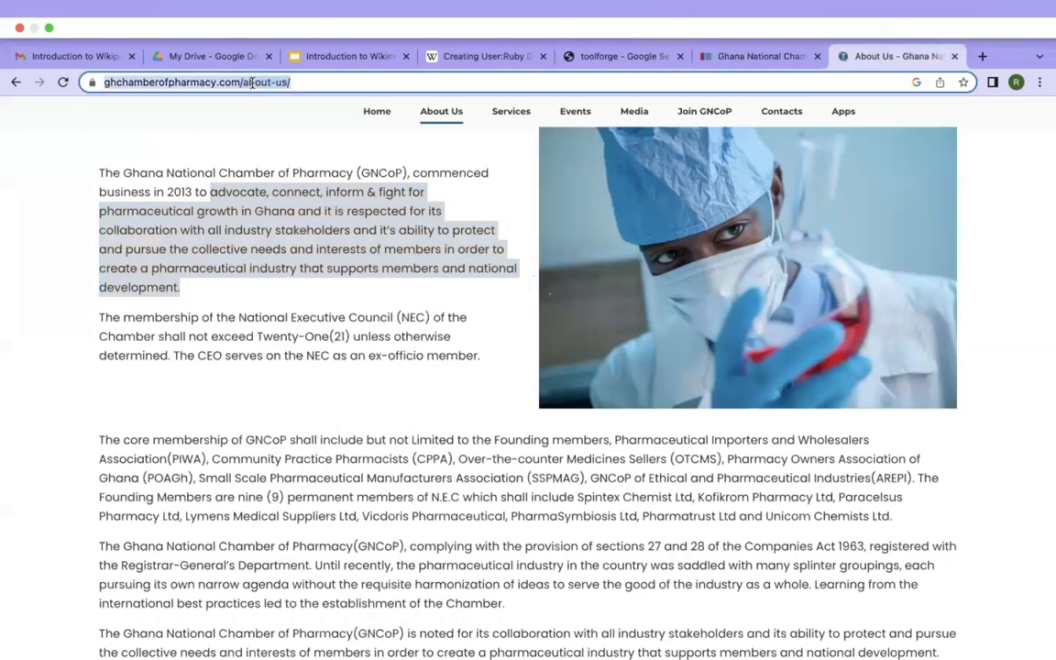
{"action": "left_click", "coordinate": [750, 57]}
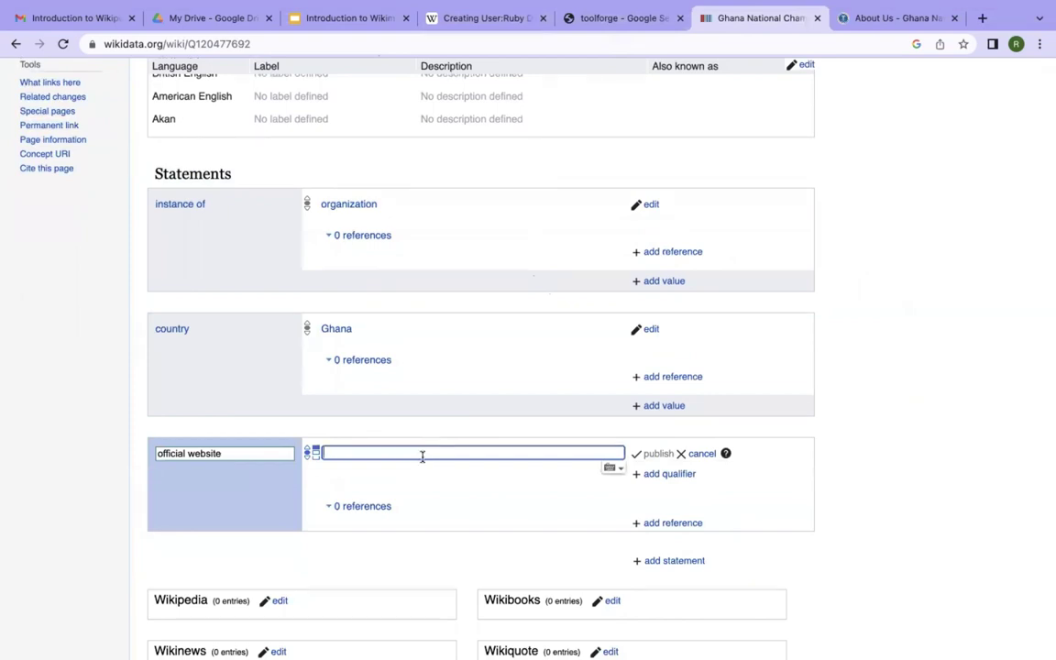
{"action": "key", "text": "super+v"}
{"action": "left_click", "coordinate": [656, 453]}
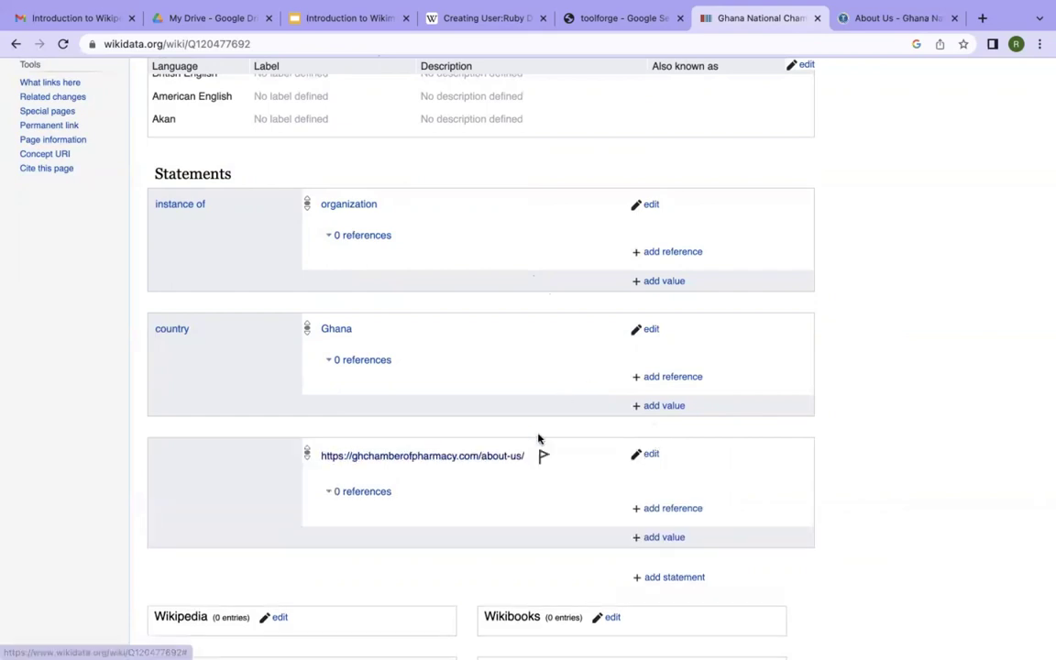
Start an "inception" statement on the item and check the founding year on the chamber's About Us page
{"action": "scroll", "coordinate": [539, 439], "scroll_direction": "down", "scroll_amount": 2}
{"action": "scroll", "coordinate": [539, 439], "scroll_direction": "down", "scroll_amount": 3}
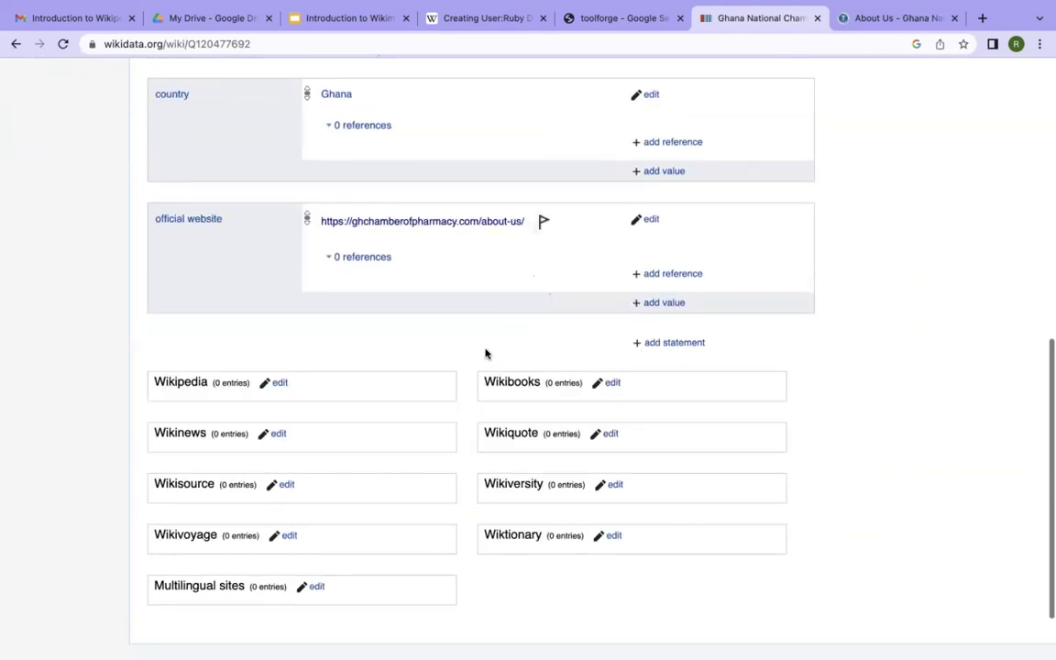
{"action": "left_click", "coordinate": [675, 343]}
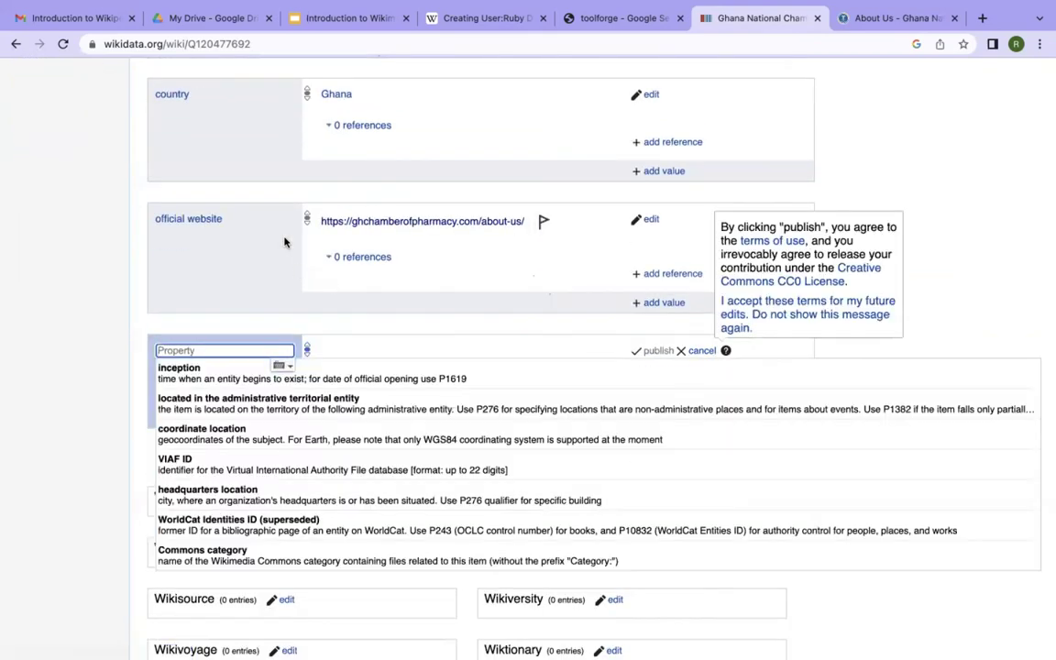
{"action": "left_click", "coordinate": [207, 372]}
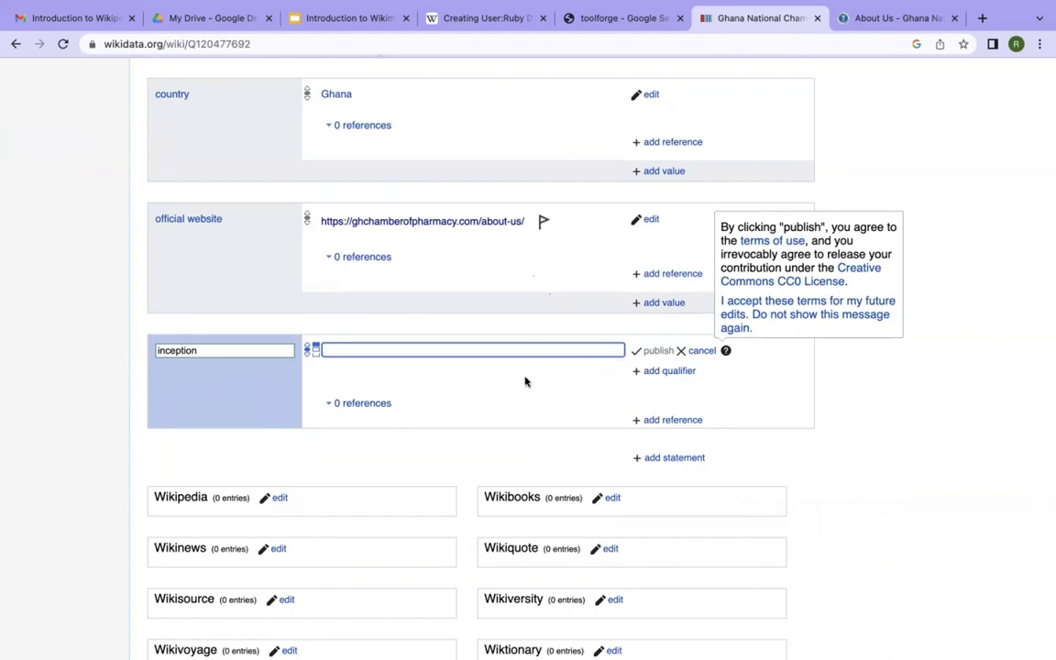
{"action": "scroll", "coordinate": [526, 381], "scroll_direction": "up", "scroll_amount": 2}
{"action": "left_click", "coordinate": [846, 14]}
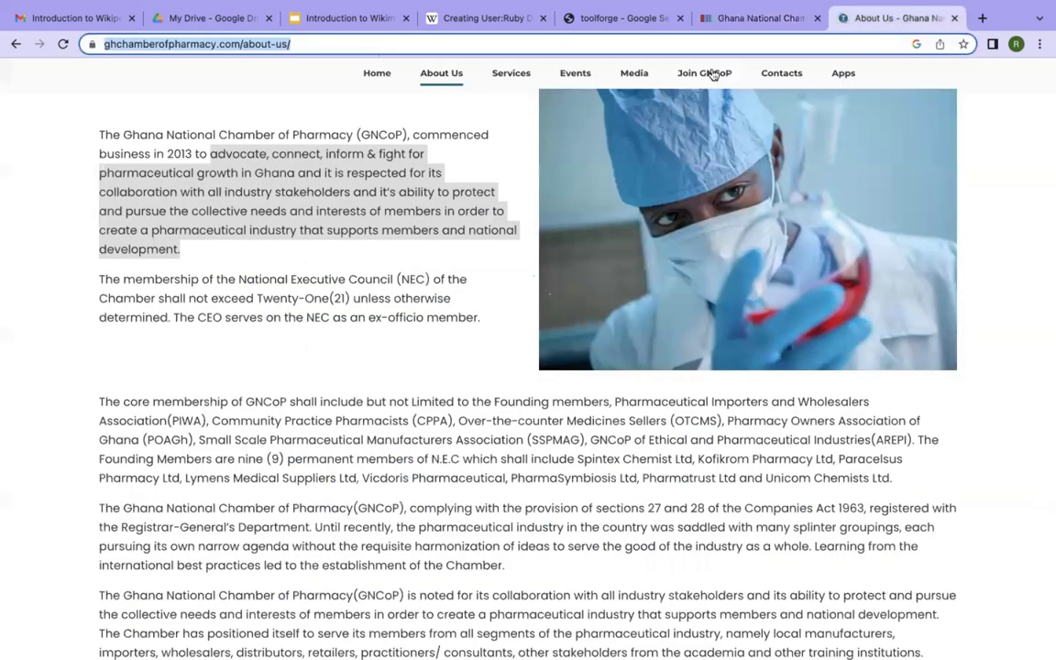
{"action": "left_click", "coordinate": [750, 19]}
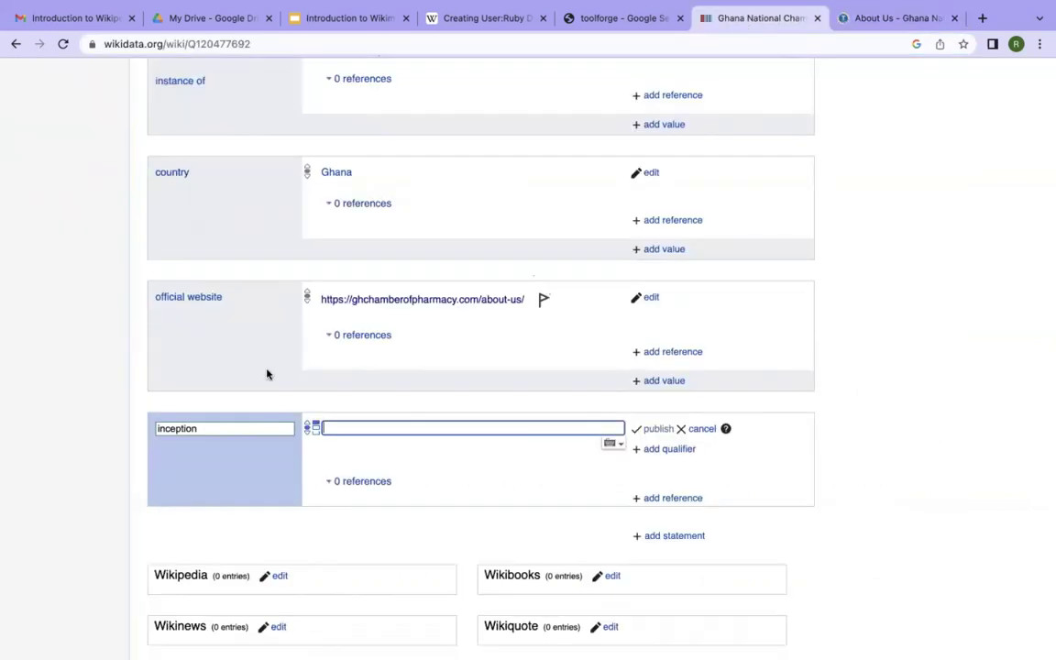
Set the inception date to 2013 with the precision set to year, and publish the statement
{"action": "type", "text": "2013"}
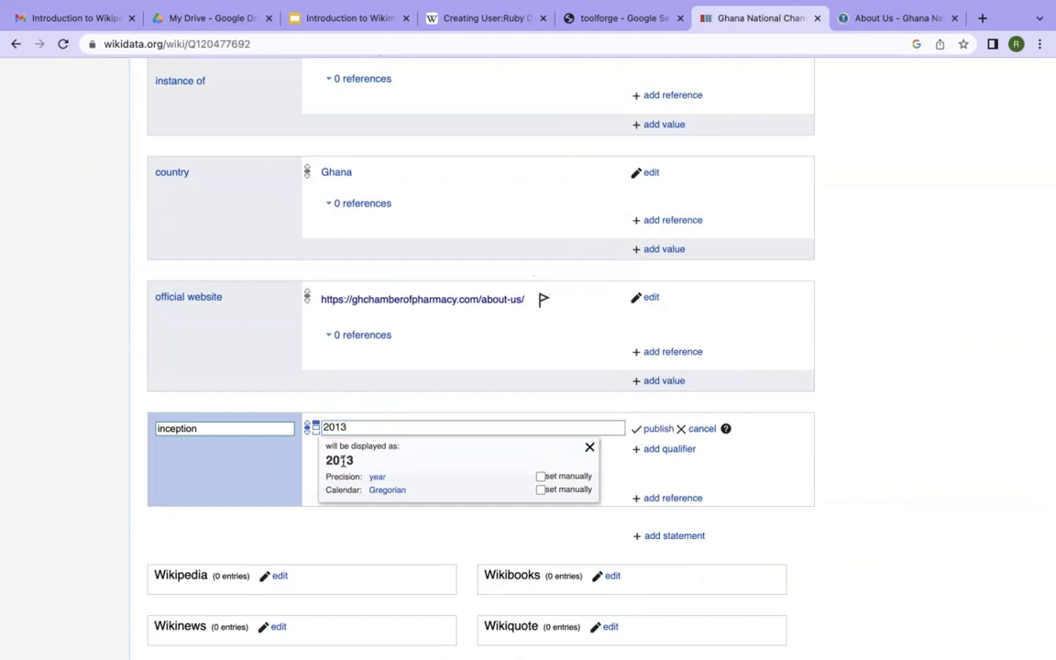
{"action": "left_click", "coordinate": [377, 477]}
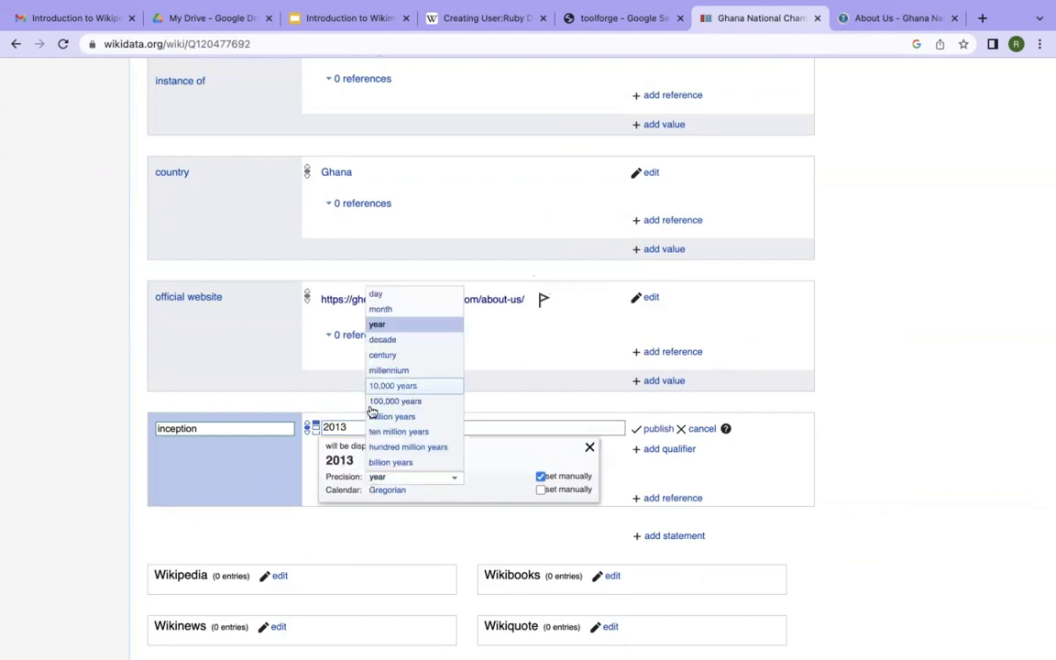
{"action": "left_click", "coordinate": [389, 325]}
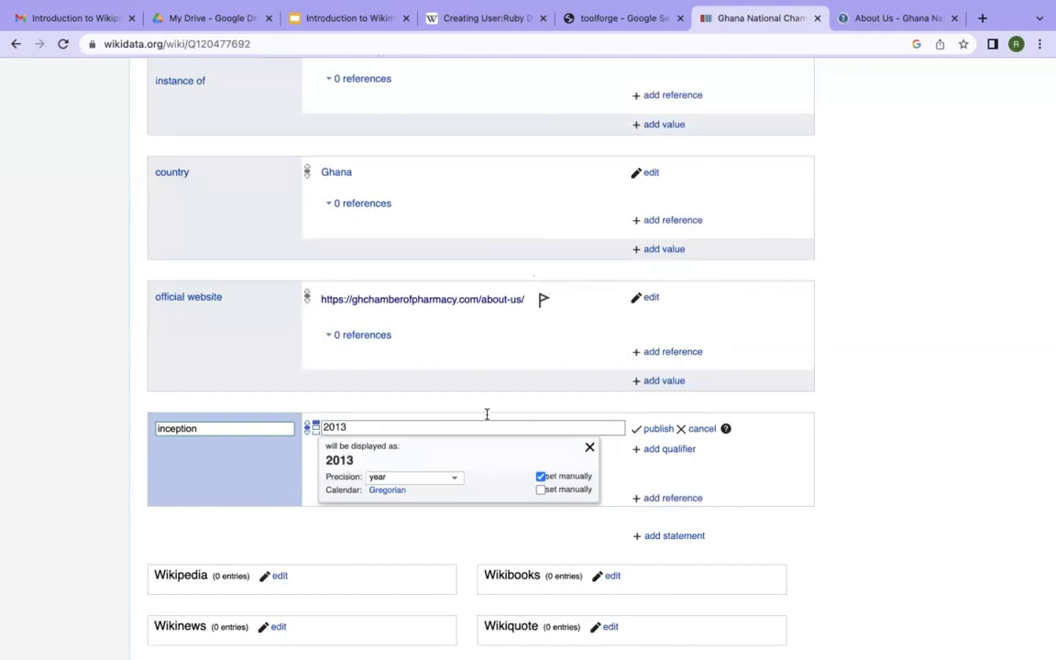
{"action": "left_click", "coordinate": [589, 447]}
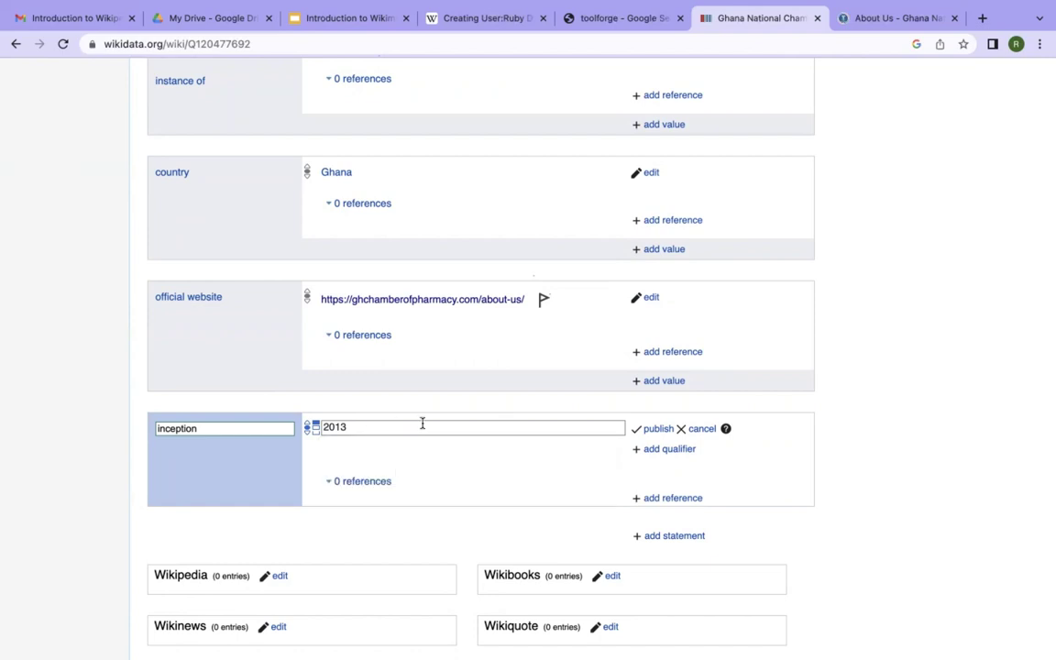
{"action": "left_click", "coordinate": [658, 429]}
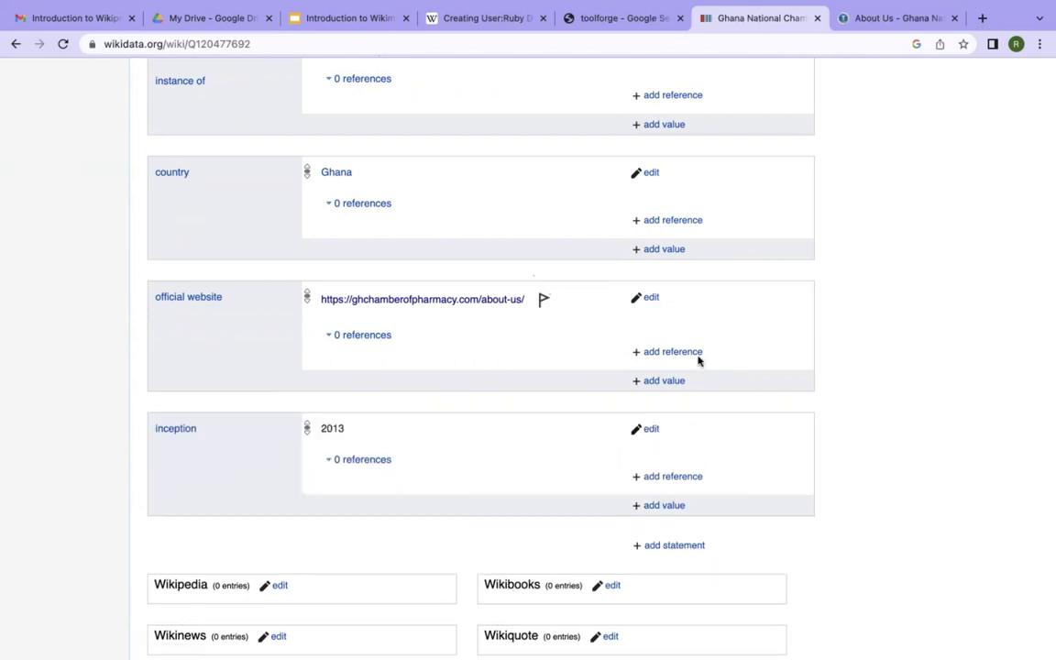
Review the whole item page, examining its label, description, language table, published statements and site link sections
{"action": "scroll", "coordinate": [698, 360], "scroll_direction": "up", "scroll_amount": 2}
{"action": "scroll", "coordinate": [698, 361], "scroll_direction": "down", "scroll_amount": 5}
{"action": "scroll", "coordinate": [697, 360], "scroll_direction": "up", "scroll_amount": 1}
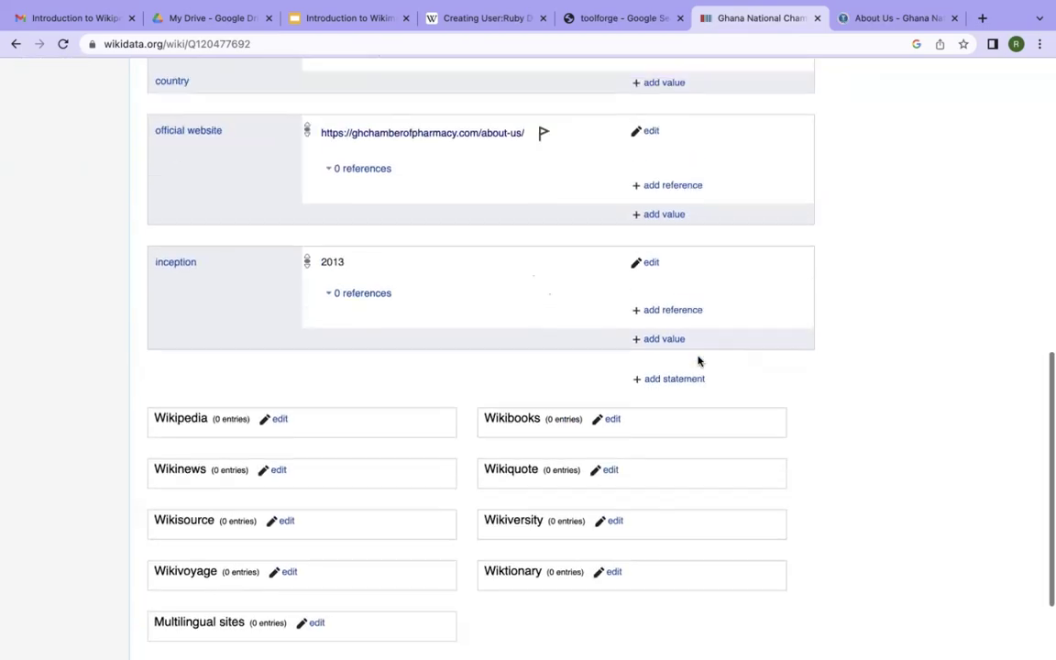
{"action": "scroll", "coordinate": [698, 360], "scroll_direction": "up", "scroll_amount": 5}
{"action": "scroll", "coordinate": [697, 362], "scroll_direction": "down", "scroll_amount": 1}
{"action": "scroll", "coordinate": [697, 361], "scroll_direction": "down", "scroll_amount": 4}
{"action": "scroll", "coordinate": [698, 361], "scroll_direction": "down", "scroll_amount": 1}
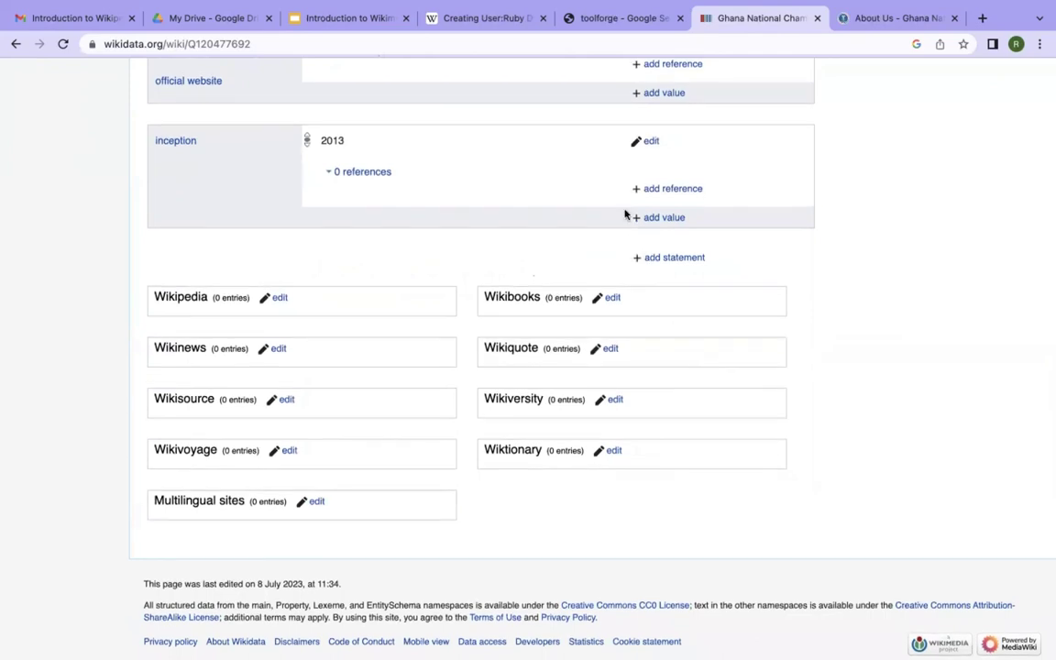
{"action": "scroll", "coordinate": [566, 177], "scroll_direction": "up", "scroll_amount": 4}
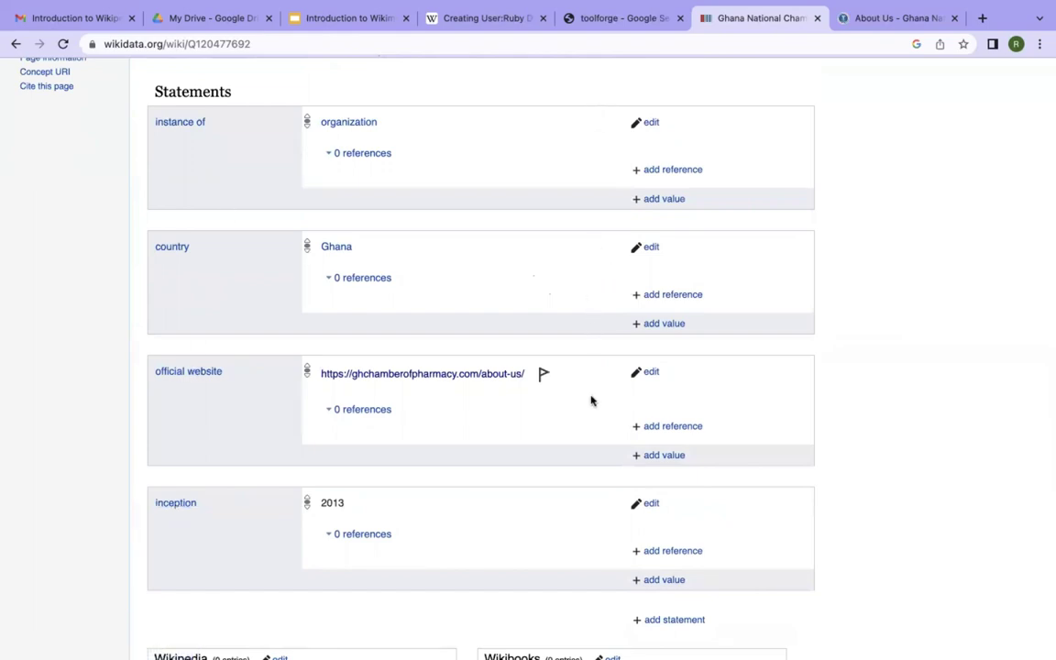
{"action": "scroll", "coordinate": [654, 425], "scroll_direction": "down", "scroll_amount": 4}
{"action": "scroll", "coordinate": [682, 335], "scroll_direction": "up", "scroll_amount": 10}
{"action": "scroll", "coordinate": [683, 335], "scroll_direction": "down", "scroll_amount": 8}
{"action": "scroll", "coordinate": [682, 335], "scroll_direction": "down", "scroll_amount": 3}
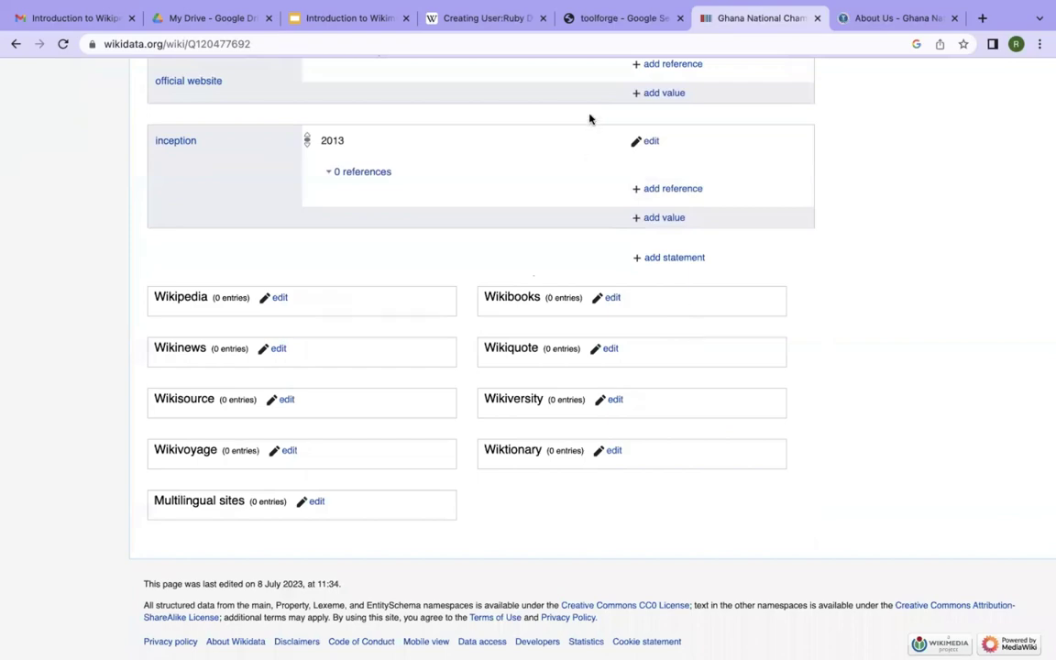
{"action": "scroll", "coordinate": [713, 227], "scroll_direction": "up", "scroll_amount": 12}
{"action": "scroll", "coordinate": [713, 226], "scroll_direction": "down", "scroll_amount": 3}
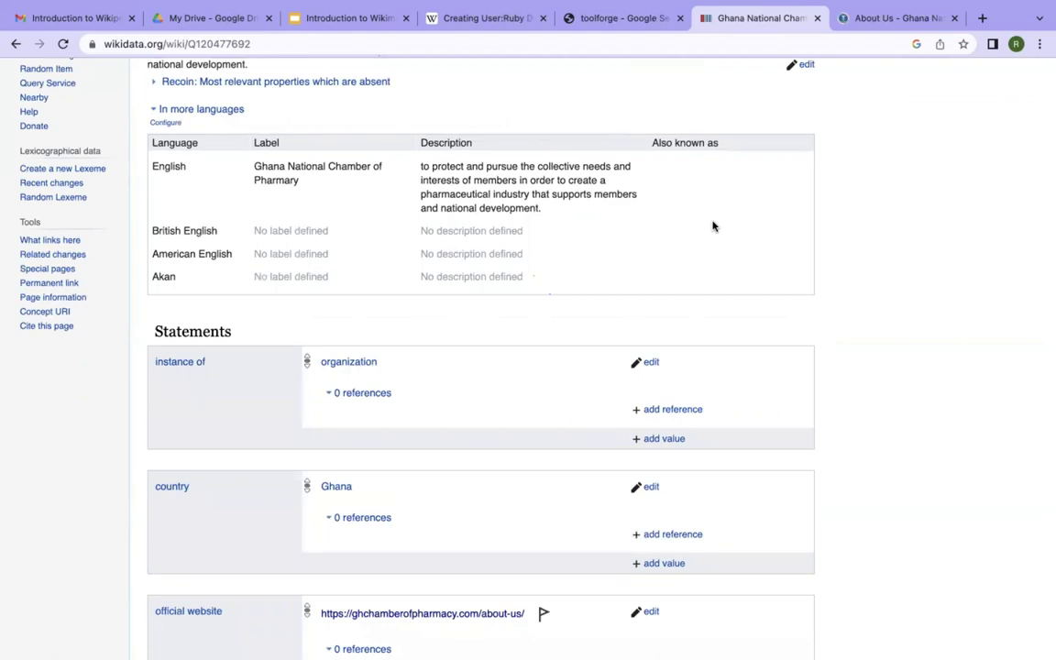
{"action": "scroll", "coordinate": [642, 378], "scroll_direction": "up", "scroll_amount": 3}
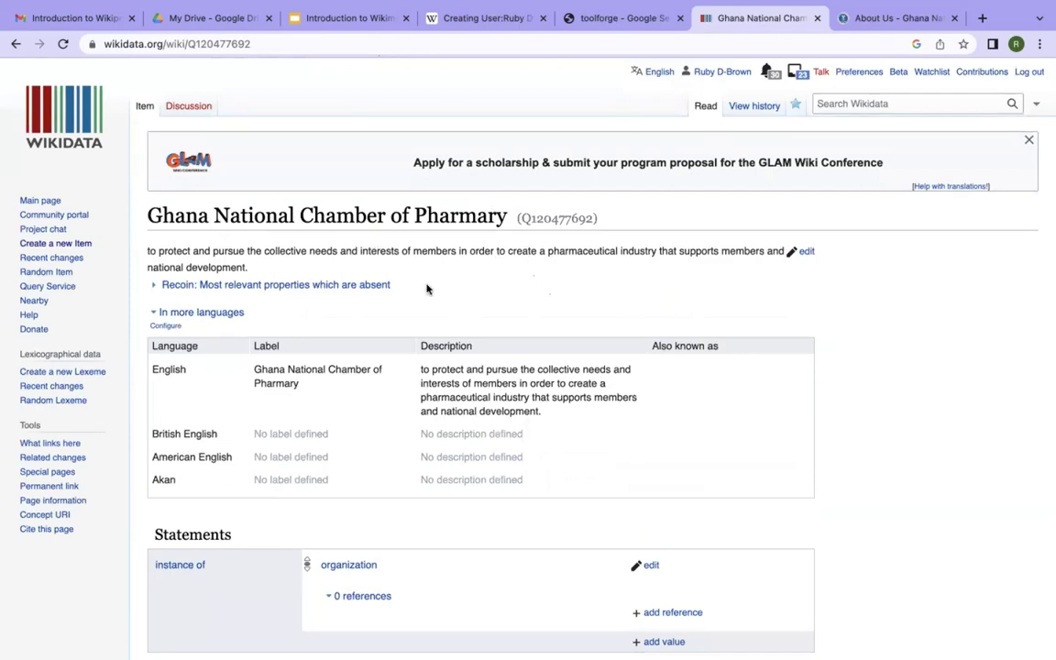
{"action": "scroll", "coordinate": [241, 267], "scroll_direction": "down", "scroll_amount": 7}
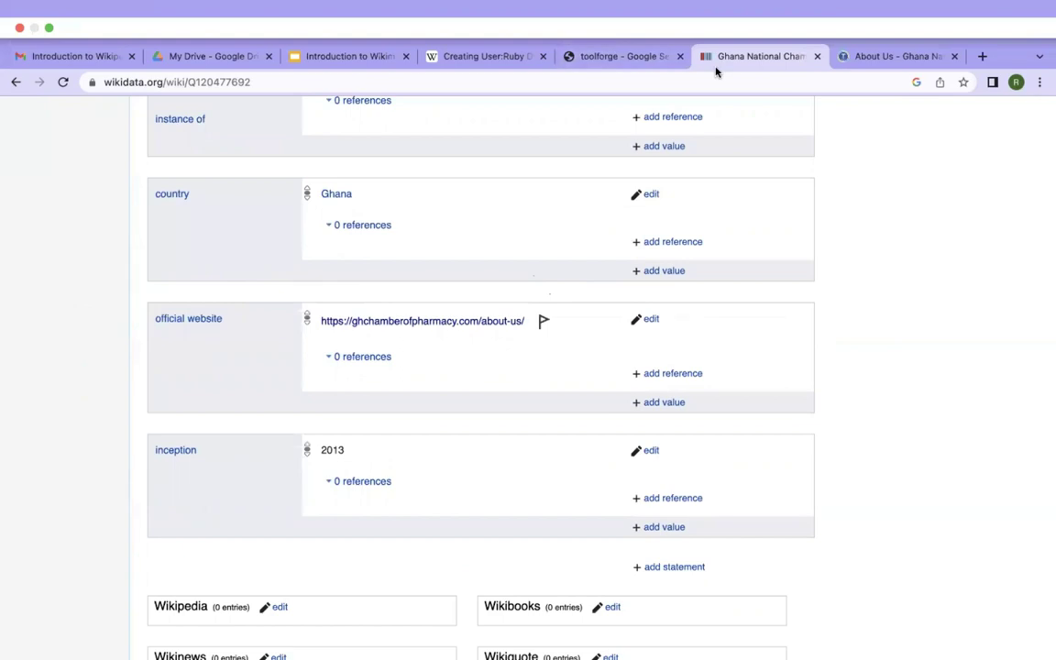
{"action": "scroll", "coordinate": [714, 226], "scroll_direction": "up", "scroll_amount": 6}
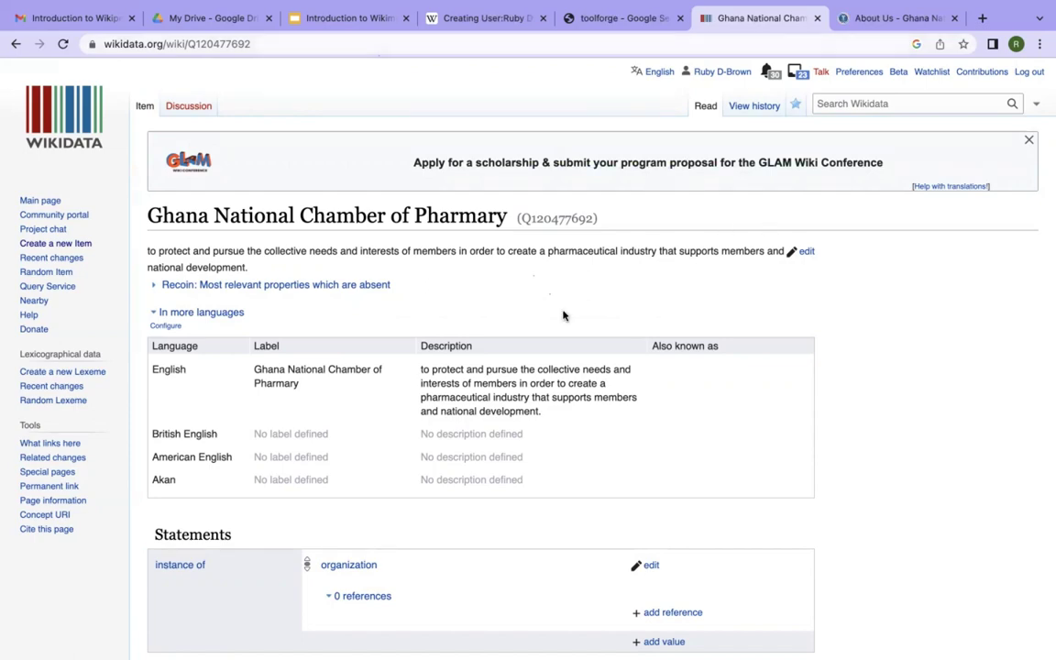
{"action": "scroll", "coordinate": [563, 313], "scroll_direction": "down", "scroll_amount": 5}
{"action": "scroll", "coordinate": [563, 314], "scroll_direction": "up", "scroll_amount": 4}
{"action": "scroll", "coordinate": [563, 314], "scroll_direction": "down", "scroll_amount": 1}
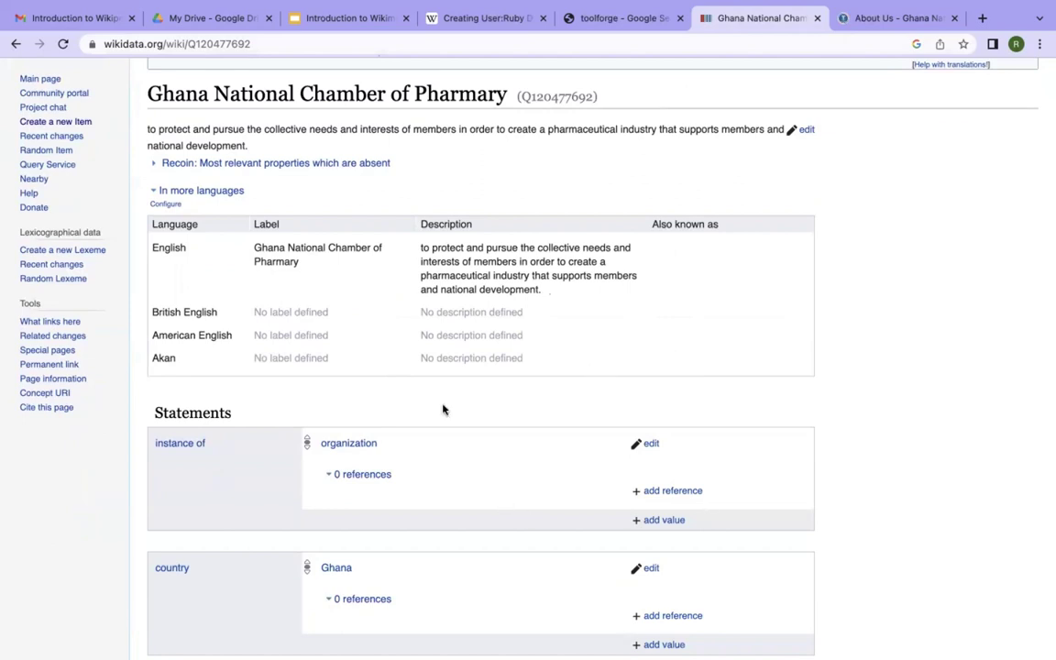
{"action": "scroll", "coordinate": [441, 408], "scroll_direction": "down", "scroll_amount": 3}
{"action": "scroll", "coordinate": [442, 409], "scroll_direction": "down", "scroll_amount": 2}
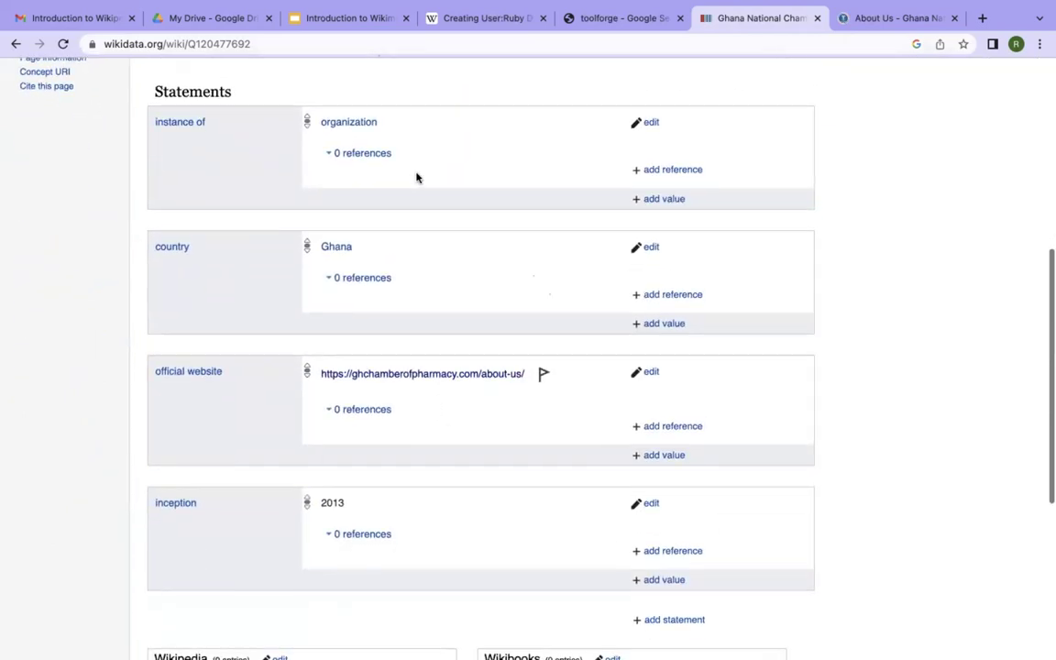
{"action": "scroll", "coordinate": [528, 173], "scroll_direction": "up", "scroll_amount": 2}
{"action": "scroll", "coordinate": [471, 145], "scroll_direction": "up", "scroll_amount": 2}
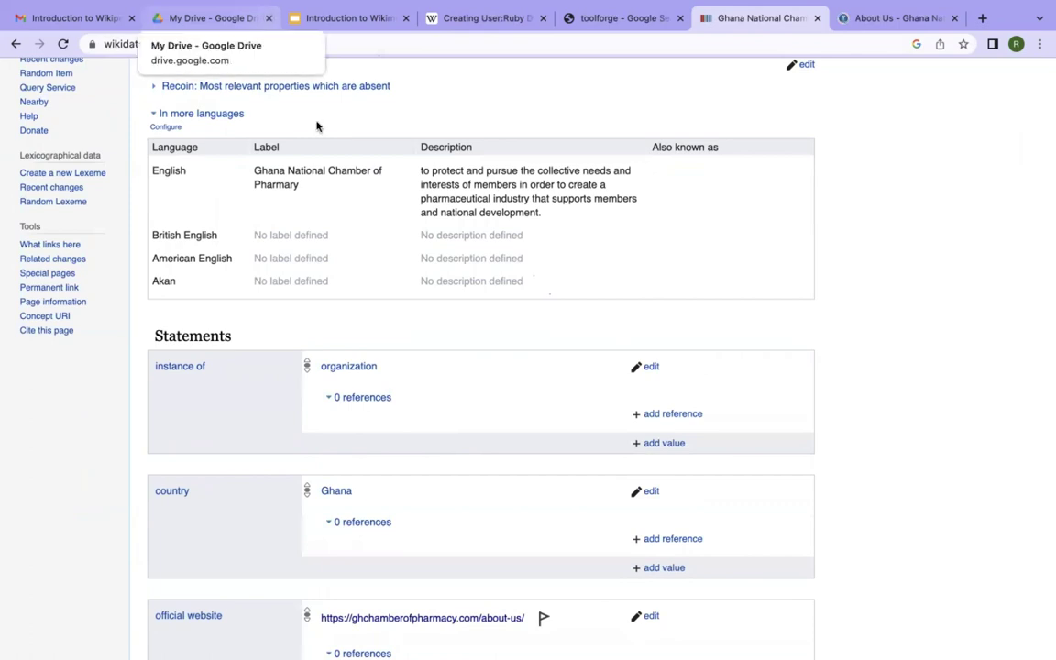
{"action": "scroll", "coordinate": [358, 137], "scroll_direction": "down", "scroll_amount": 2}
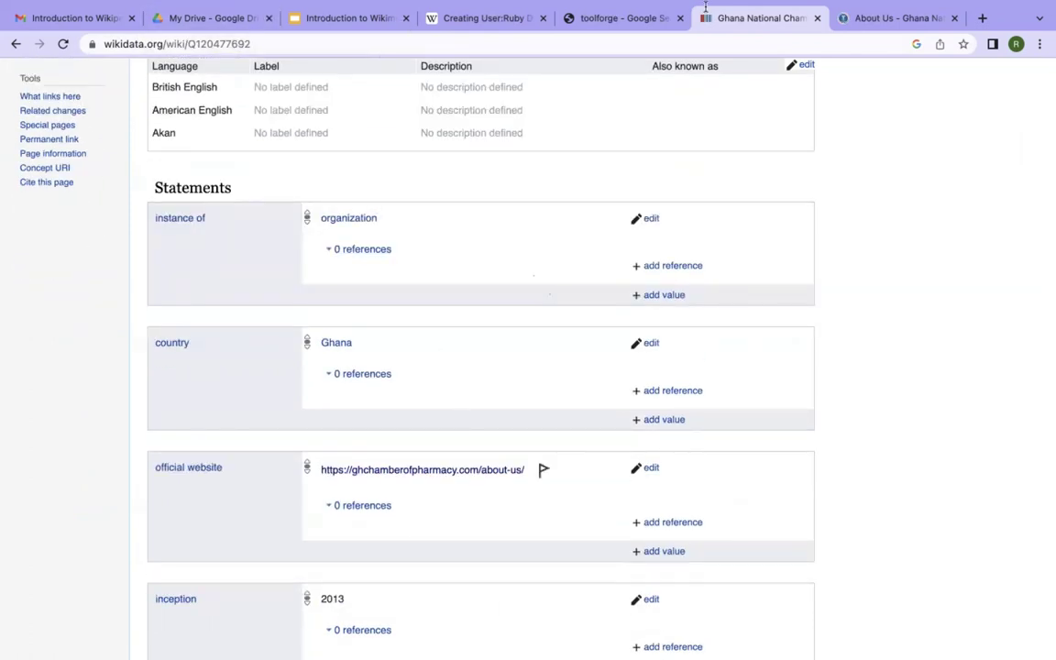
Search Google for "hervoice campaign" in place of the chamber's About Us page
{"action": "mouse_move", "coordinate": [1046, 7]}
{"action": "mouse_move", "coordinate": [887, 7]}
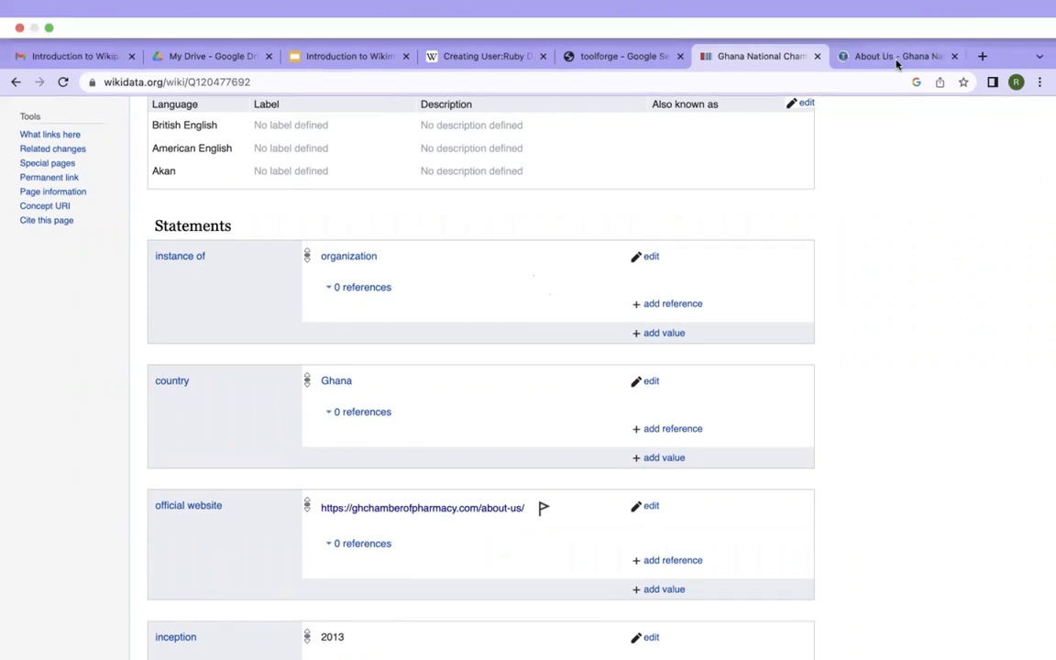
{"action": "left_click", "coordinate": [880, 58]}
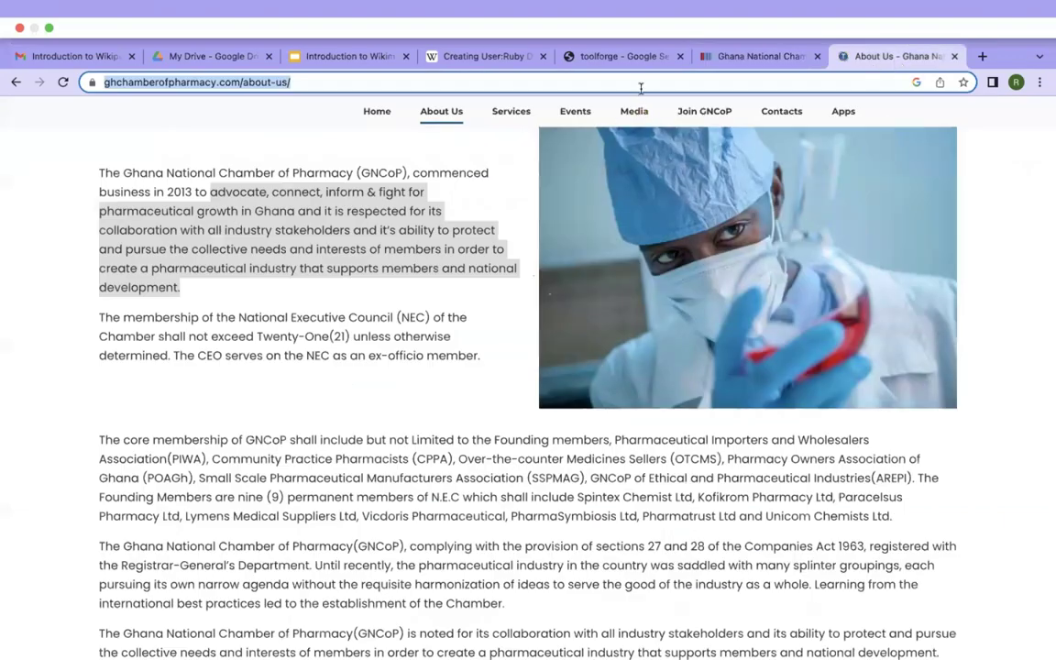
{"action": "type", "text": "hervo"}
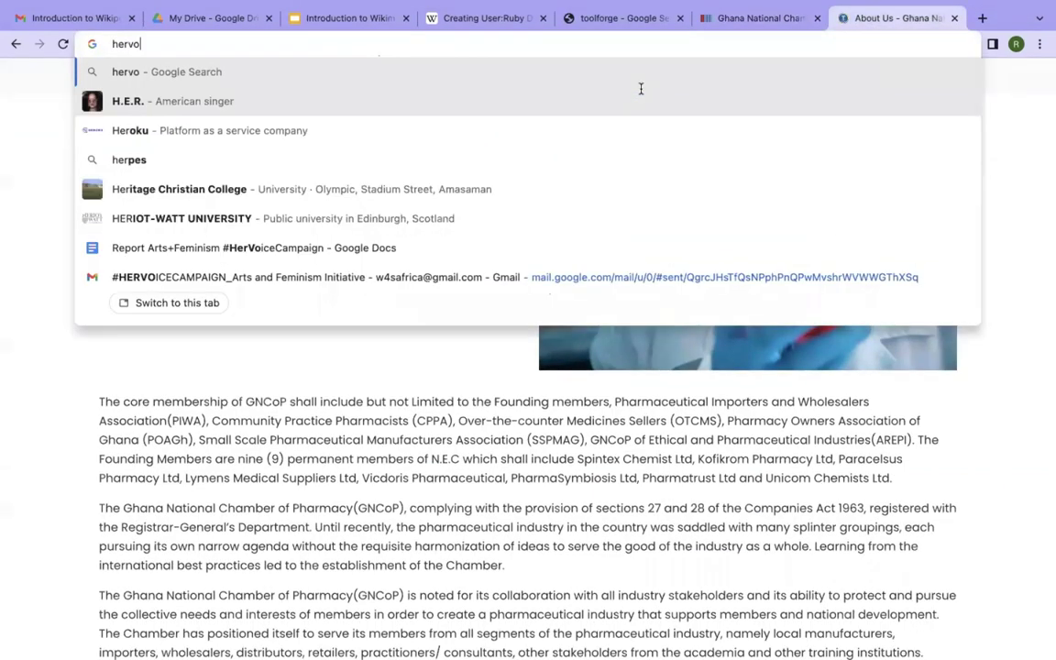
{"action": "type", "text": "ice cam"}
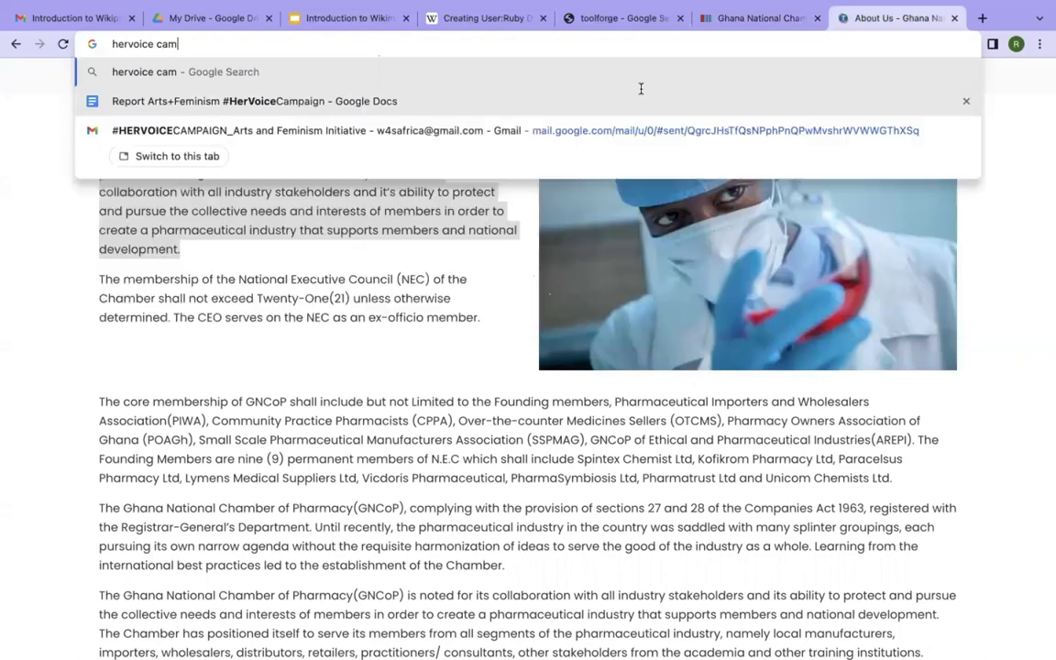
{"action": "type", "text": "paign"}
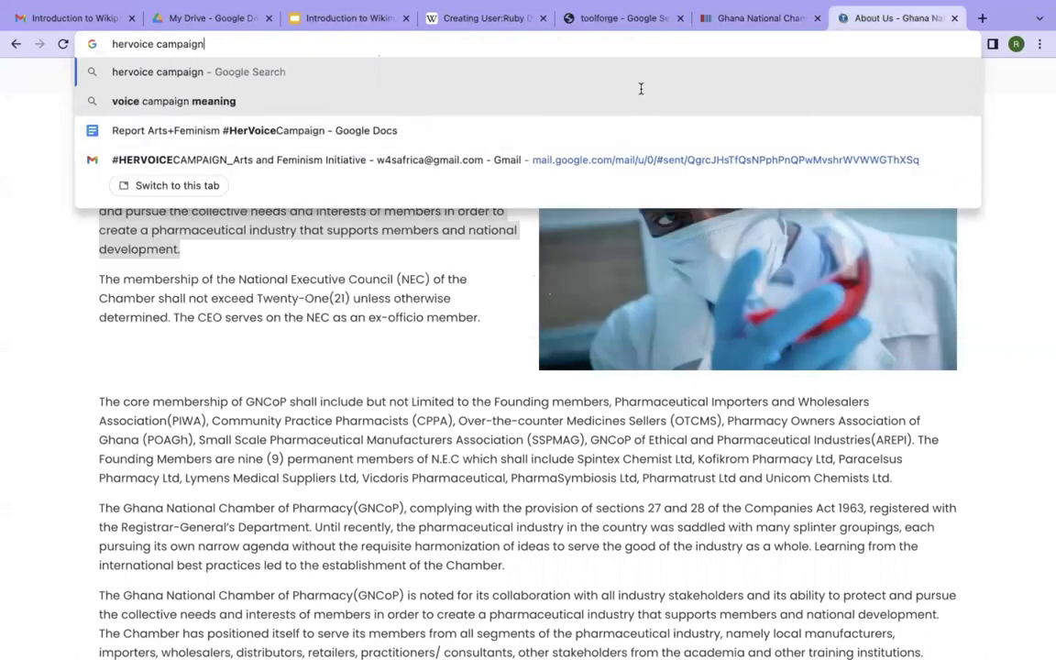
{"action": "key", "text": "Return"}
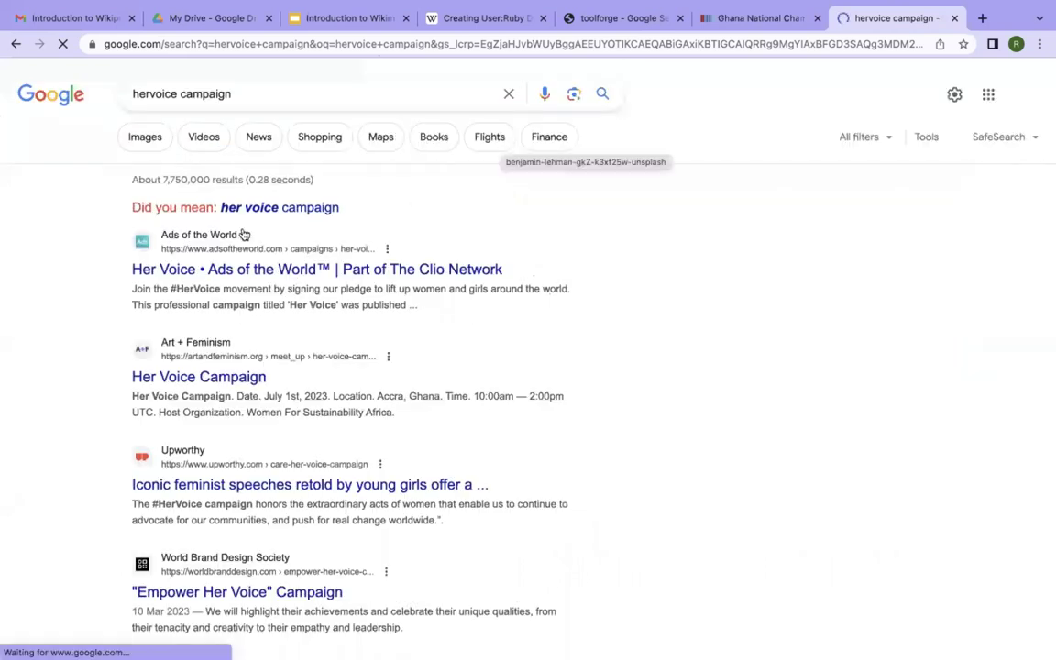
Refine the search to "hervoice campaign meta", extend it to "hervoice campaign metawiki", and look through the results for the campaign's page
{"action": "left_click", "coordinate": [321, 99]}
{"action": "type", "text": "meta"}
{"action": "key", "text": "Return"}
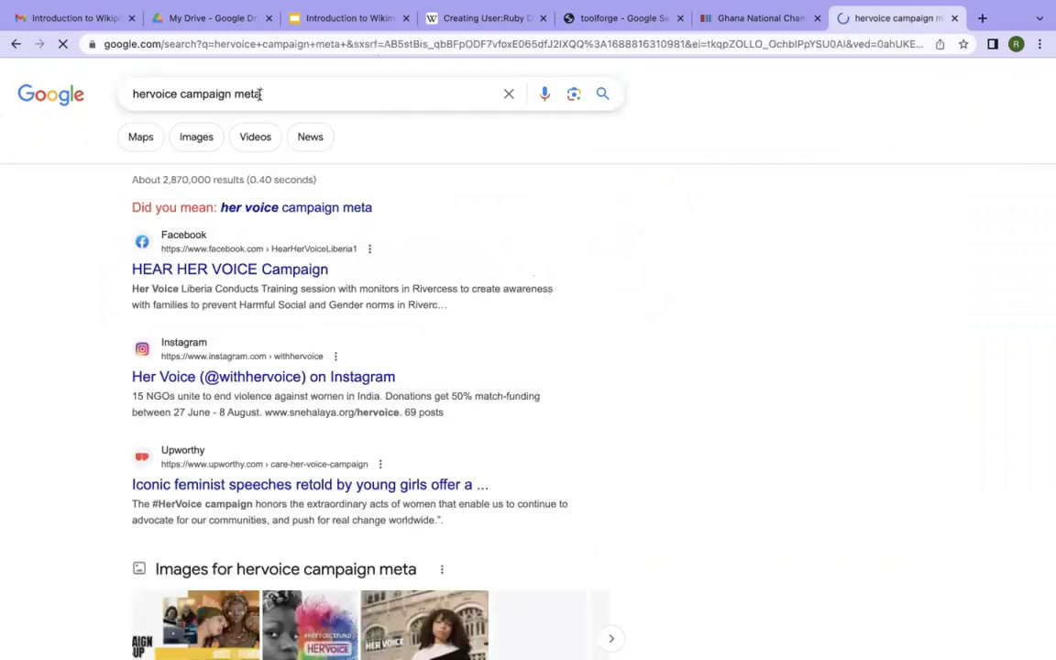
{"action": "type", "text": "wiki"}
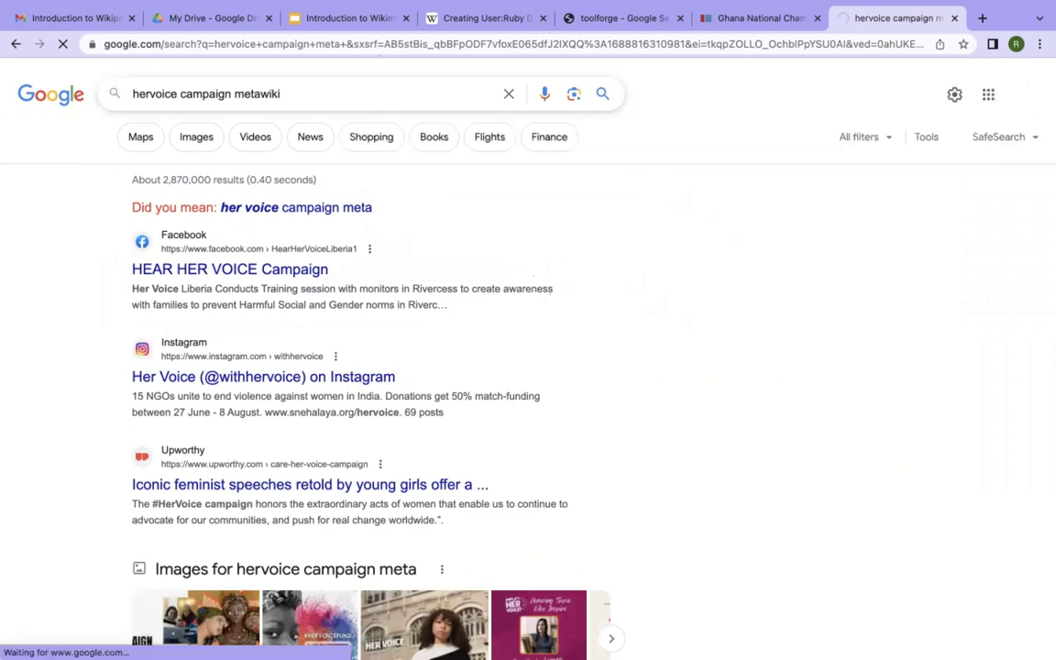
{"action": "scroll", "coordinate": [346, 373], "scroll_direction": "down", "scroll_amount": 4}
{"action": "scroll", "coordinate": [345, 370], "scroll_direction": "down", "scroll_amount": 5}
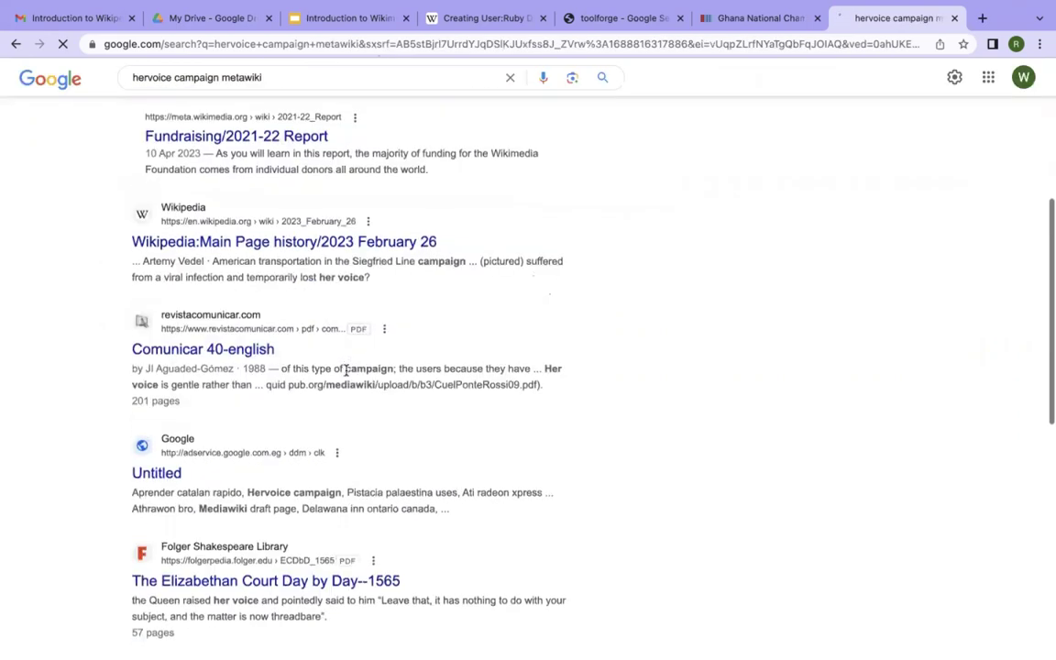
{"action": "scroll", "coordinate": [142, 100], "scroll_direction": "up", "scroll_amount": 2}
{"action": "scroll", "coordinate": [142, 101], "scroll_direction": "up", "scroll_amount": 1}
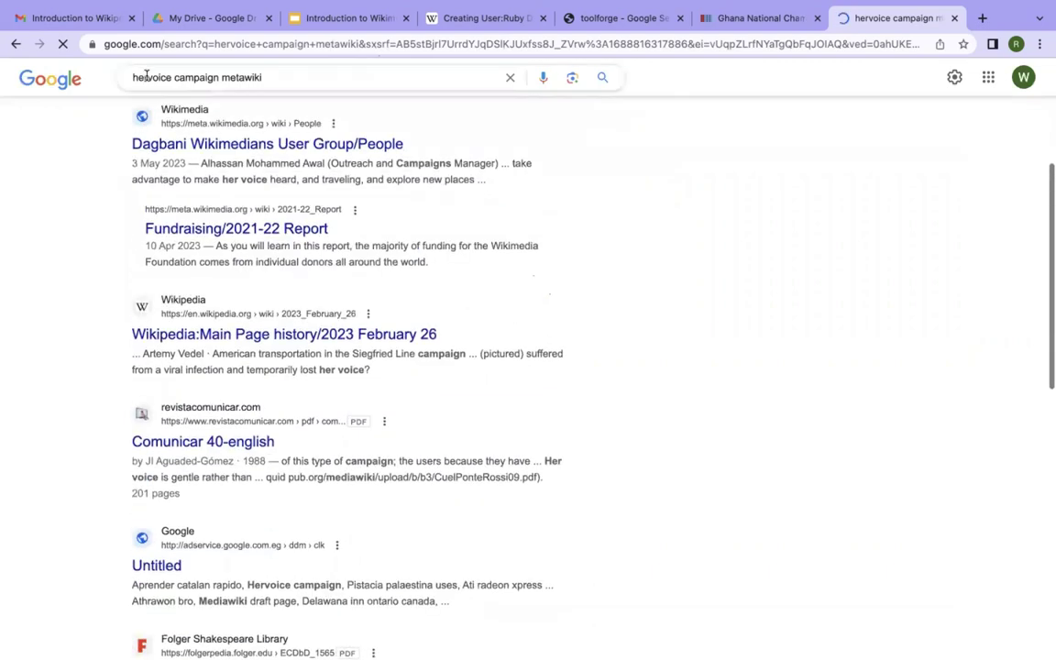
Correct the search to "her voice campaign metawiki" and look through the results for the campaign's page
{"action": "left_click", "coordinate": [145, 78]}
{"action": "key", "text": "Return"}
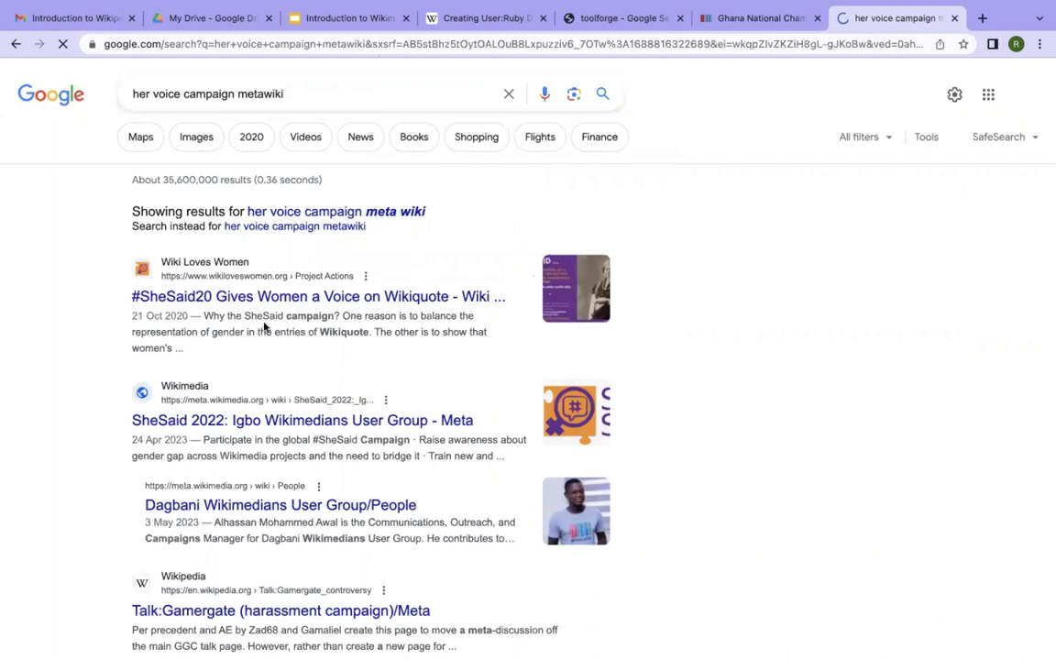
{"action": "scroll", "coordinate": [265, 327], "scroll_direction": "down", "scroll_amount": 1}
{"action": "scroll", "coordinate": [265, 327], "scroll_direction": "down", "scroll_amount": 4}
{"action": "scroll", "coordinate": [265, 328], "scroll_direction": "down", "scroll_amount": 2}
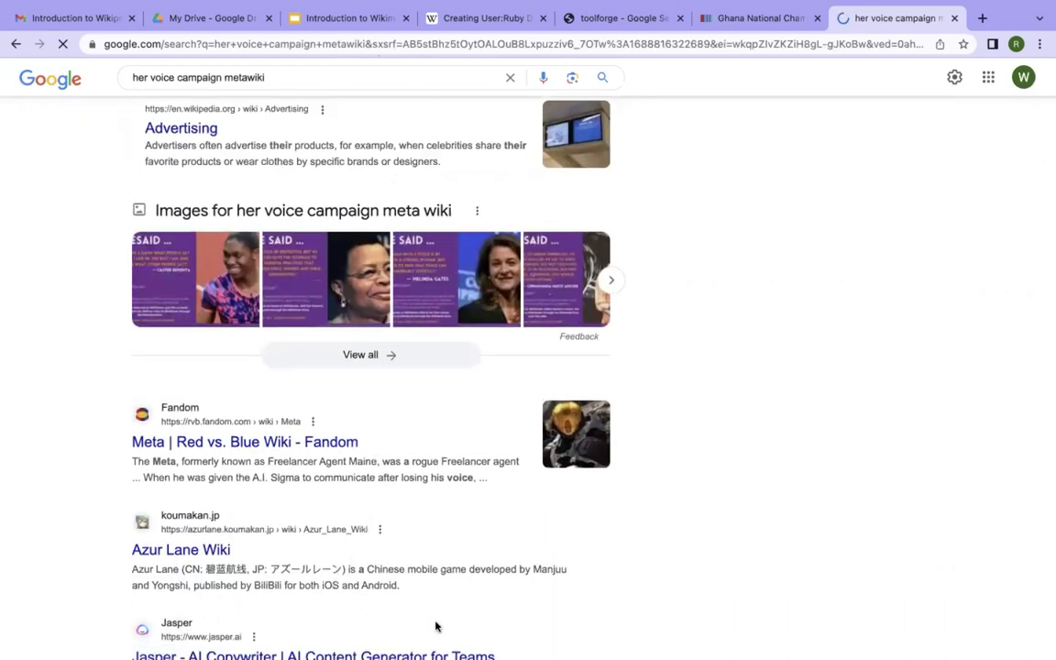
{"action": "scroll", "coordinate": [437, 518], "scroll_direction": "down", "scroll_amount": 3}
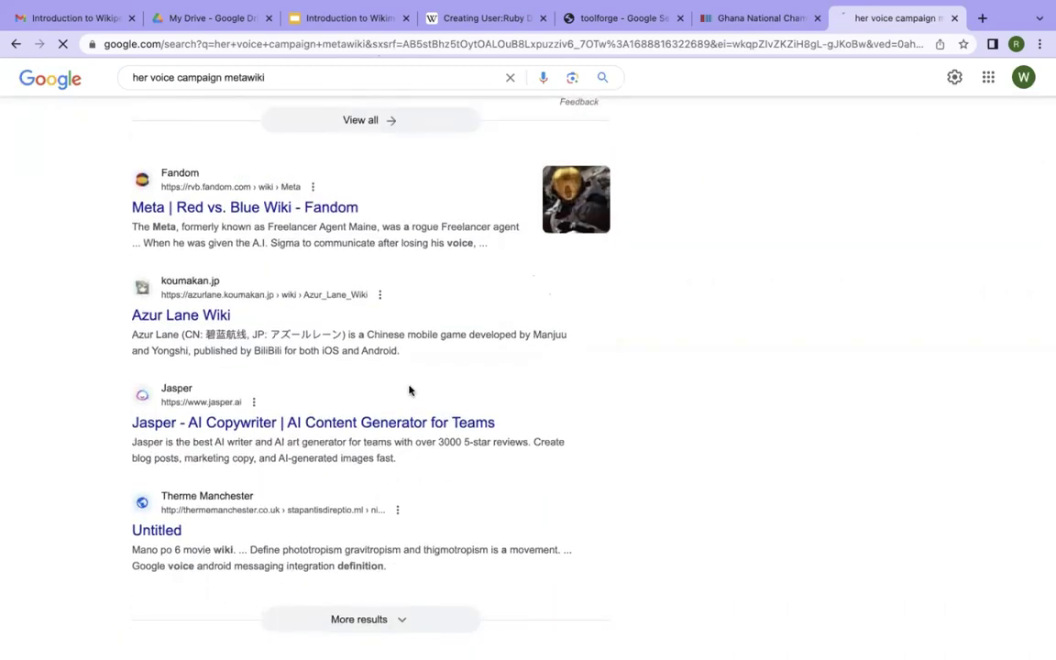
Recheck the current results, then broaden the Google search to "her voice campaign" by removing the metawiki term
{"action": "scroll", "coordinate": [409, 391], "scroll_direction": "up", "scroll_amount": 8}
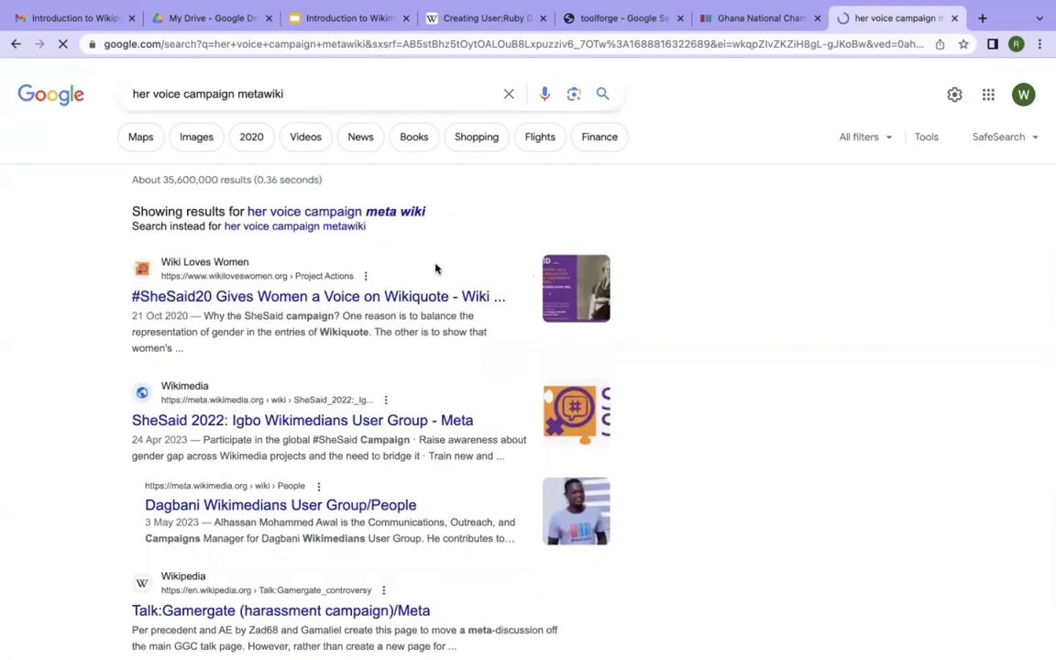
{"action": "left_click", "coordinate": [236, 420]}
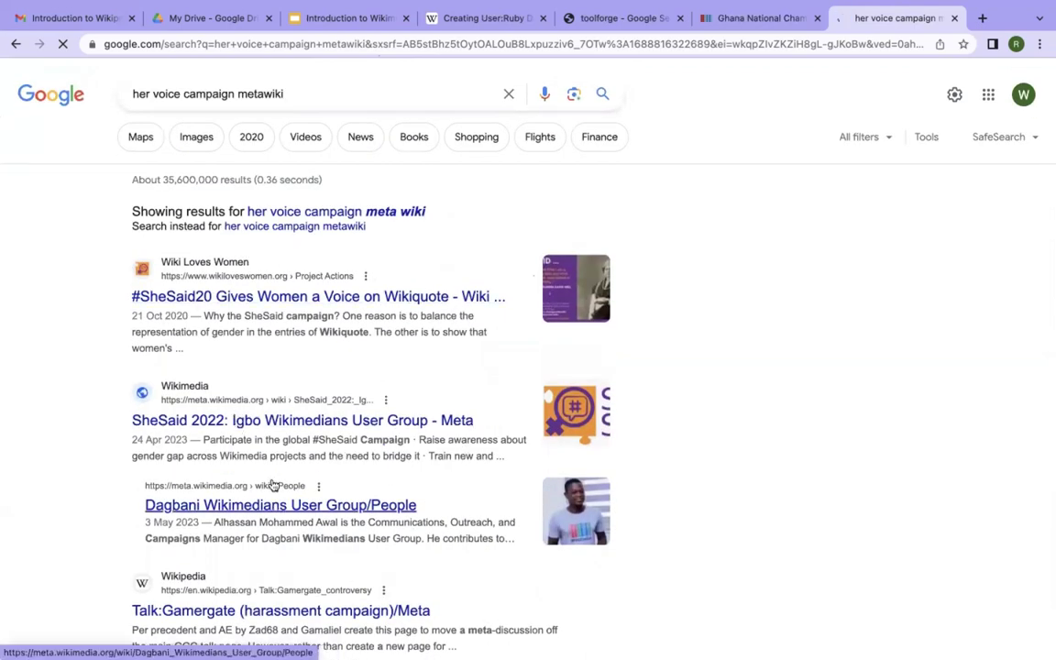
{"action": "scroll", "coordinate": [273, 484], "scroll_direction": "down", "scroll_amount": 3}
{"action": "scroll", "coordinate": [270, 385], "scroll_direction": "up", "scroll_amount": 3}
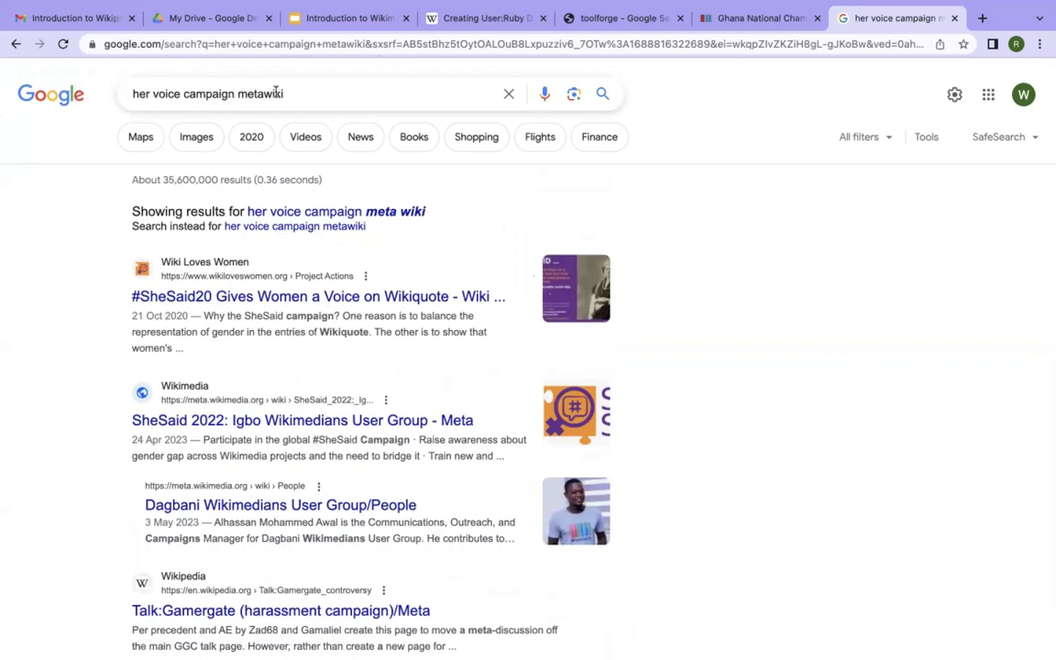
{"action": "left_click_drag", "start_coordinate": [287, 94], "coordinate": [233, 94]}
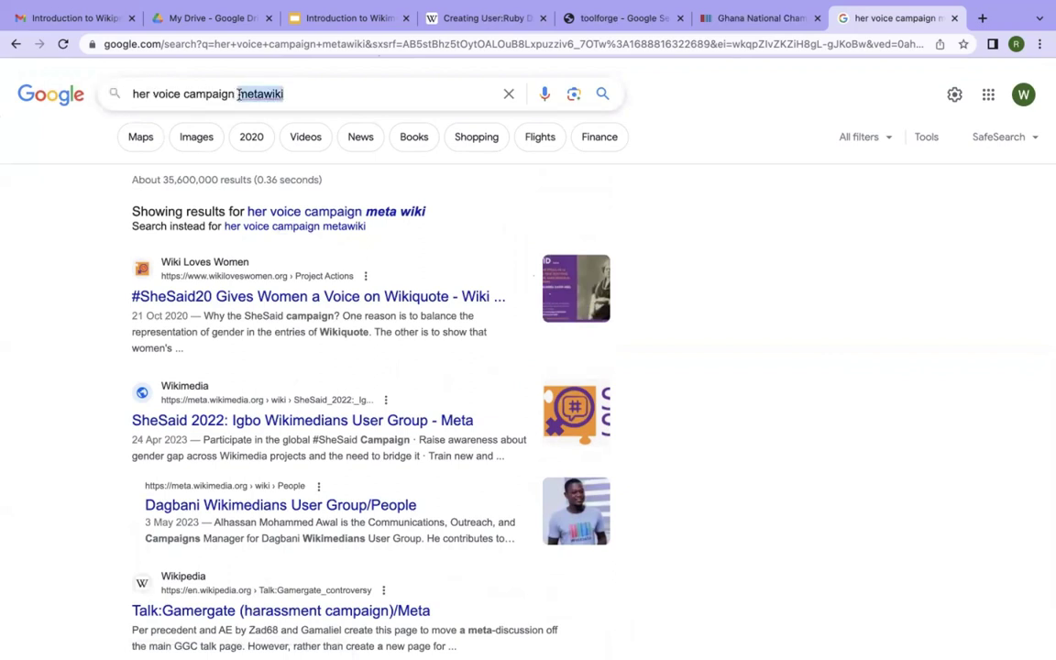
{"action": "left_click", "coordinate": [322, 102]}
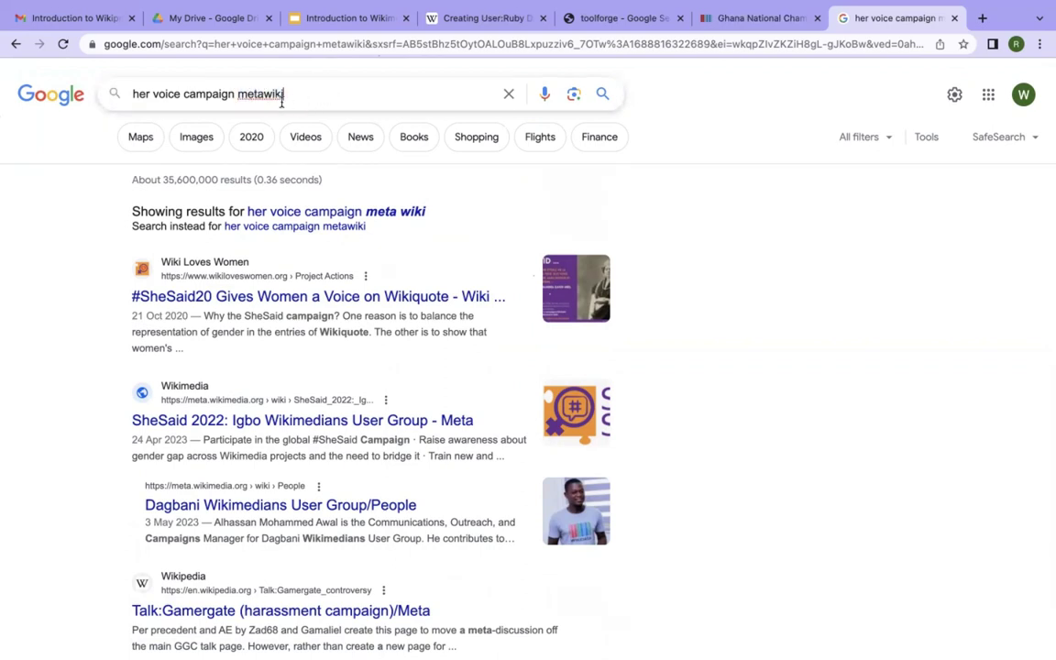
{"action": "double_click", "coordinate": [241, 97]}
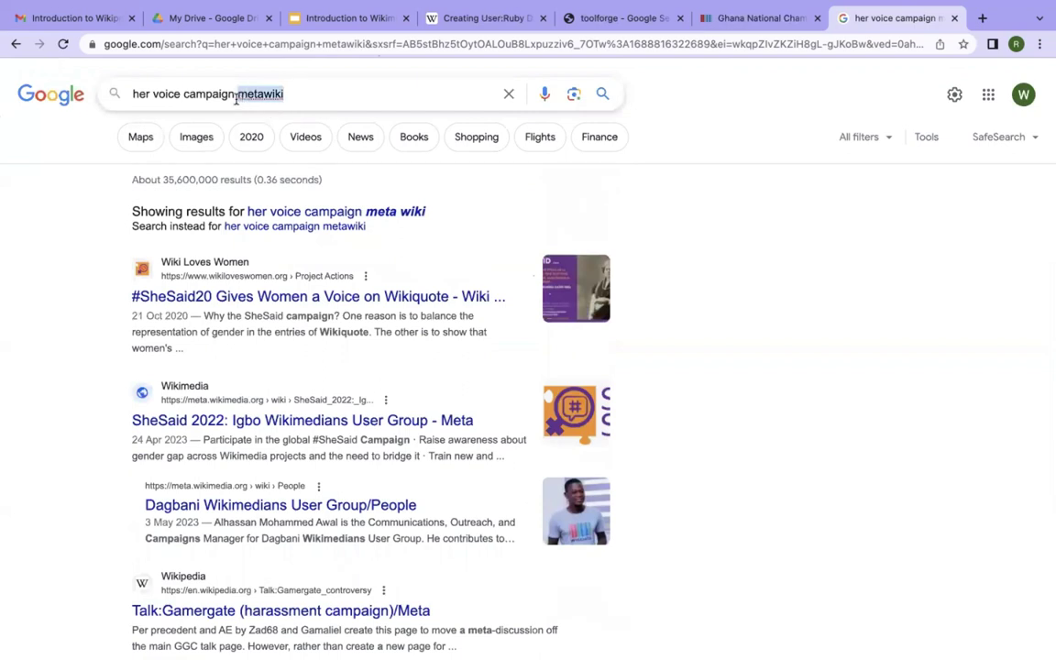
{"action": "key", "text": "BackSpace"}
{"action": "key", "text": "Return"}
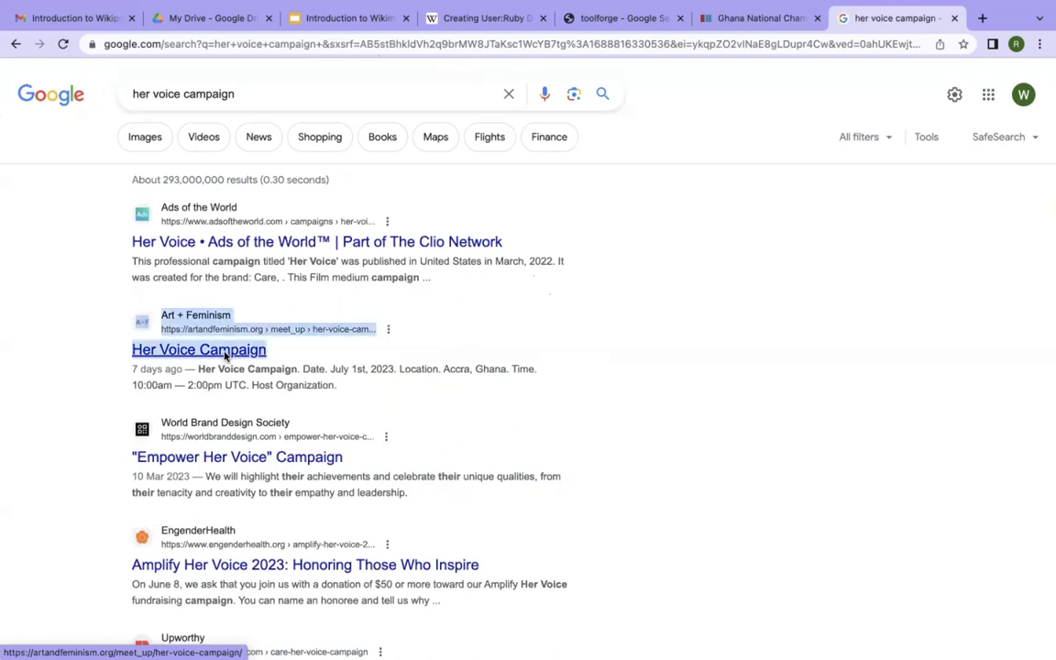
Open the Art + Feminism "Her Voice Campaign" result in a new tab and switch to that page
{"action": "right_click", "coordinate": [225, 356]}
{"action": "left_click", "coordinate": [275, 361]}
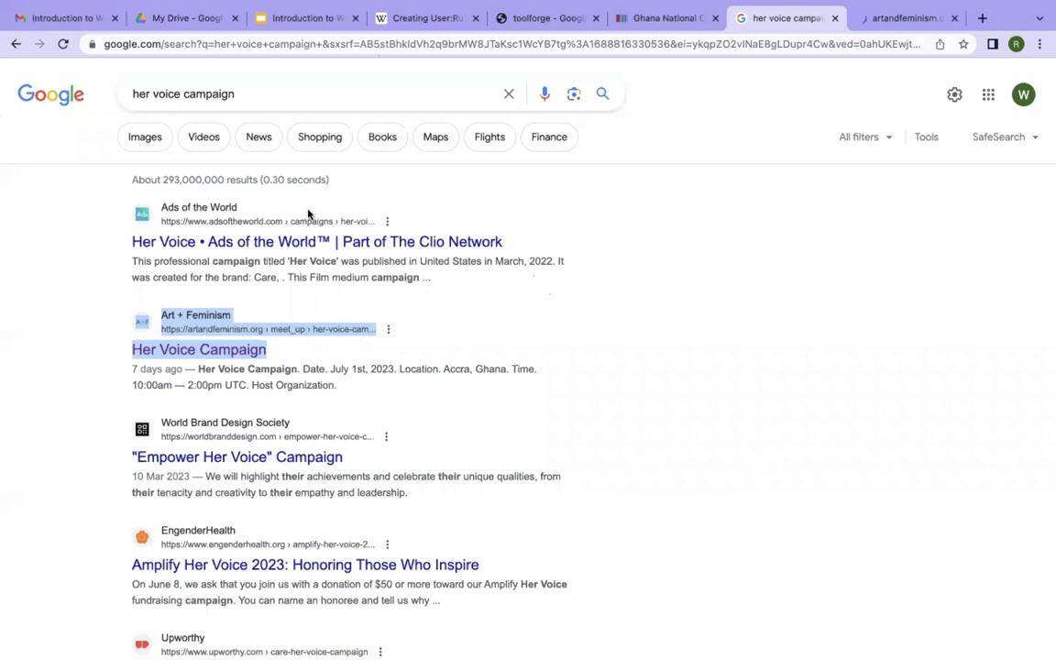
{"action": "left_click", "coordinate": [165, 210], "text": "super"}
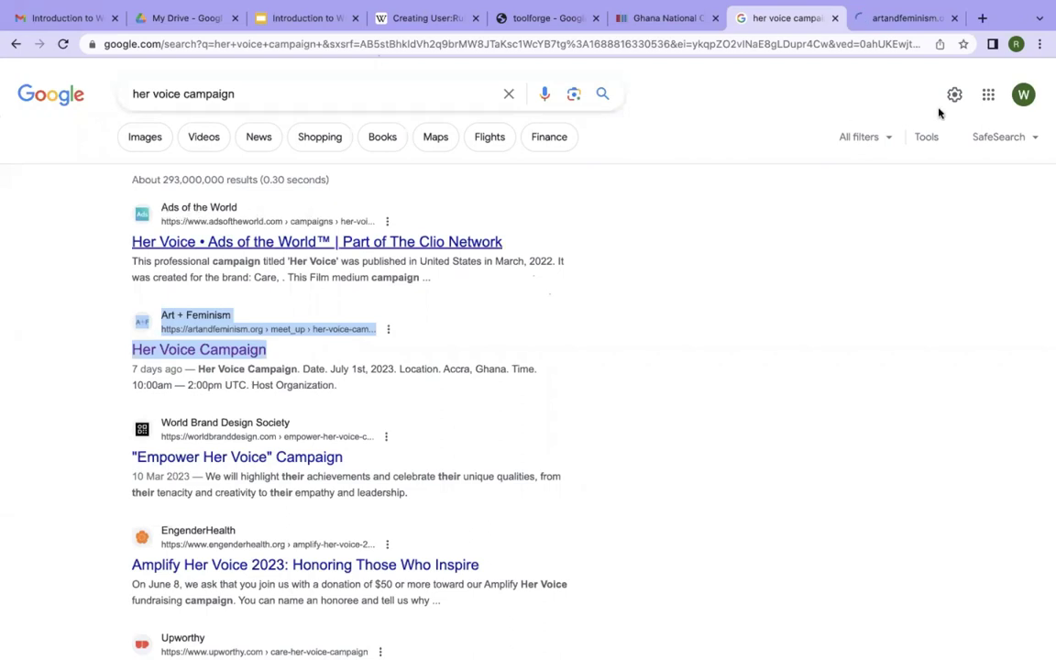
{"action": "left_click", "coordinate": [898, 18]}
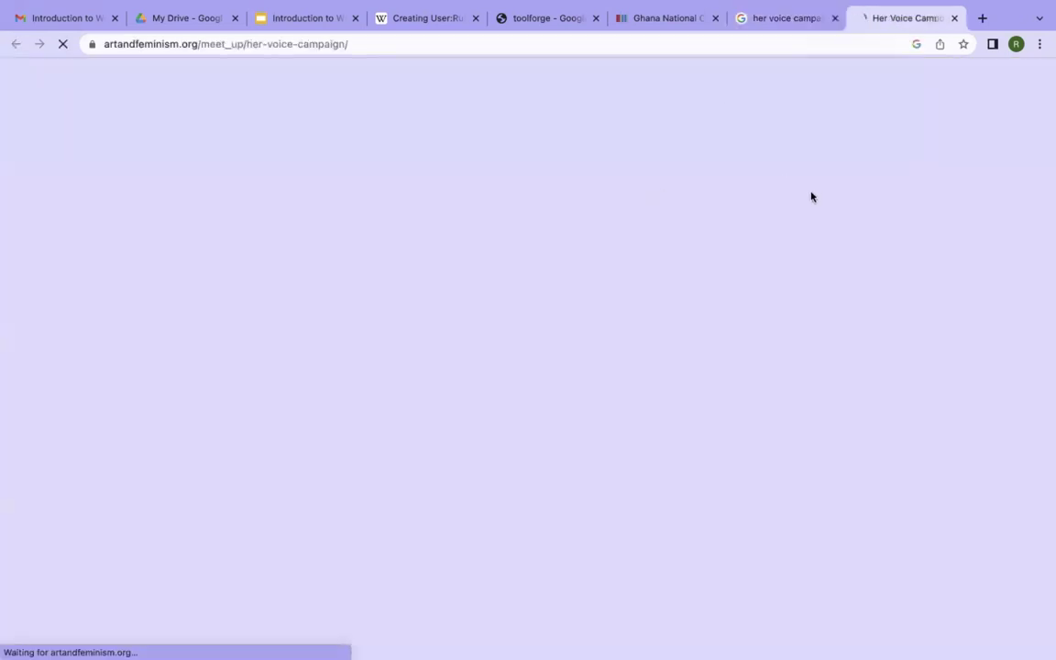